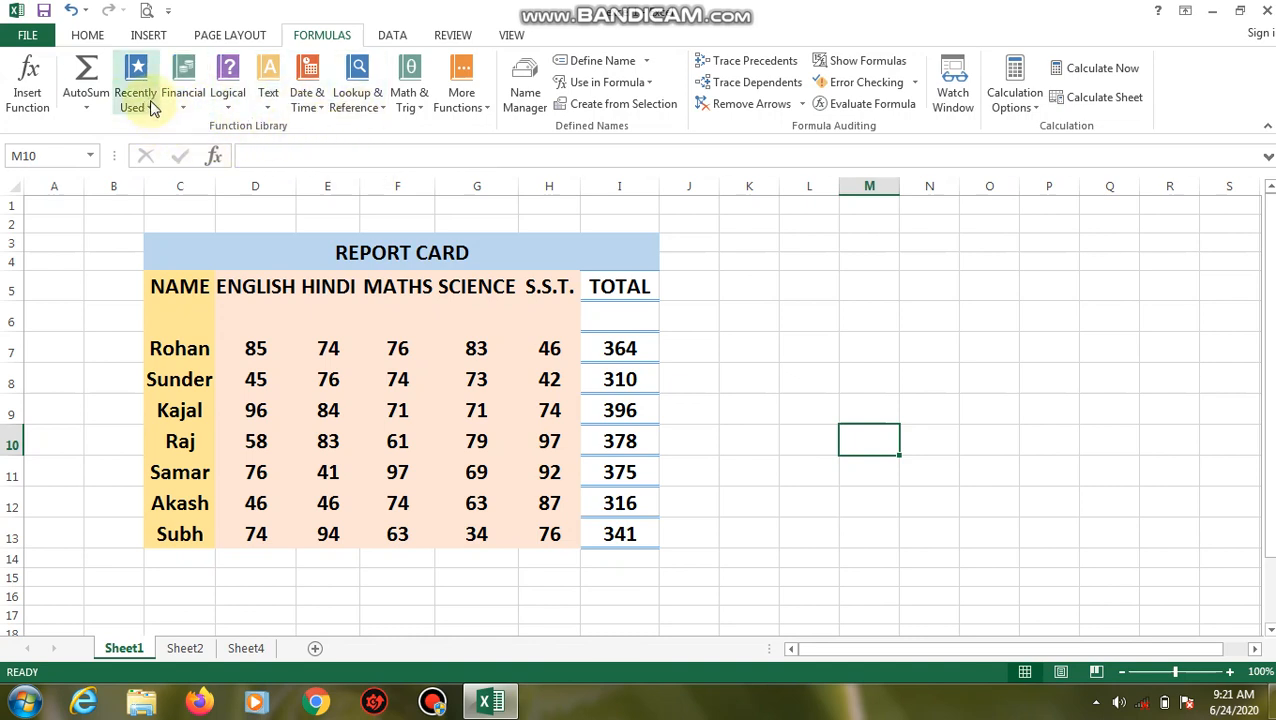
left_click(342, 156)
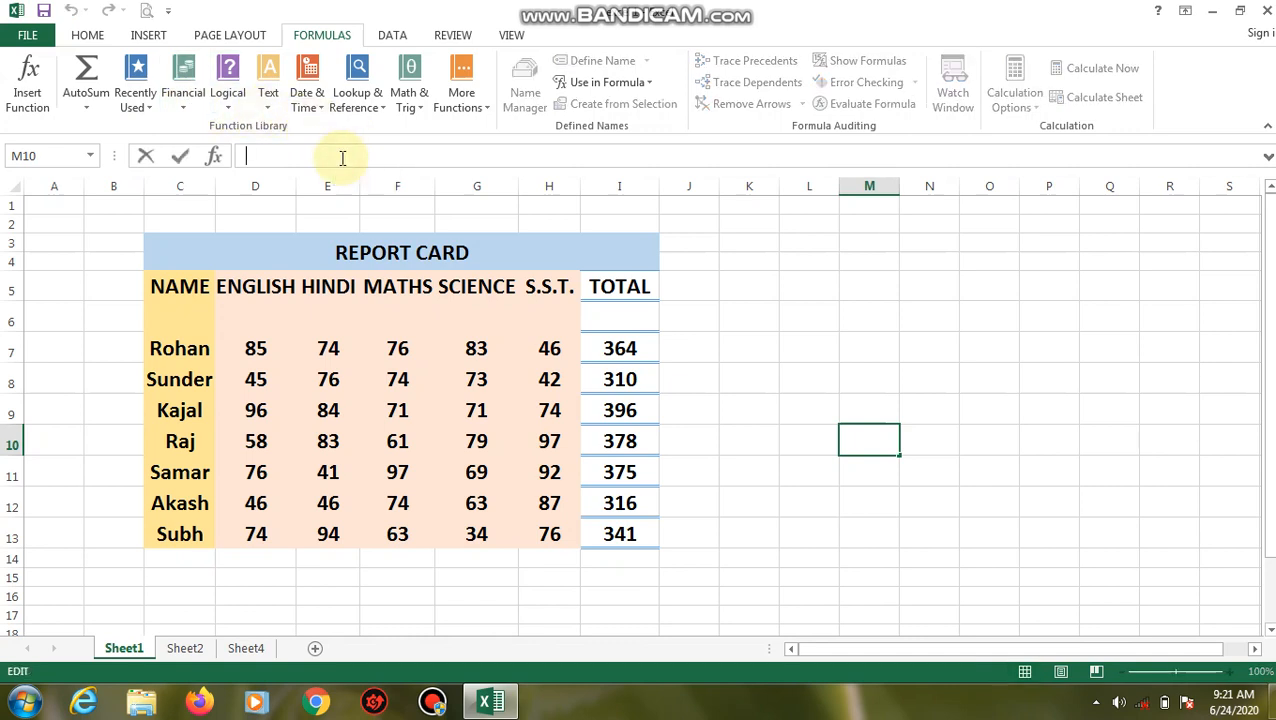
left_click(861, 331)
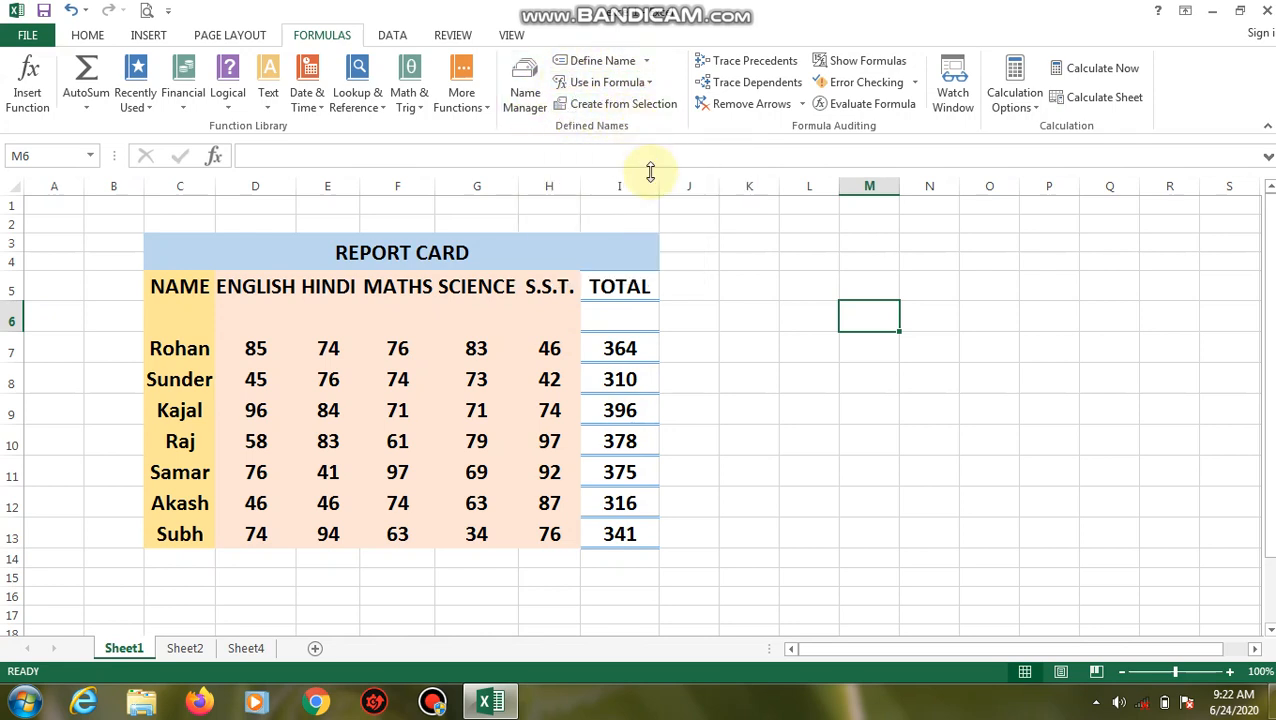
- Enter a SUM formula in cell L6 that adds the named range of the student in row 7
left_click(801, 327)
type("=")
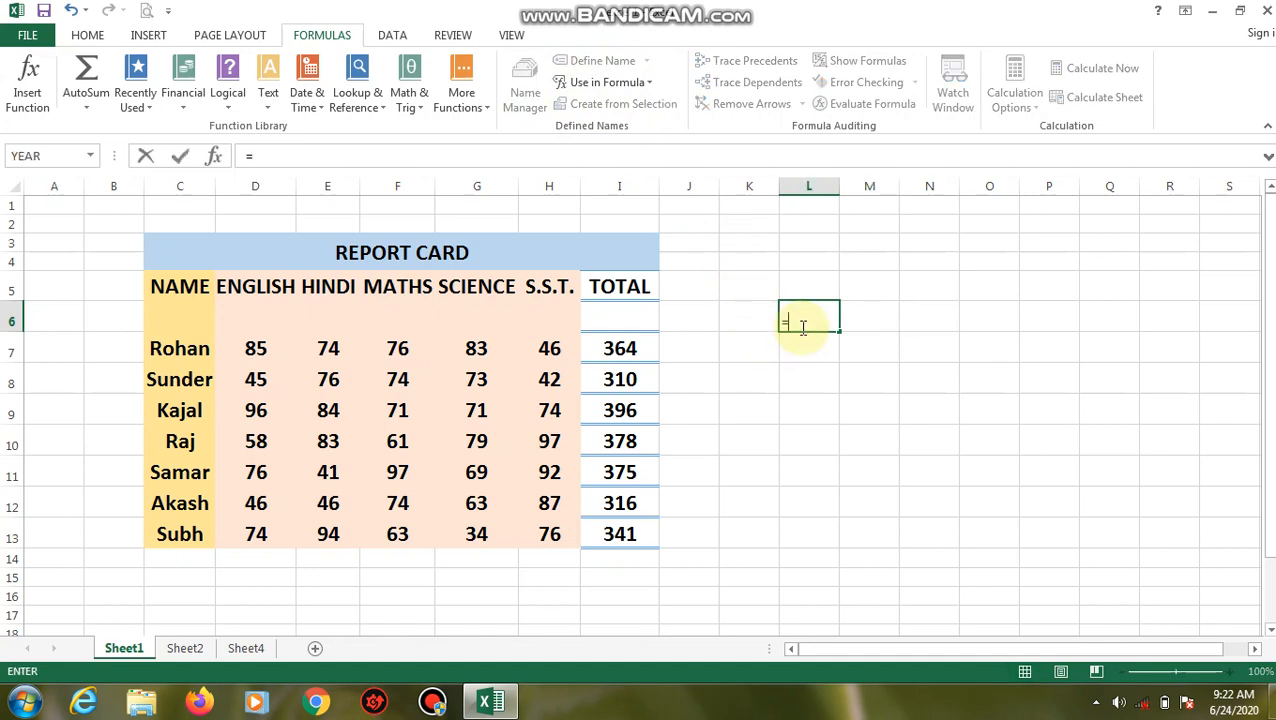
type("sum(")
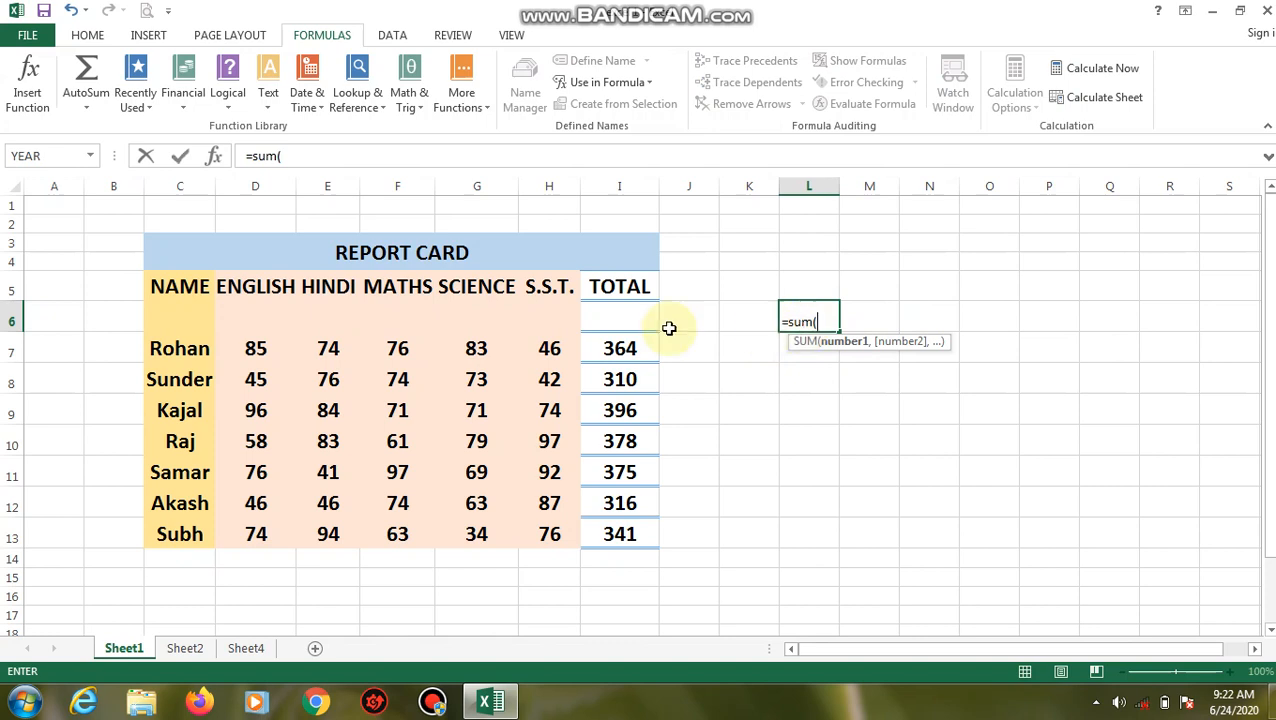
type("ro")
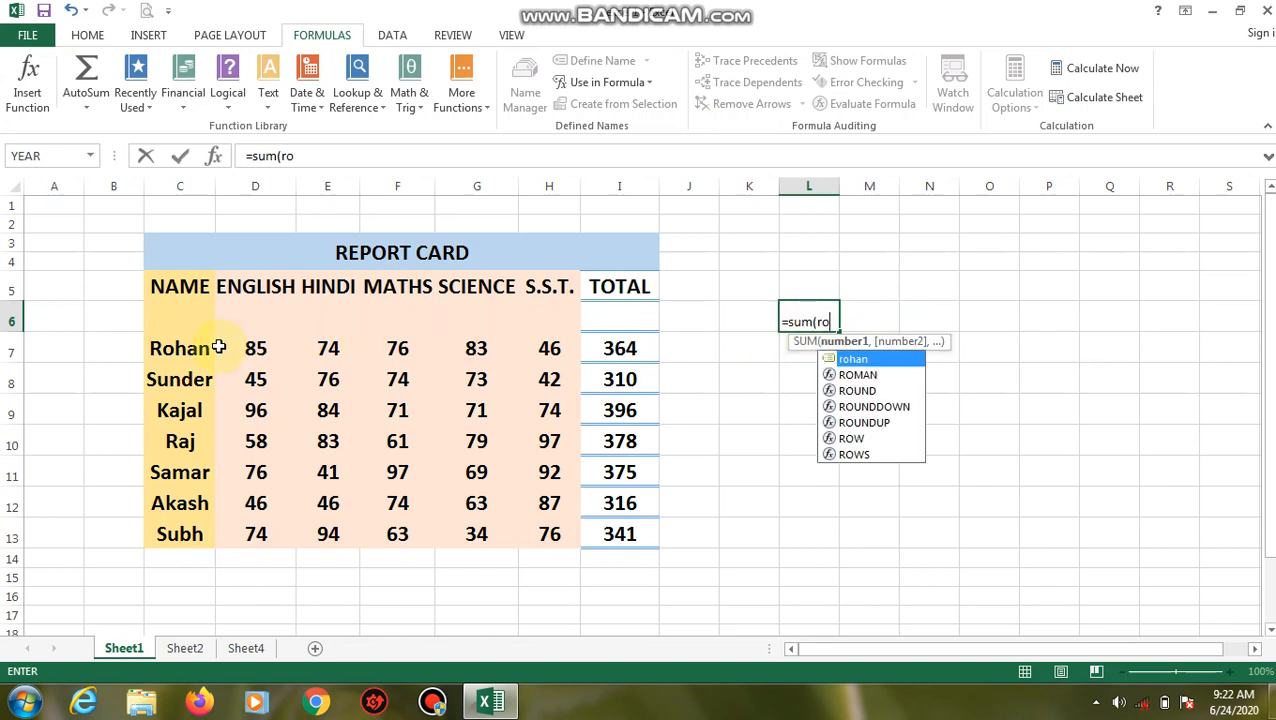
key("Tab")
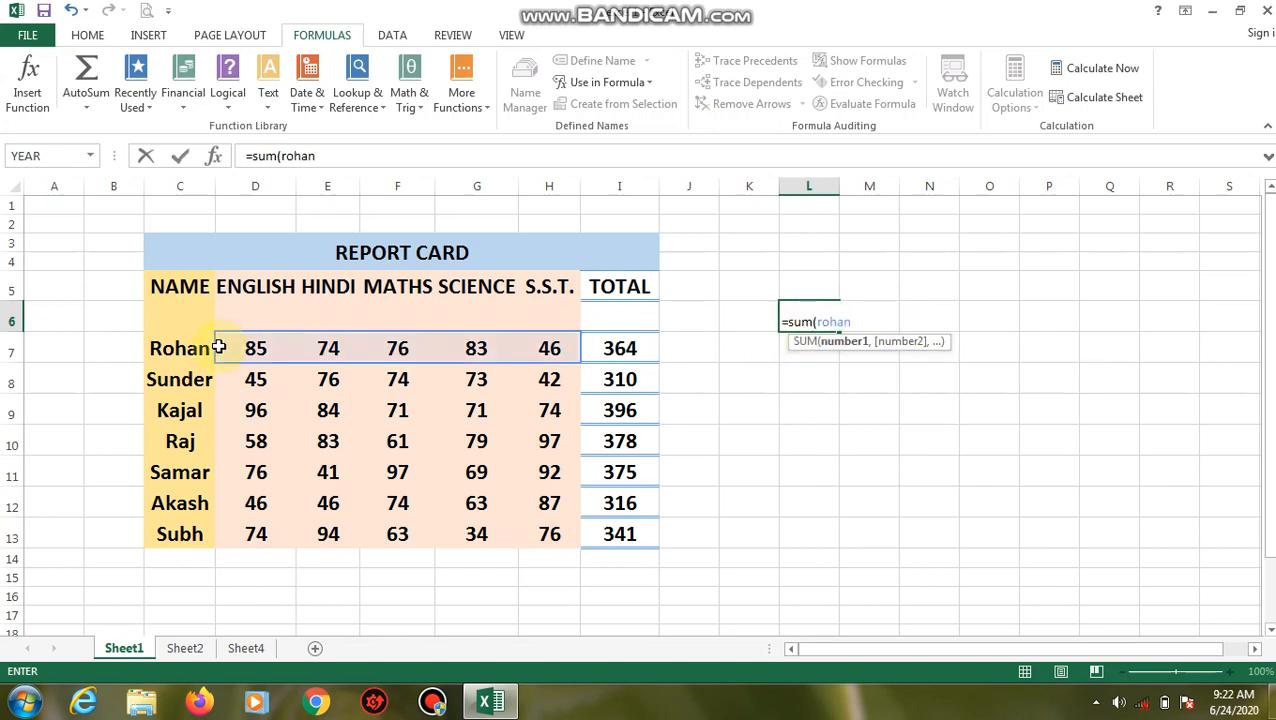
type(")")
key("Return")
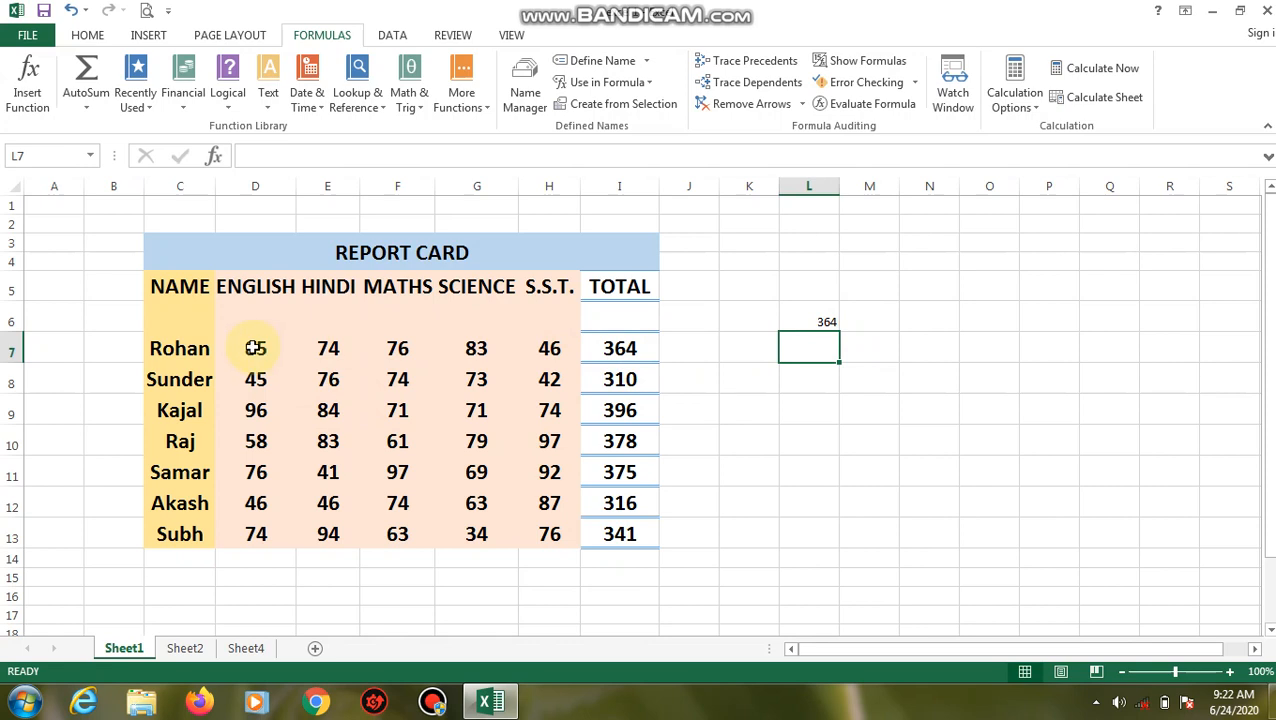
- Enter a SUM formula in cell L7 that adds the named range of the student in row 8
type("=sum")
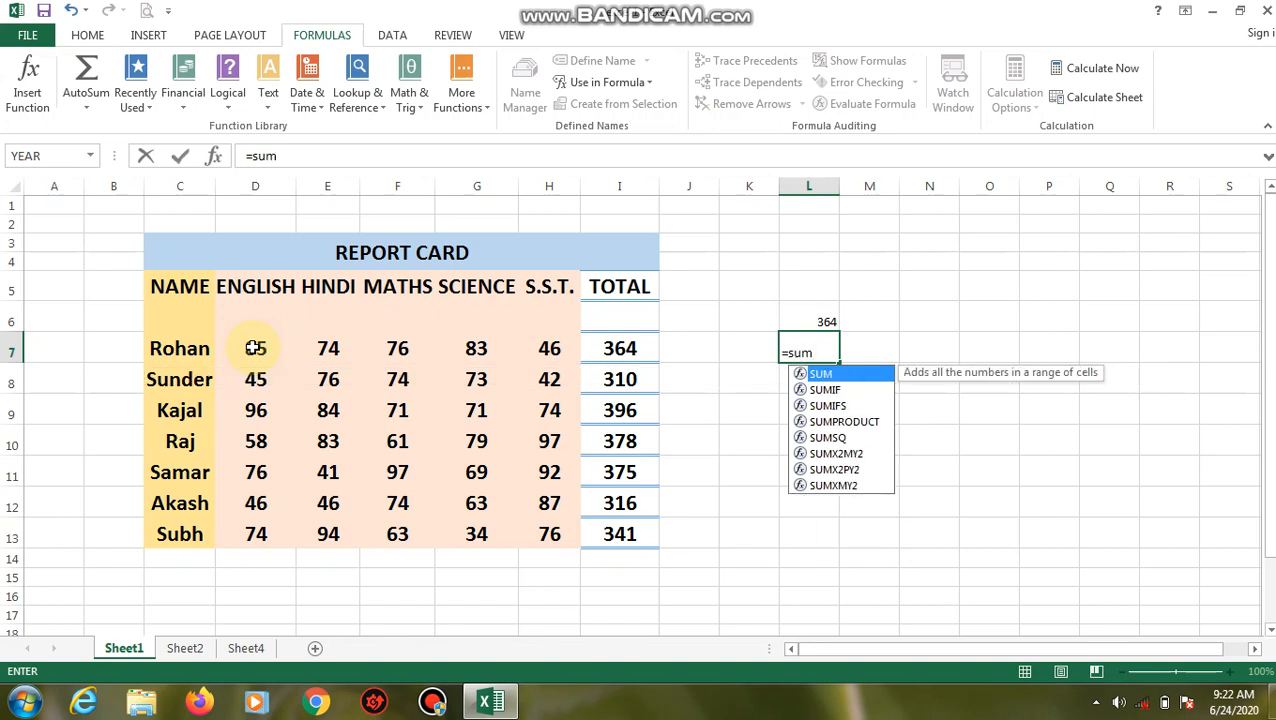
type("(")
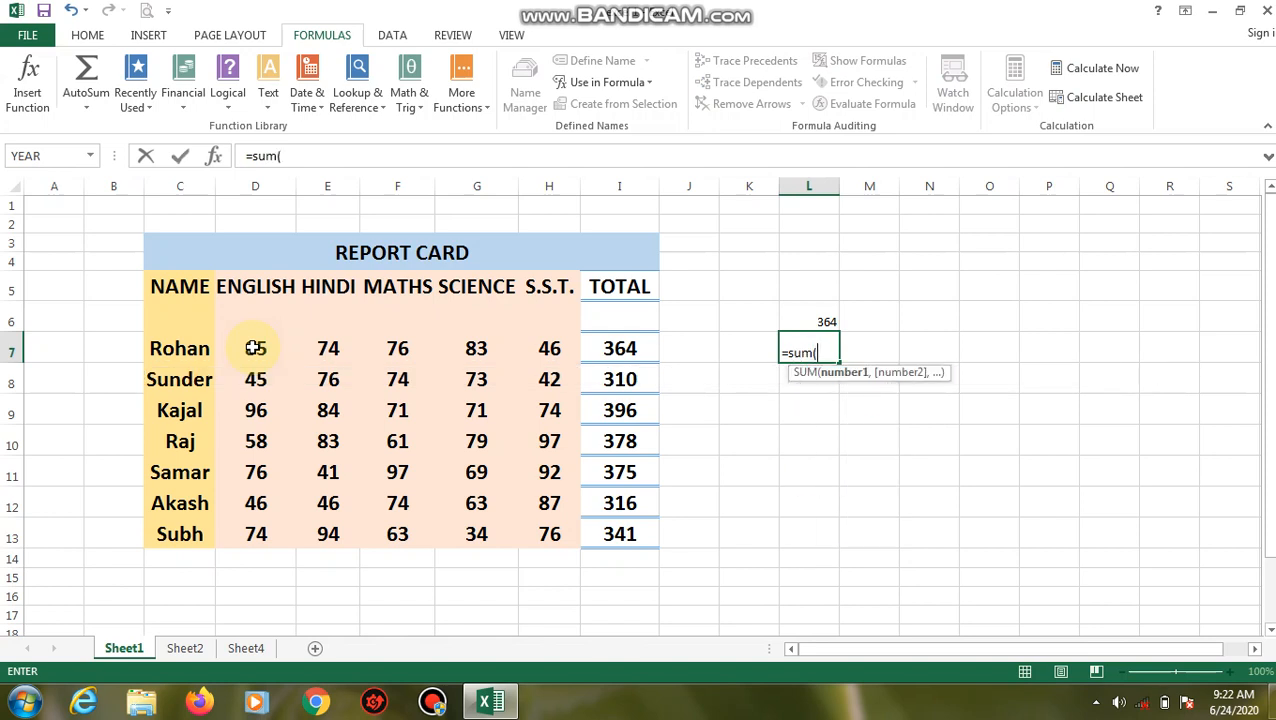
type("su")
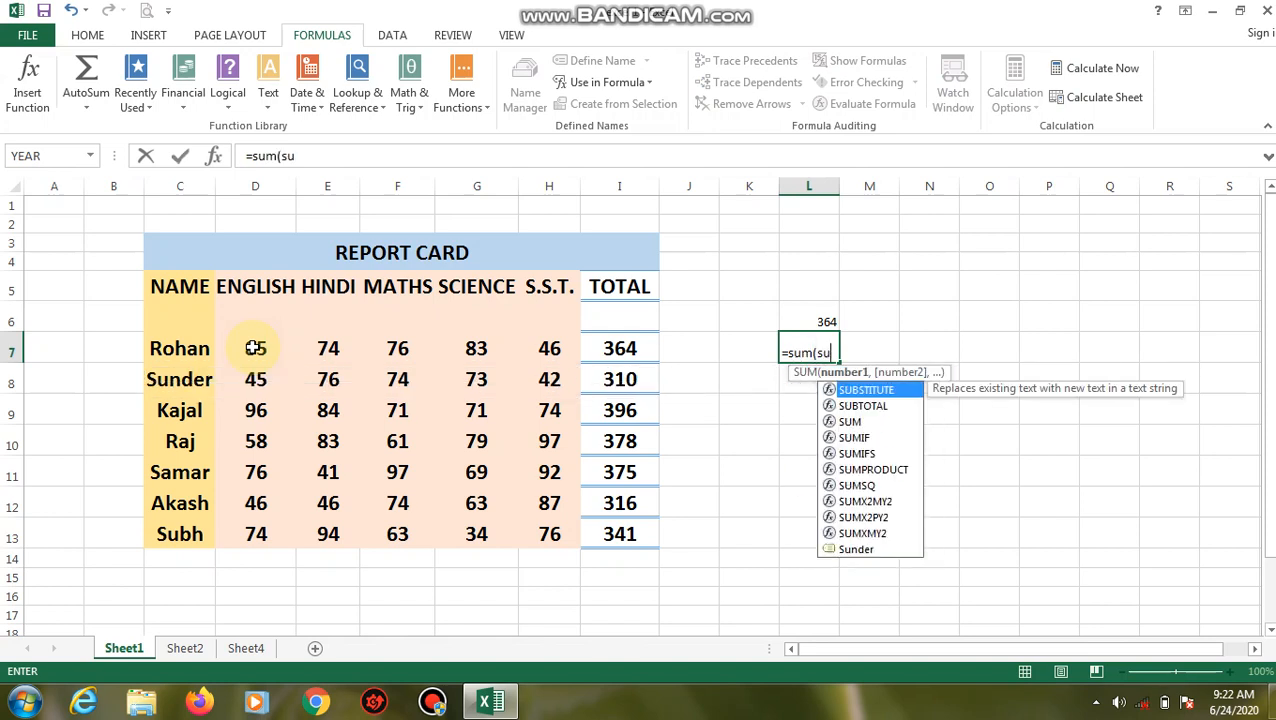
type("n")
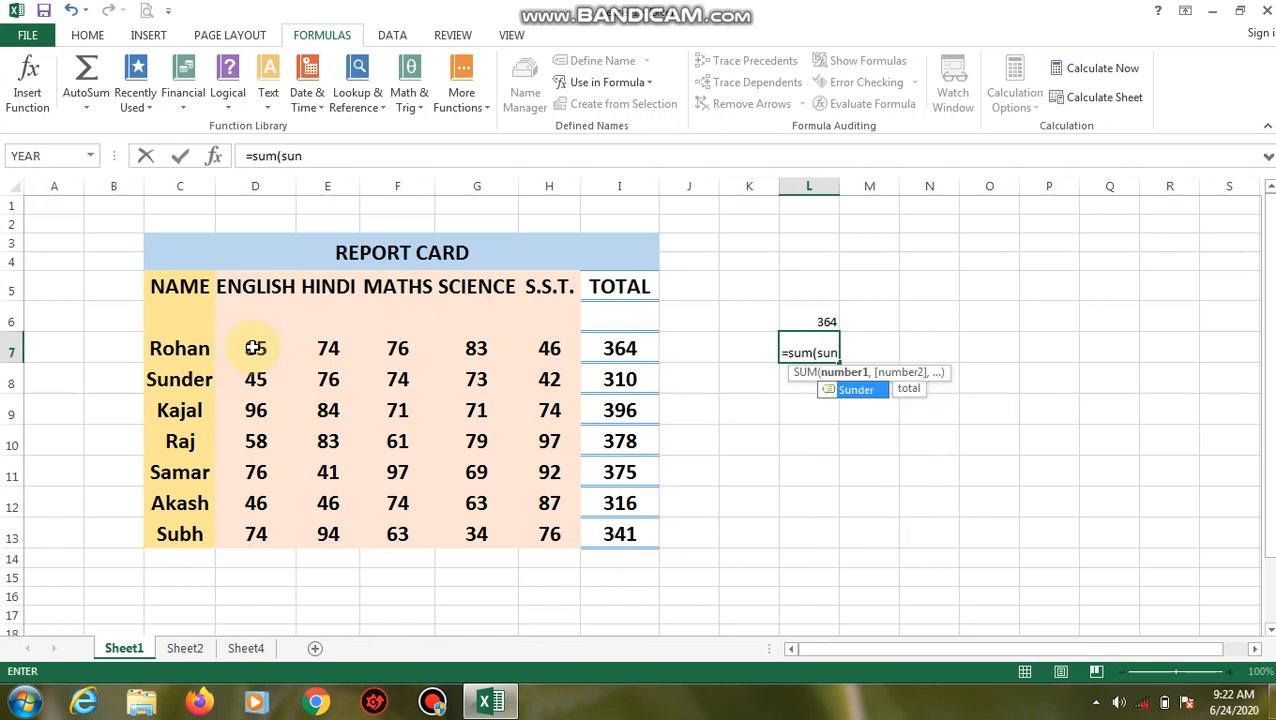
key("Tab")
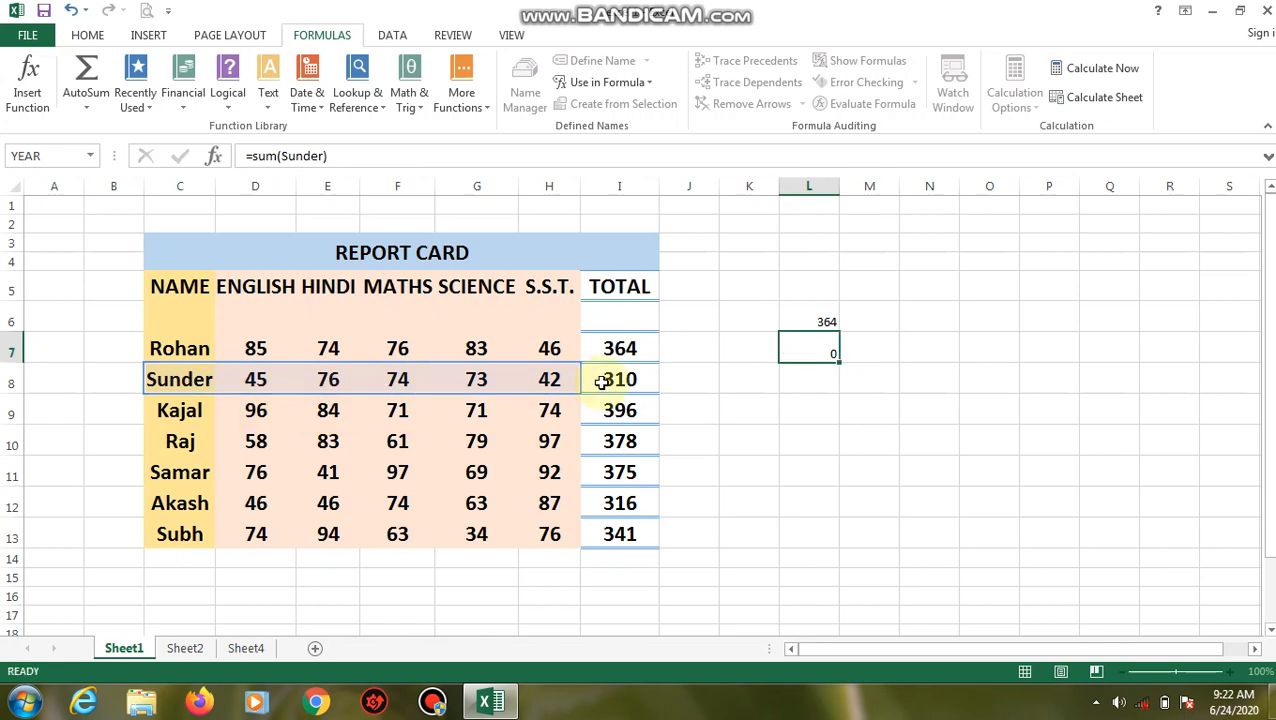
key("Return")
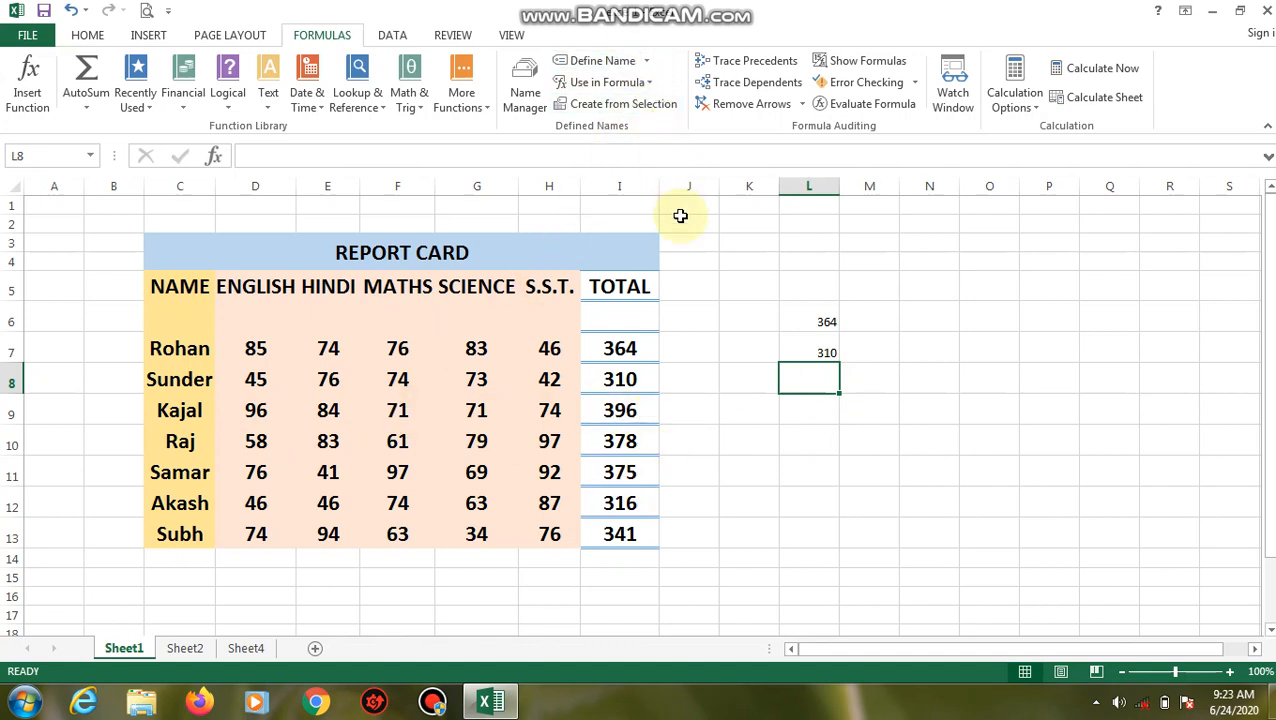
- Start a new defined name using the lowercase first name of the student in row 9, with Workbook scope and no comment
left_click(820, 354)
left_click(926, 315)
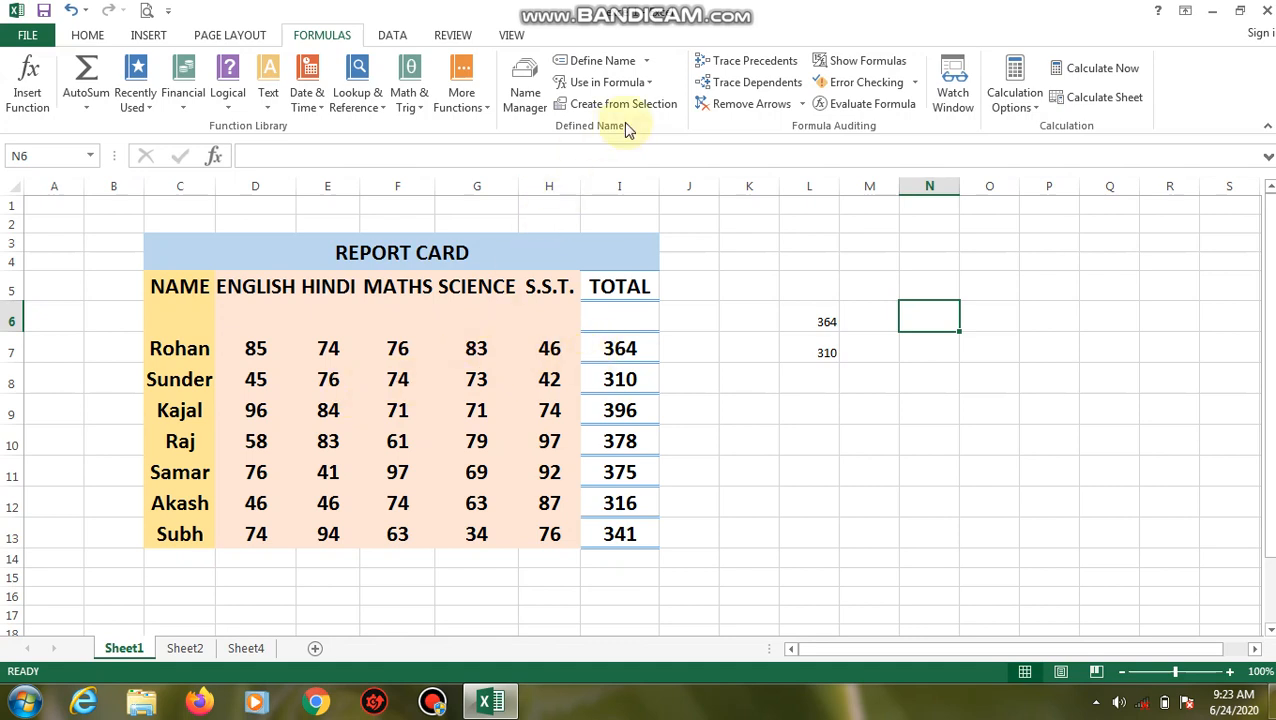
left_click(620, 61)
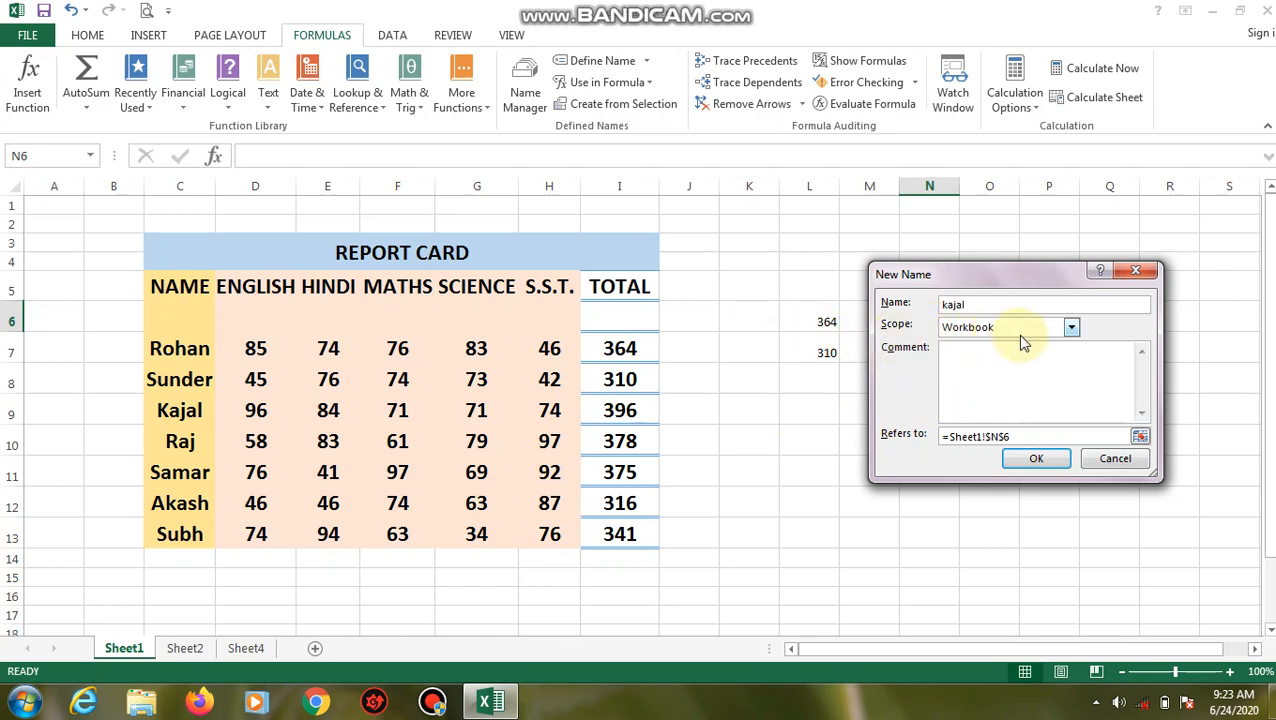
left_click(1070, 327)
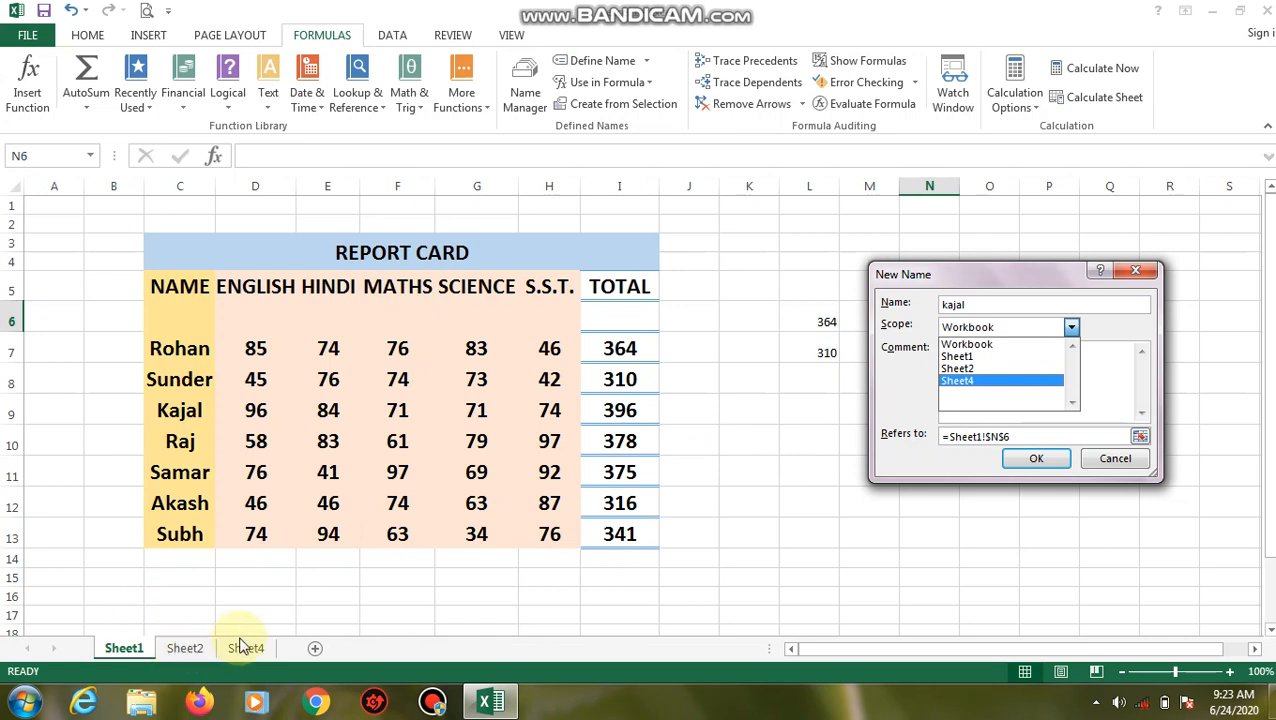
left_click(975, 344)
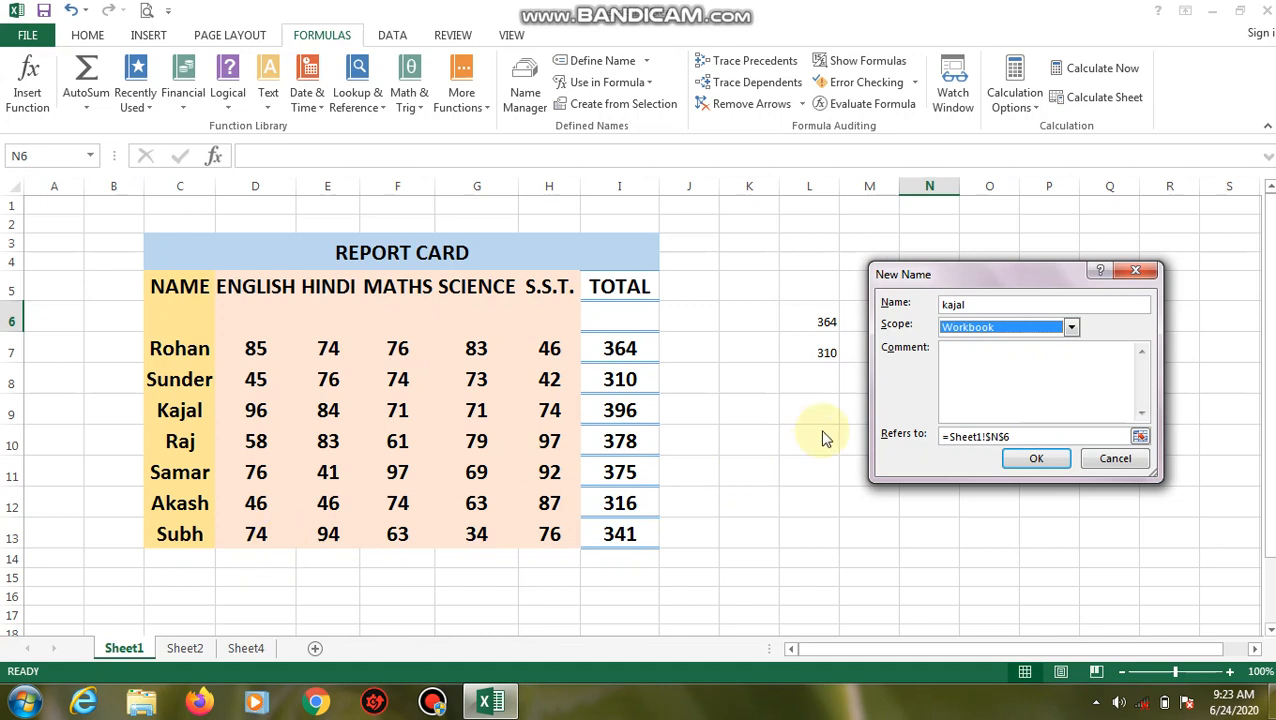
left_click(958, 376)
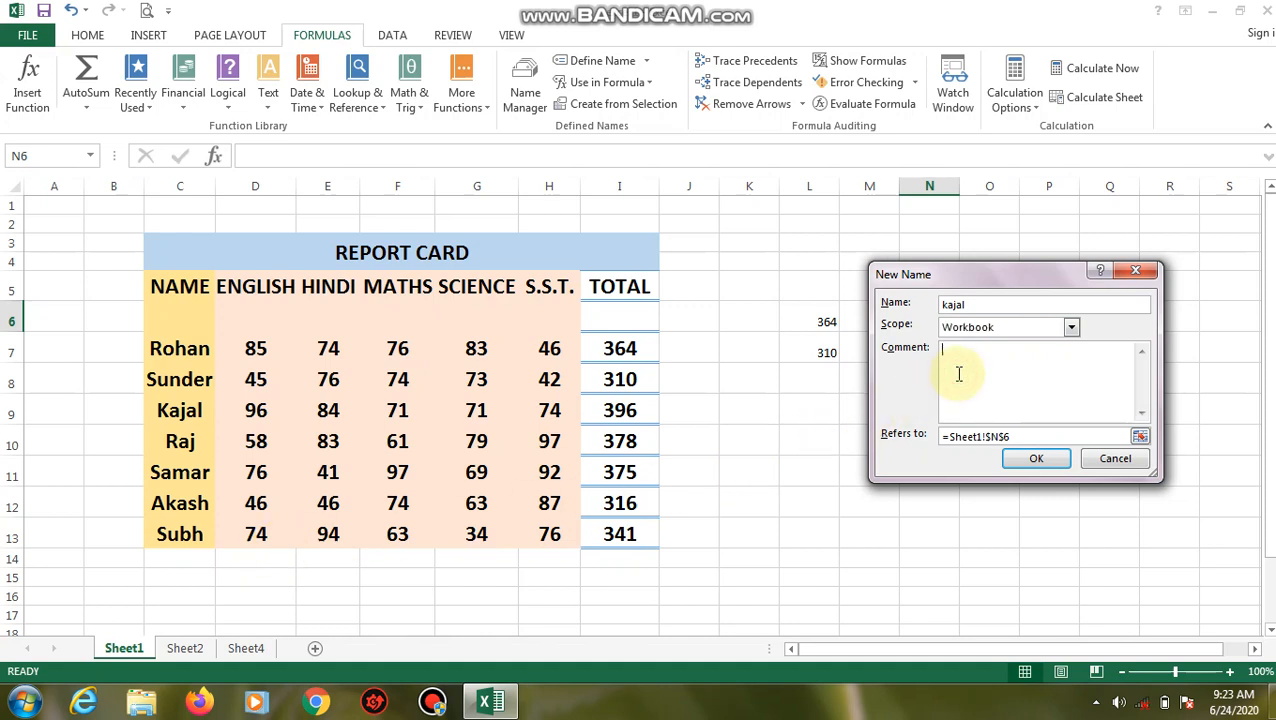
- Replace the new name's reference with the row 9 marks, Sheet1 range D9:H9, and create the name
left_click(1007, 436)
double_click(1015, 436)
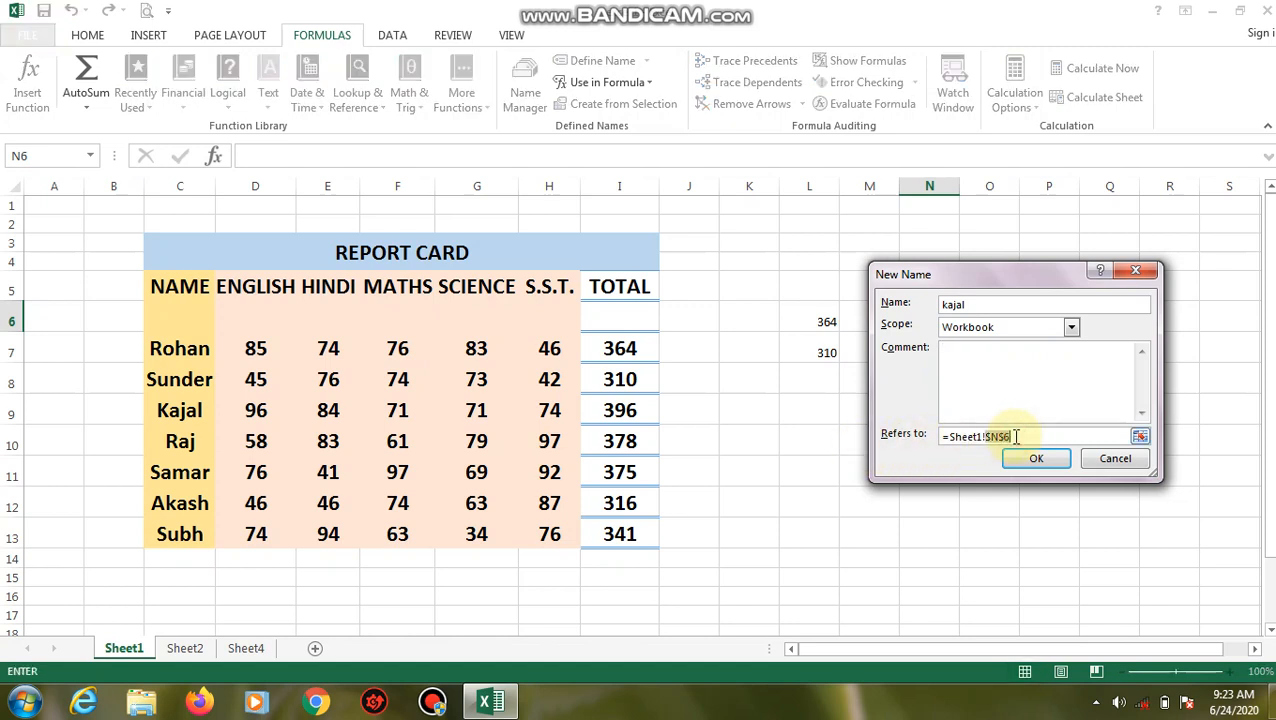
key("BackSpace")
key("BackSpace")
key("BackSpace")
key("BackSpace")
key("BackSpace")
key("BackSpace")
key("BackSpace")
key("BackSpace")
key("BackSpace")
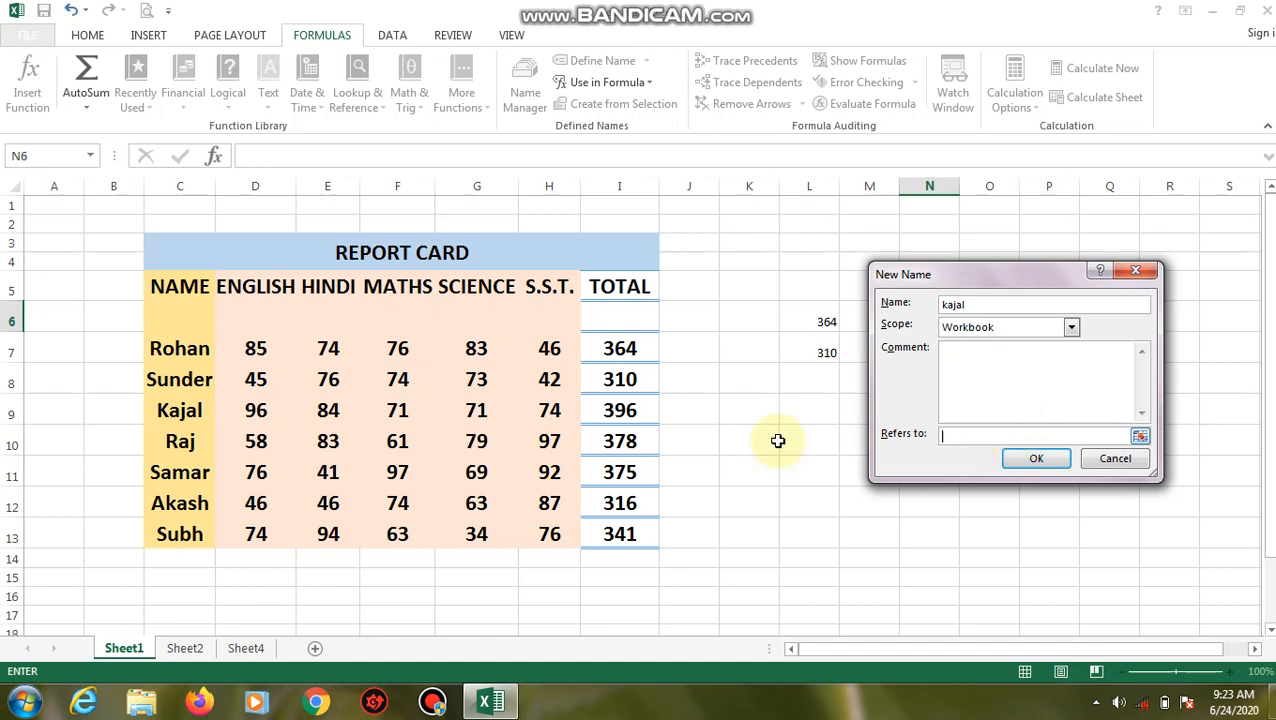
left_click_drag(252, 405, 539, 400)
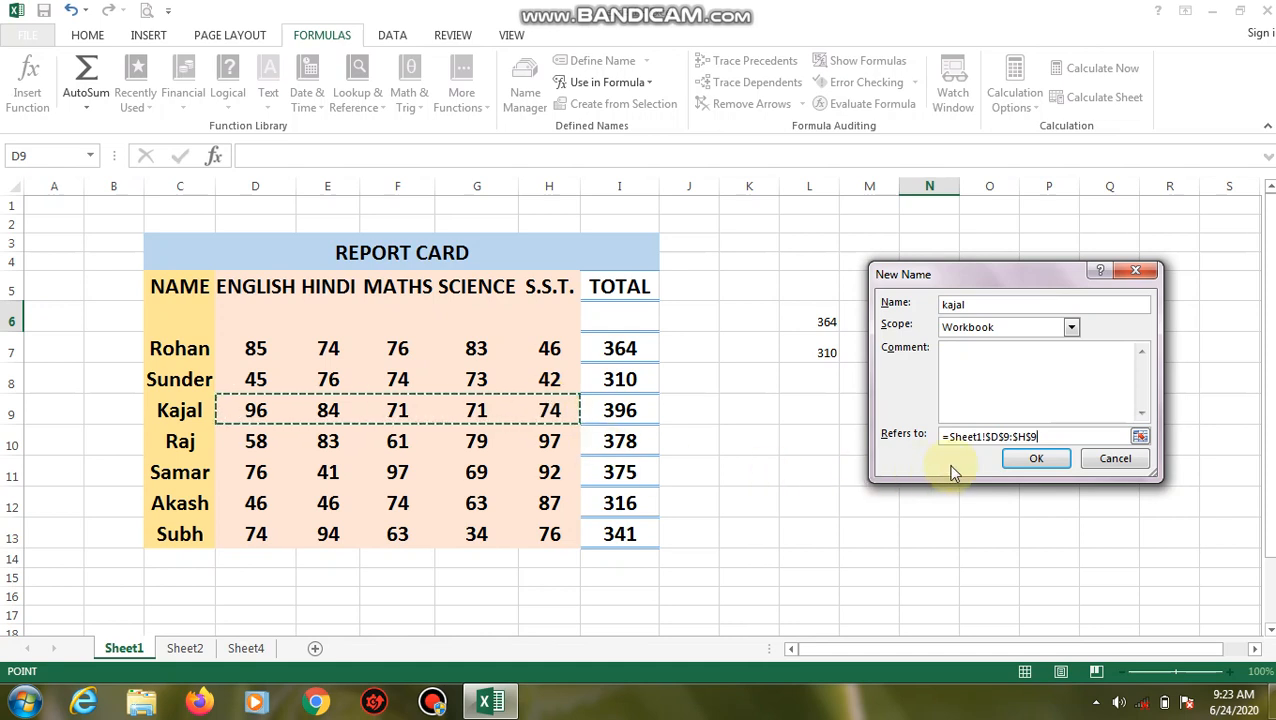
left_click(1025, 465)
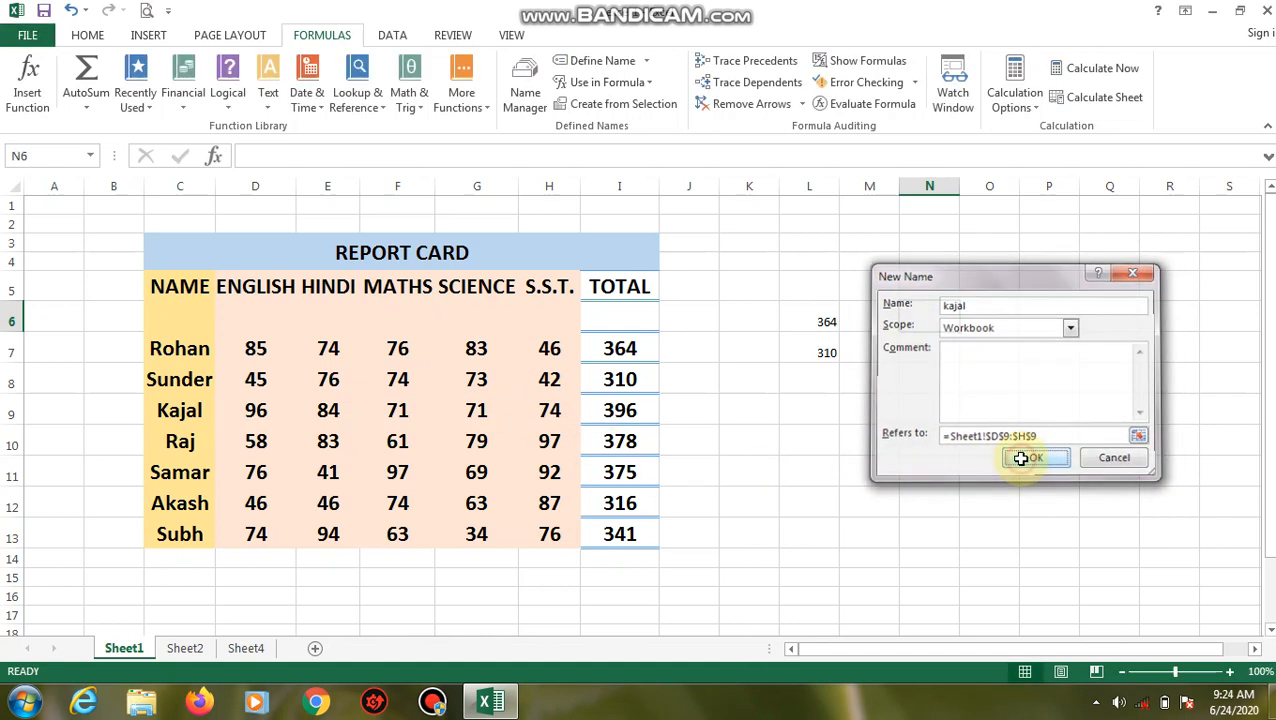
- Enter a SUM formula in cell L9 that adds the named range of the student in row 9
left_click(859, 384)
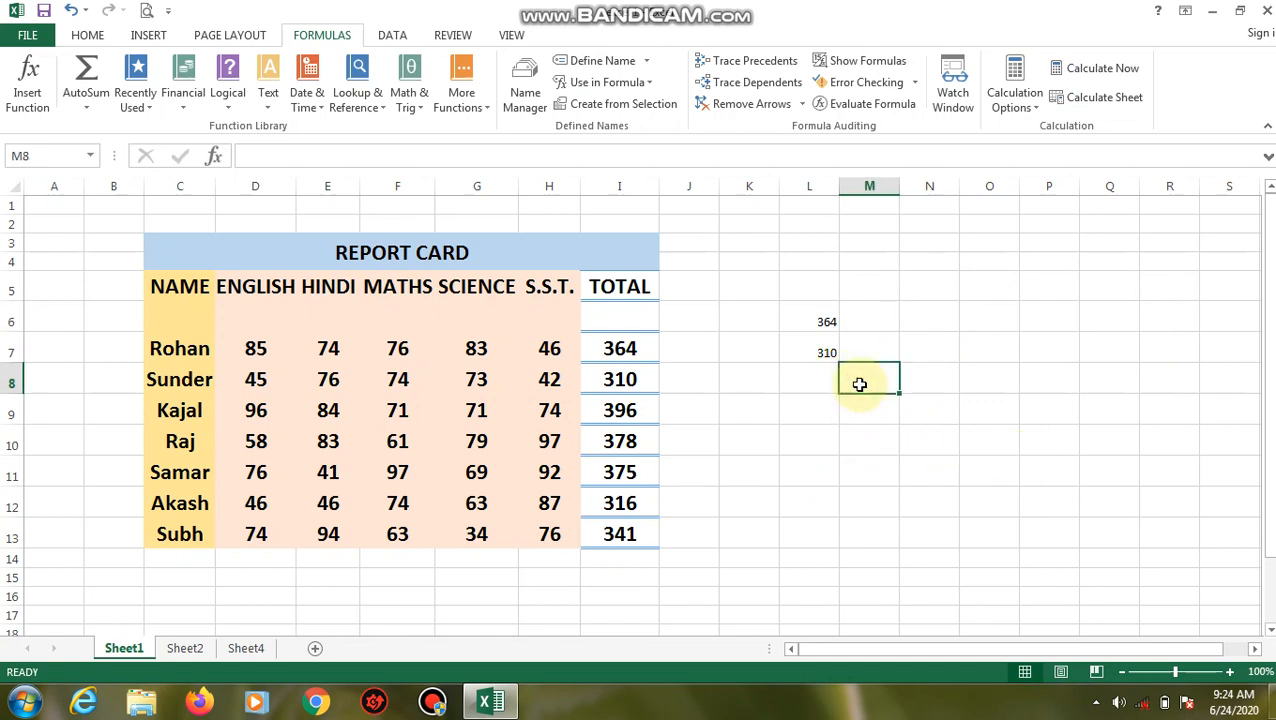
left_click(799, 418)
type("=")
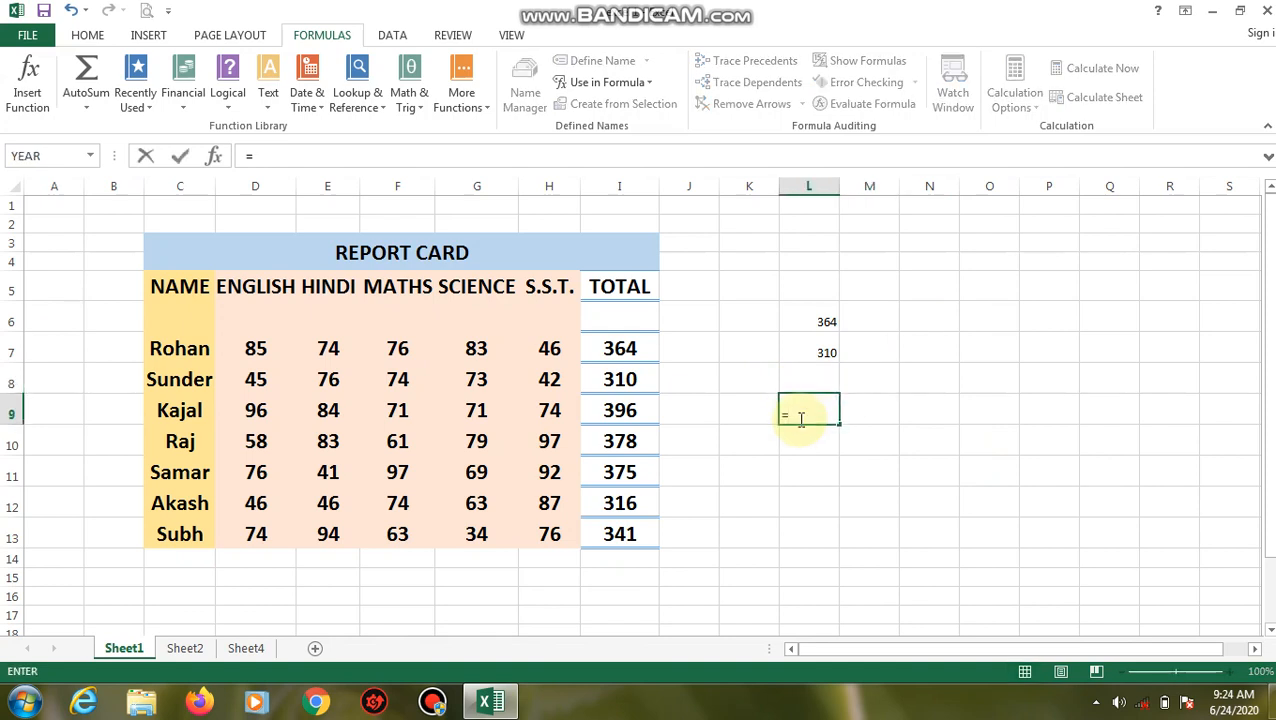
type("sum(kaj")
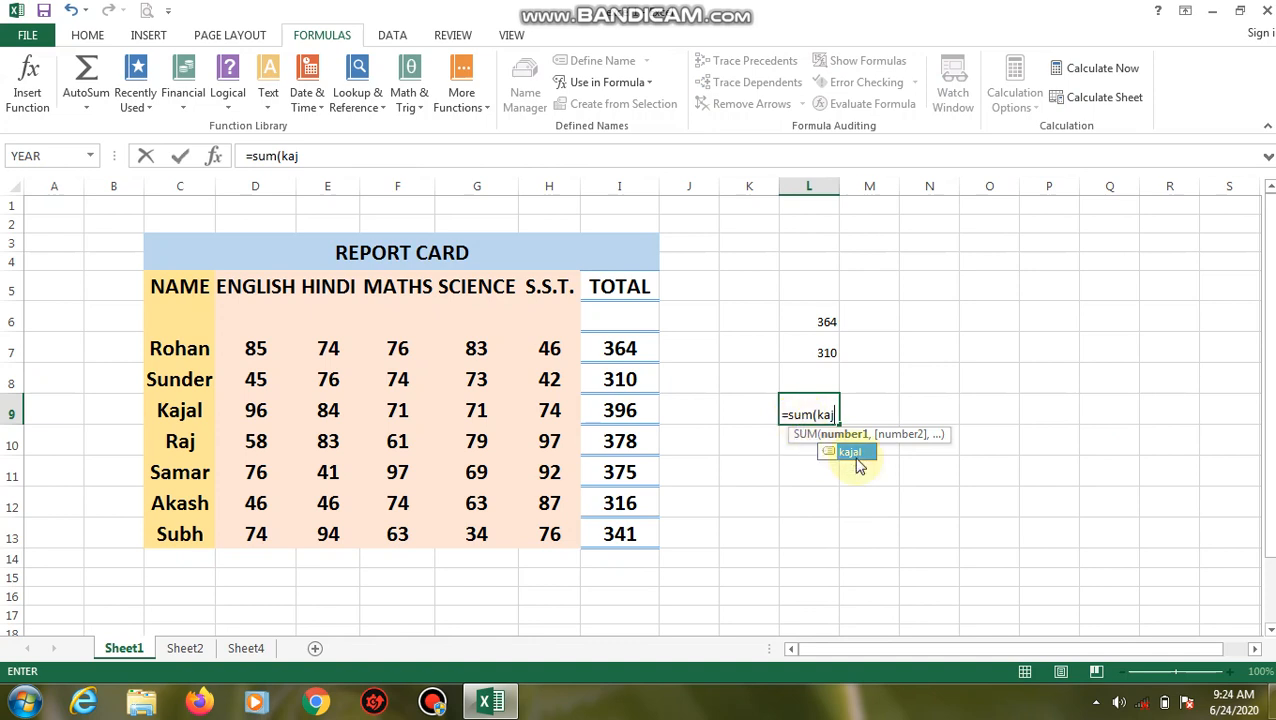
double_click(855, 456)
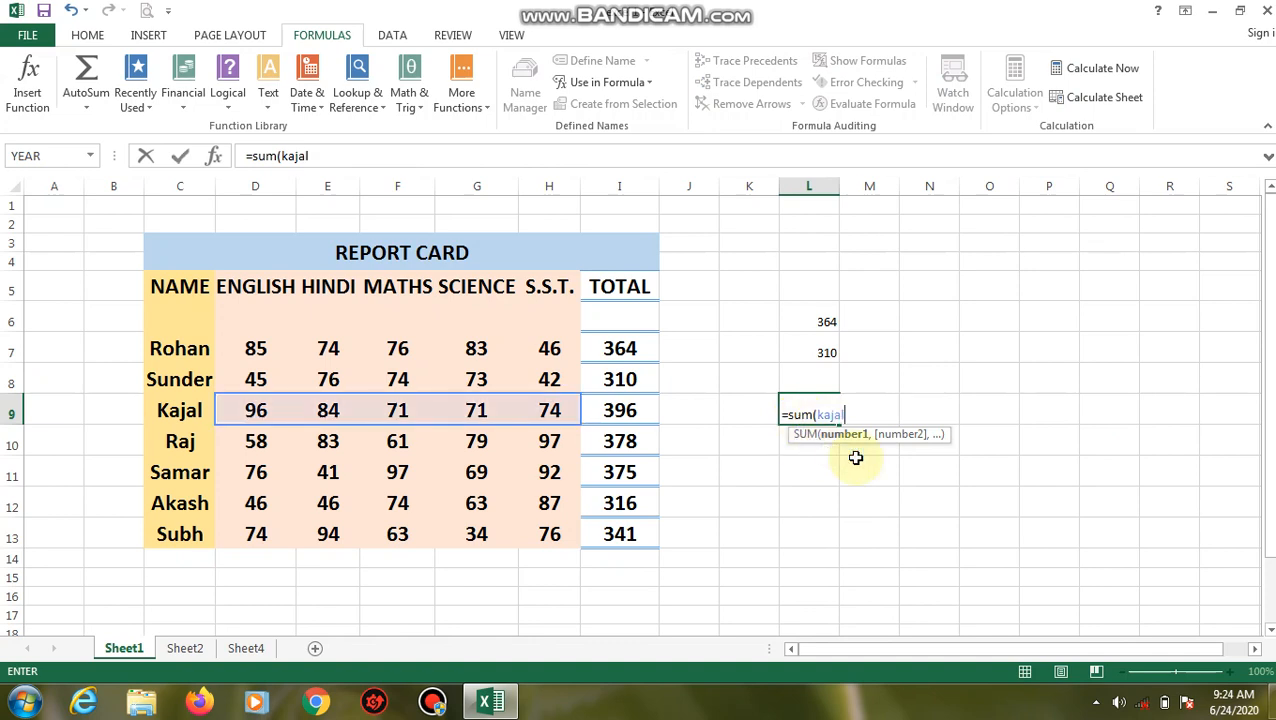
type(")")
key("Return")
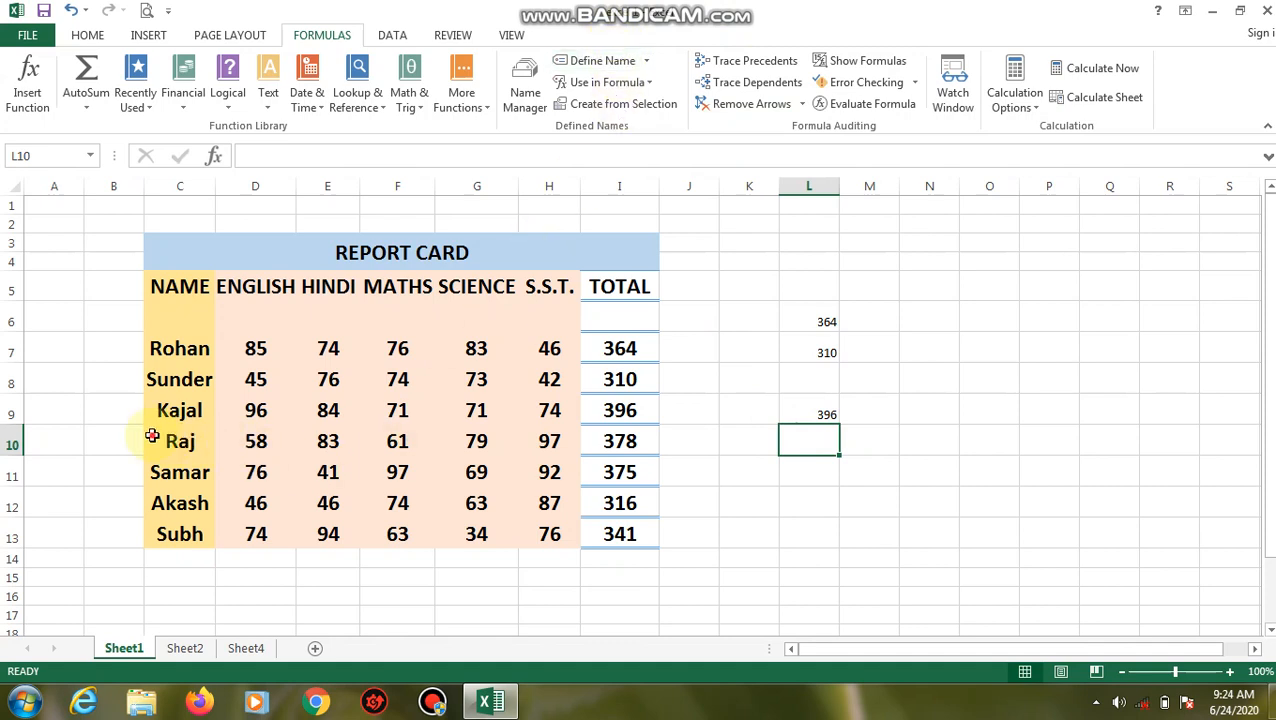
- Define a Workbook-scope name for C10:H10 using the student's name in row 10, with the comment "Toal Marks"
left_click_drag(151, 436, 549, 450)
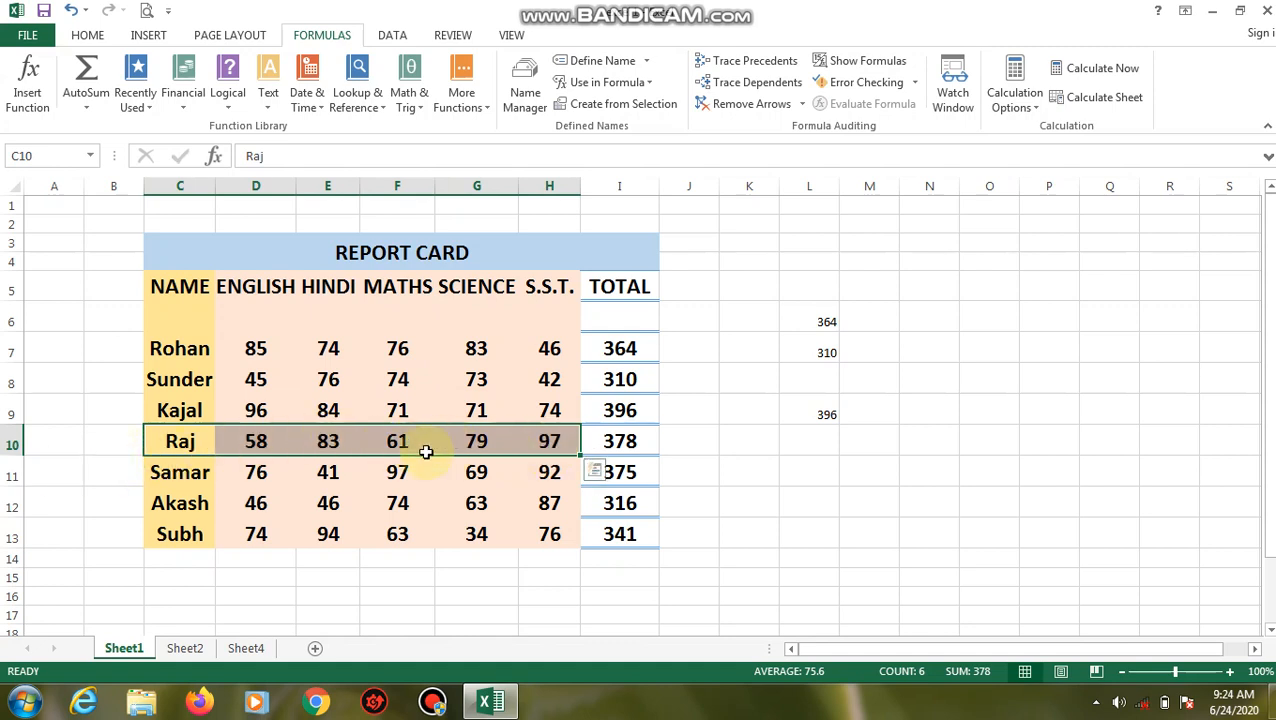
left_click(628, 63)
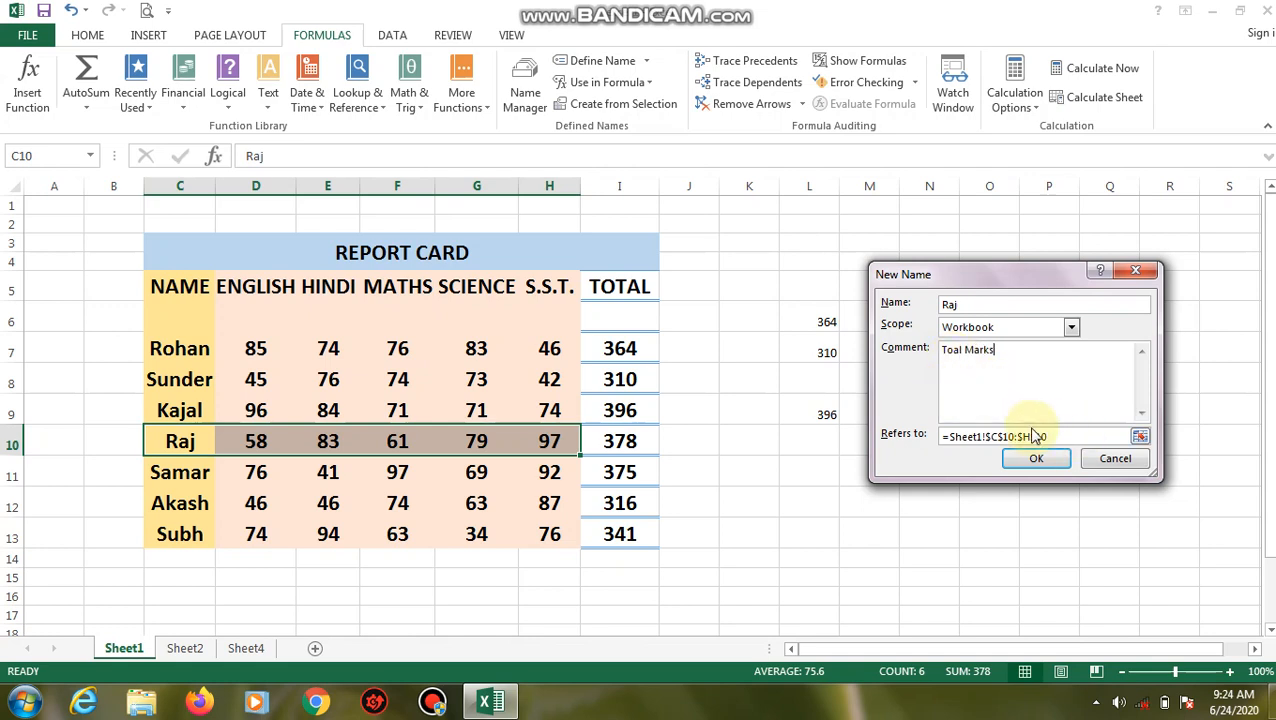
left_click(1035, 460)
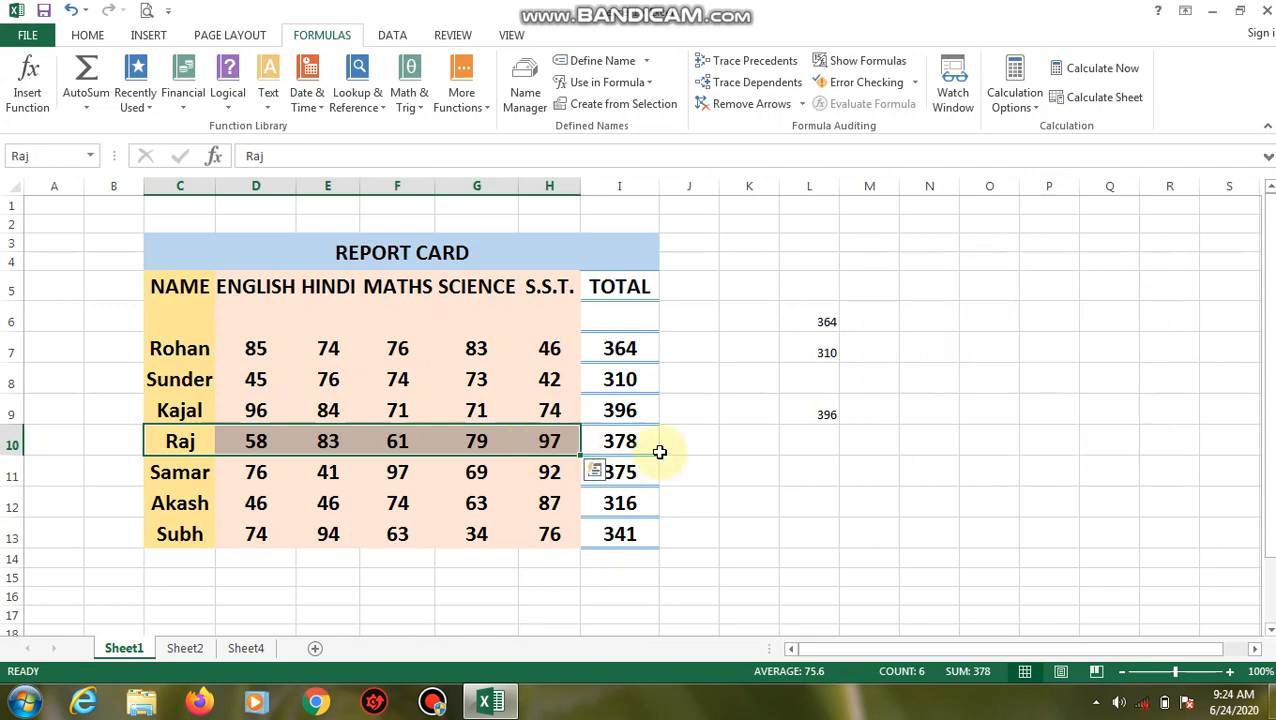
- Enter a SUM formula in cell L10 that adds the named range of the student in row 10
left_click(814, 433)
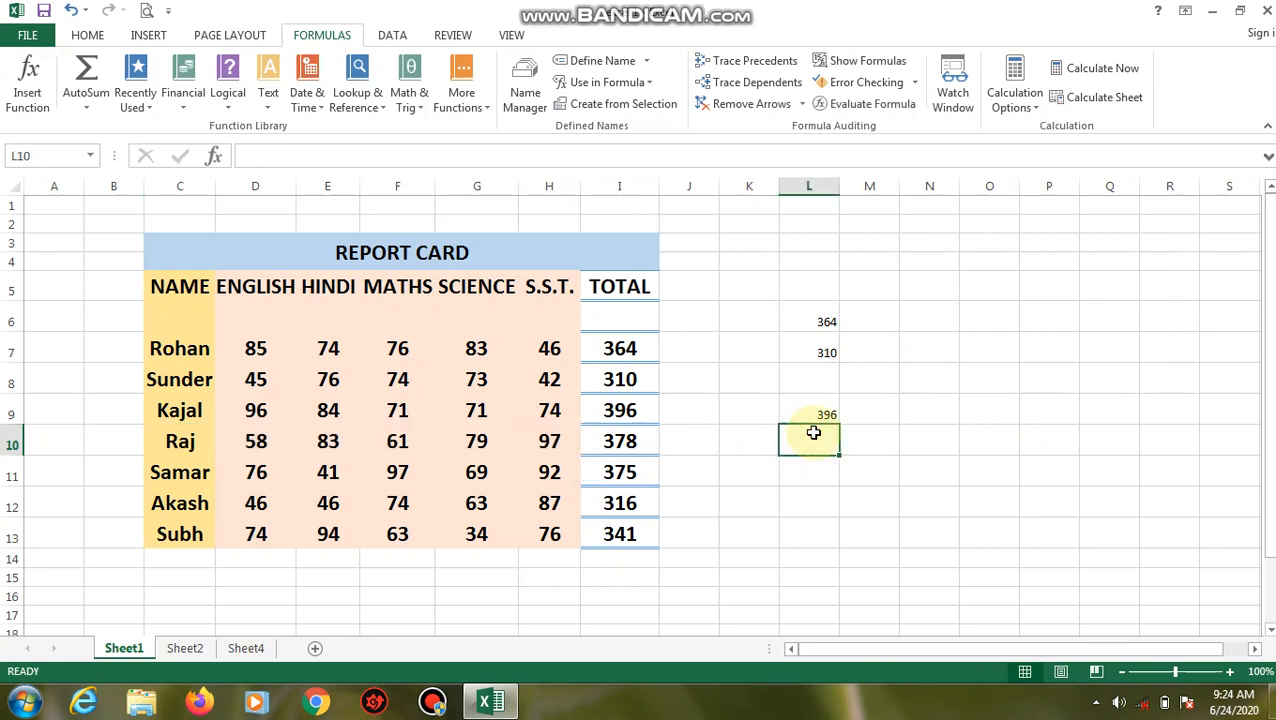
type("=sum")
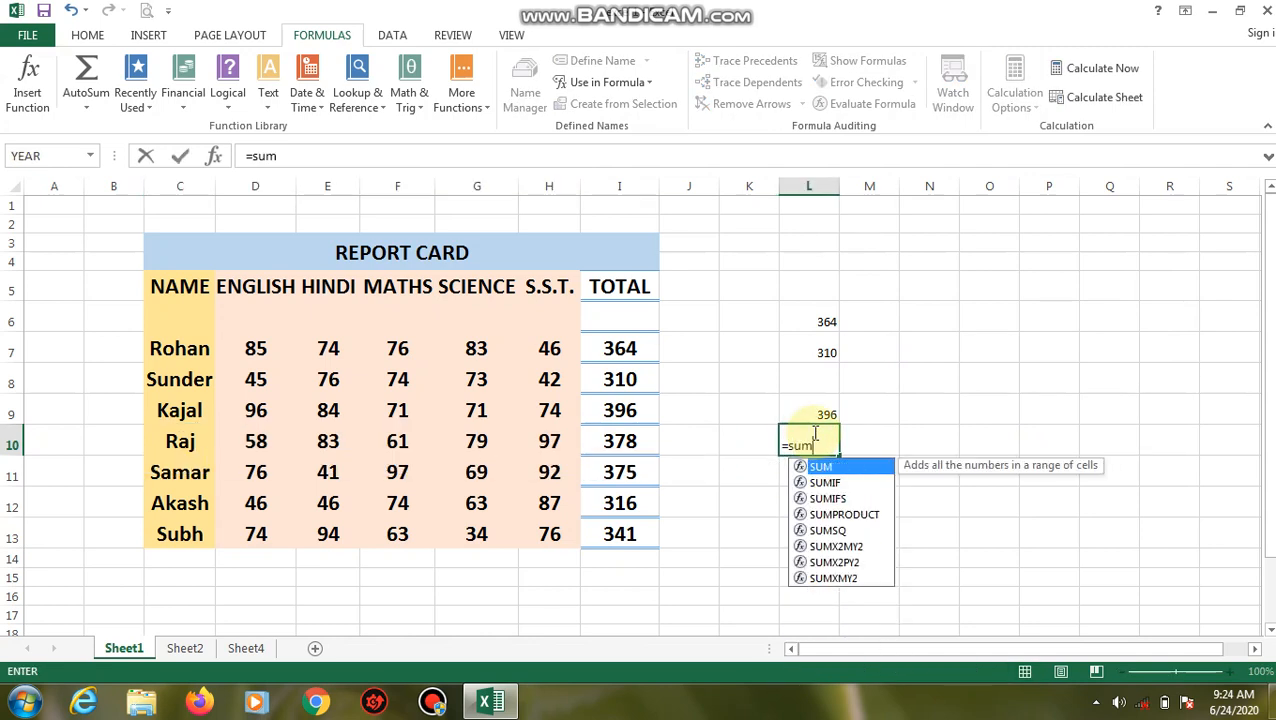
type("(raj")
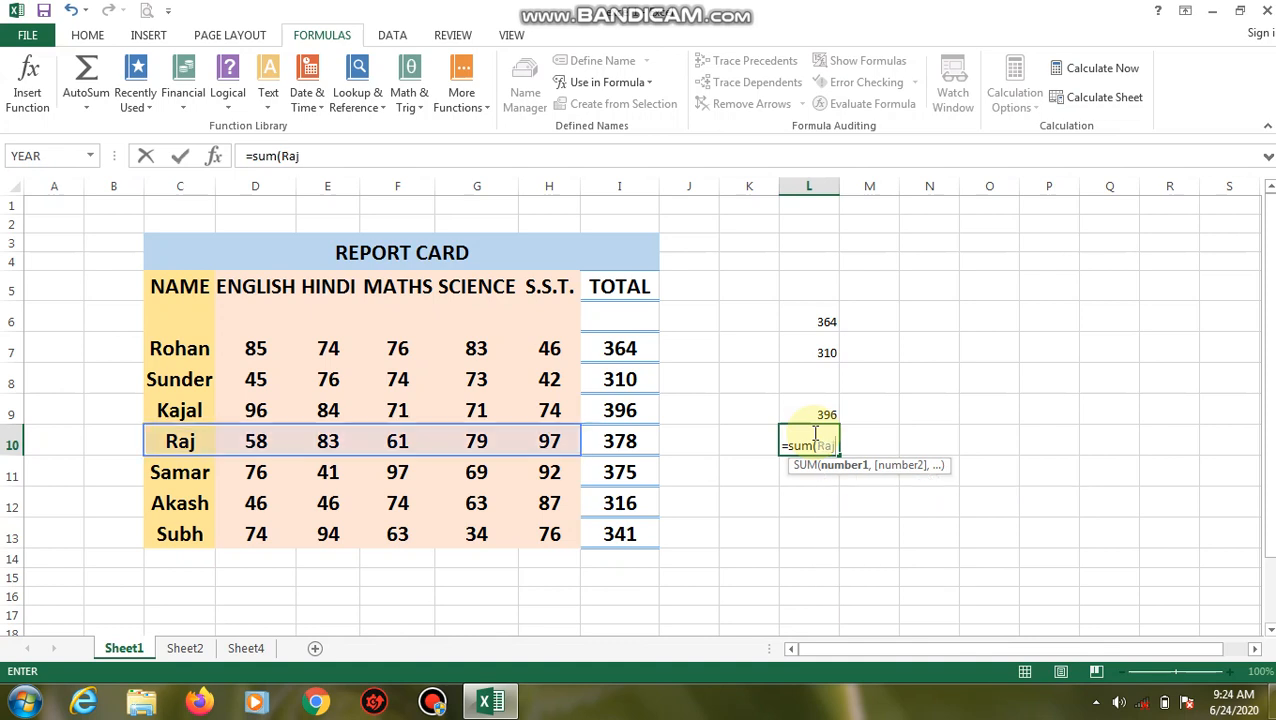
type(")")
key("Return")
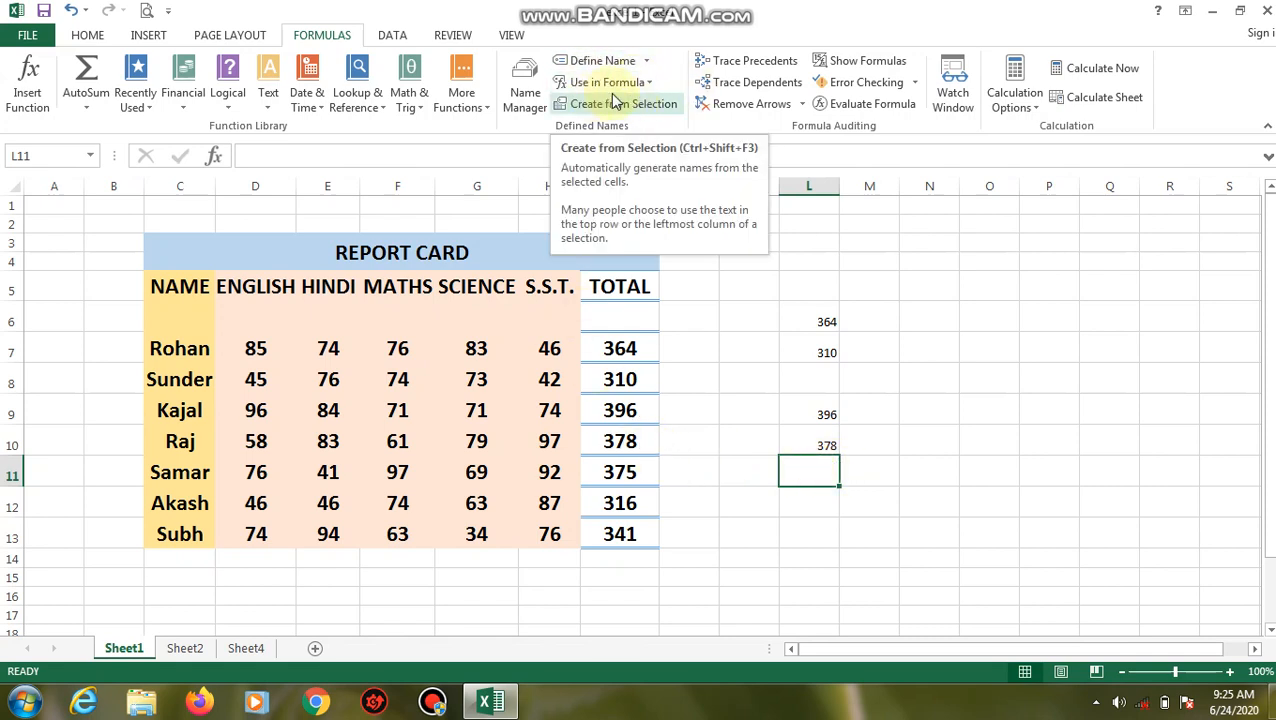
- Try a formula in cell M7 that refers directly to the named range of the student in row 7
left_click(645, 86)
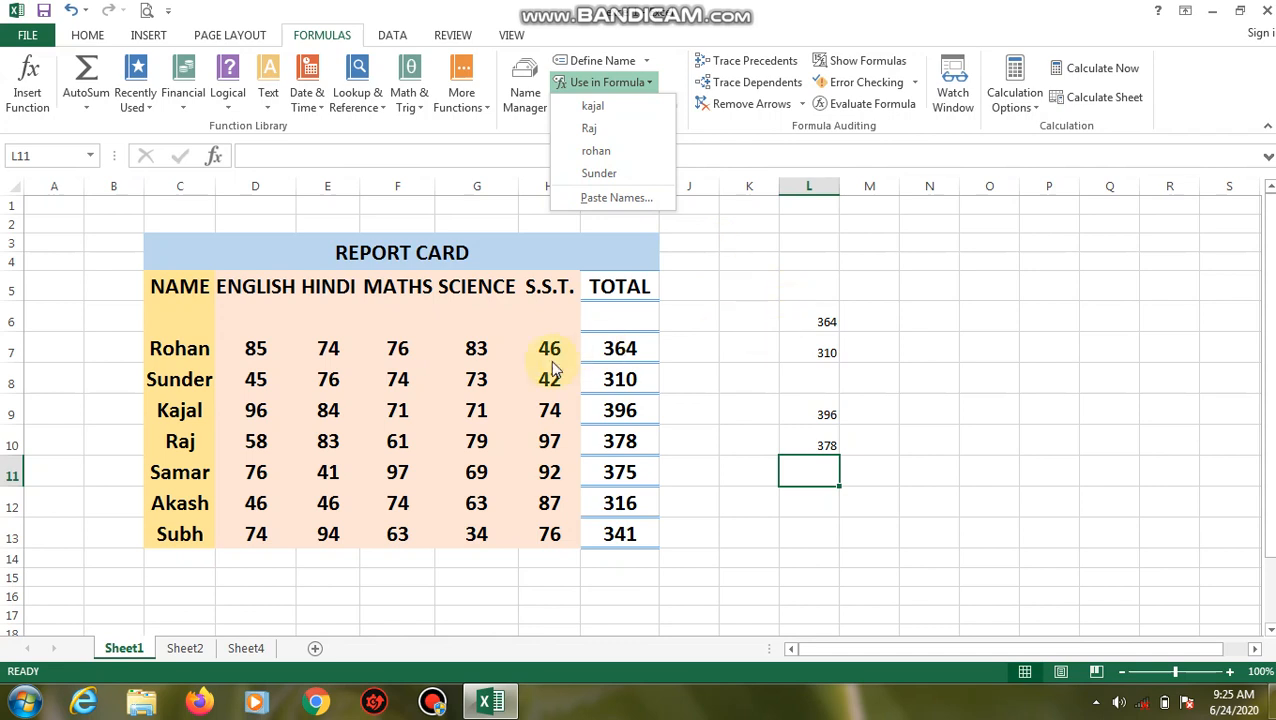
left_click(873, 335)
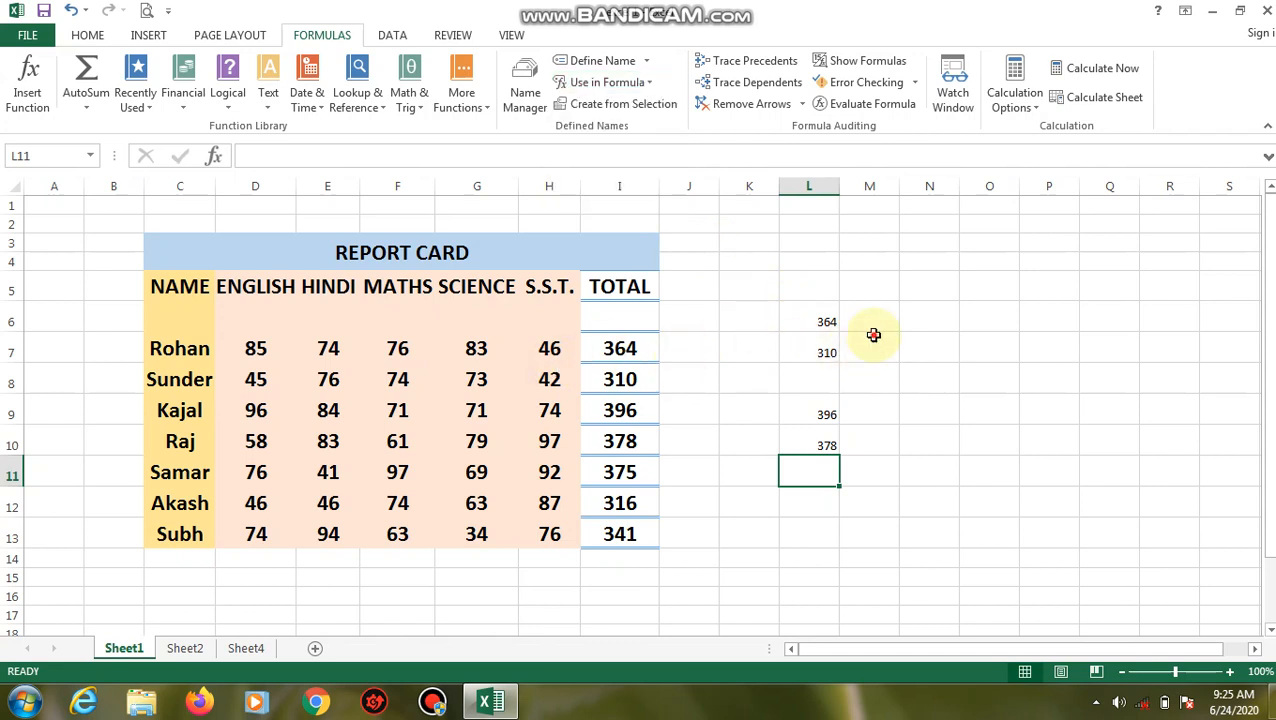
double_click(861, 353)
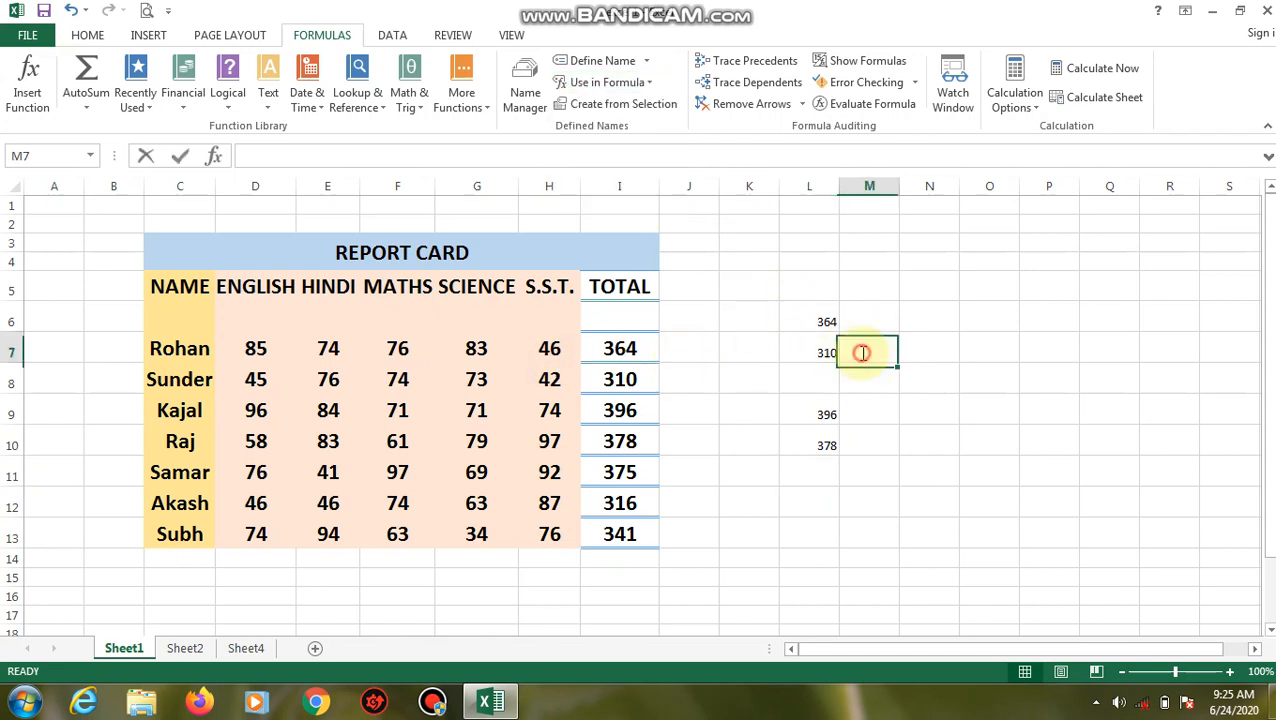
left_click(634, 88)
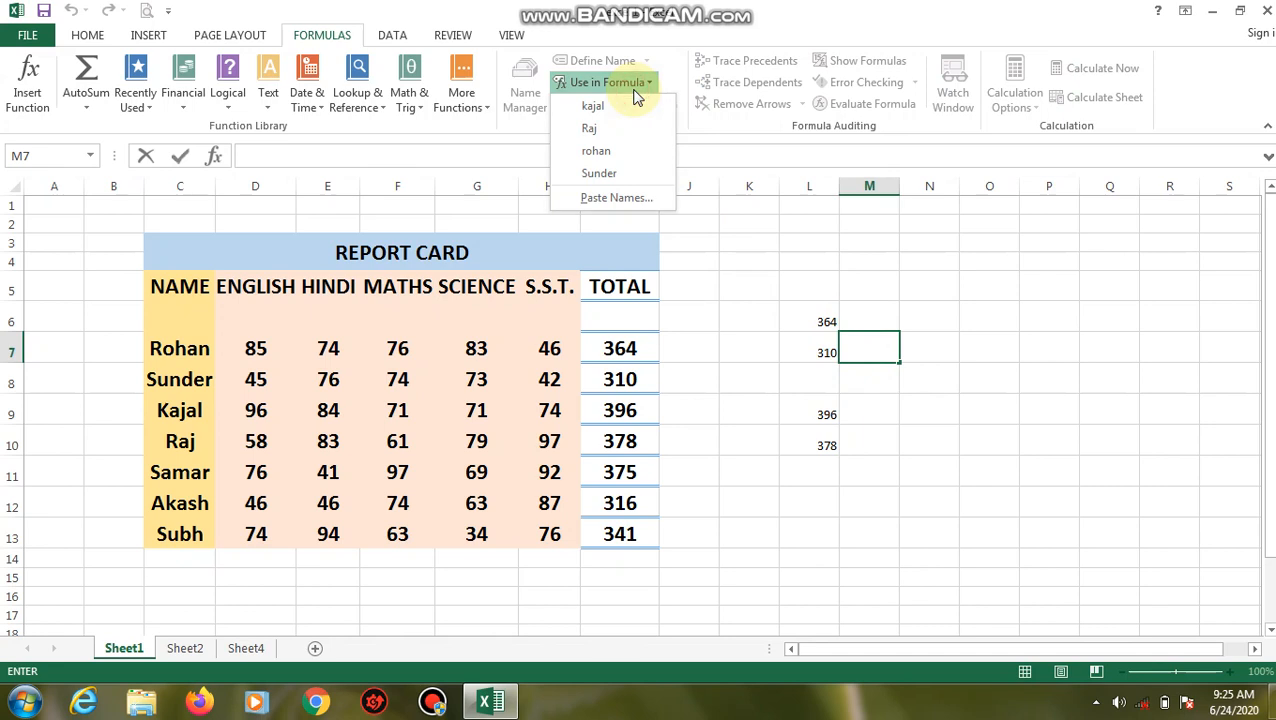
left_click(598, 152)
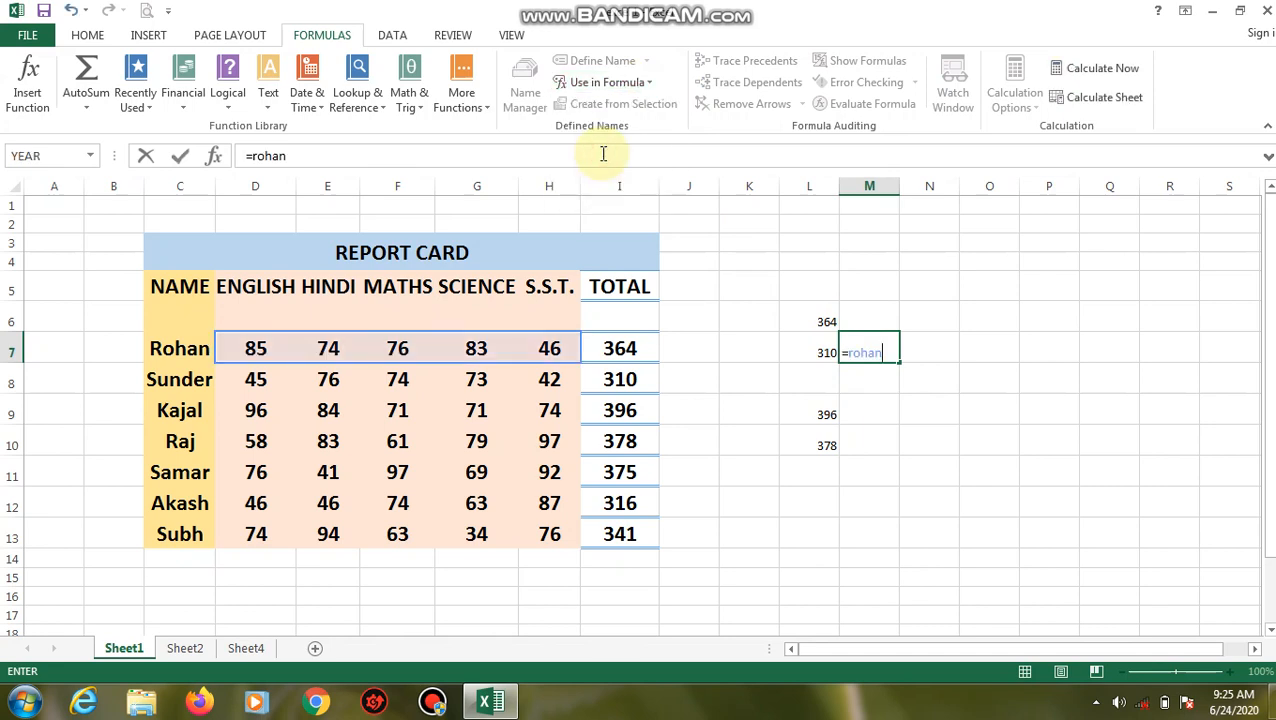
key("Return")
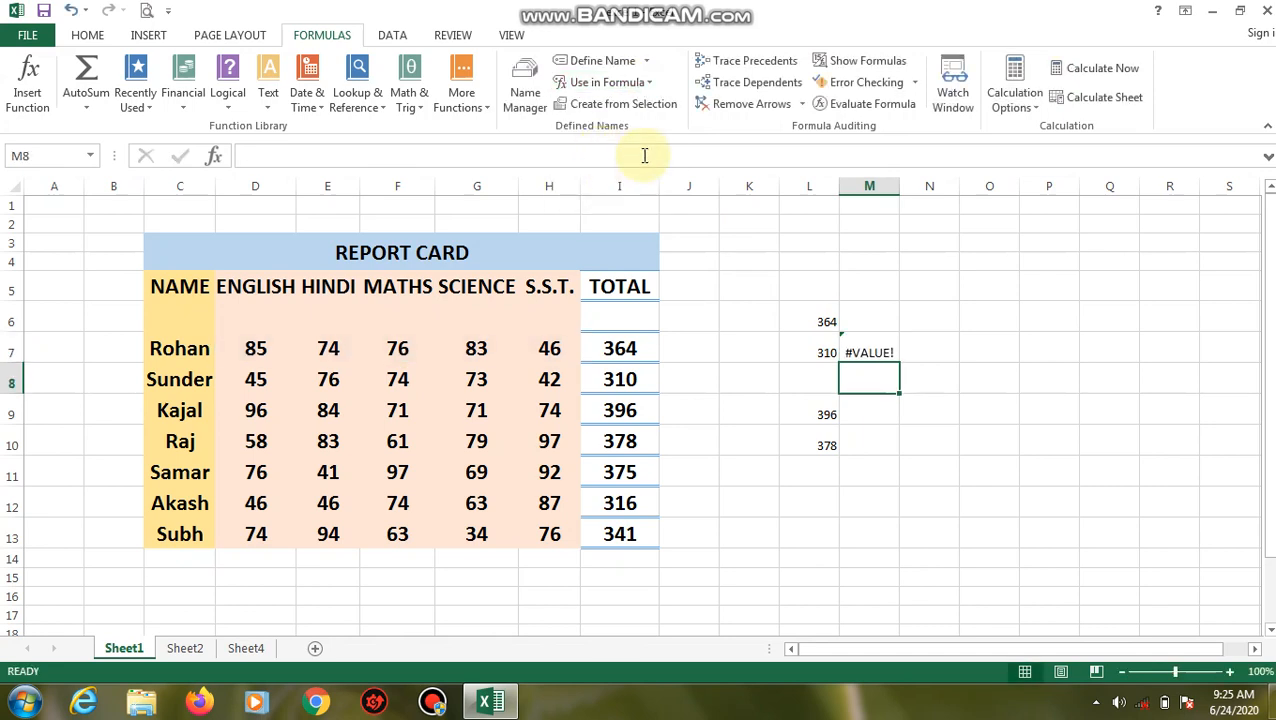
- Replace the content of cell M7 with a SUM formula that adds the named range of the student in row 7
left_click(866, 357)
key("BackSpace")
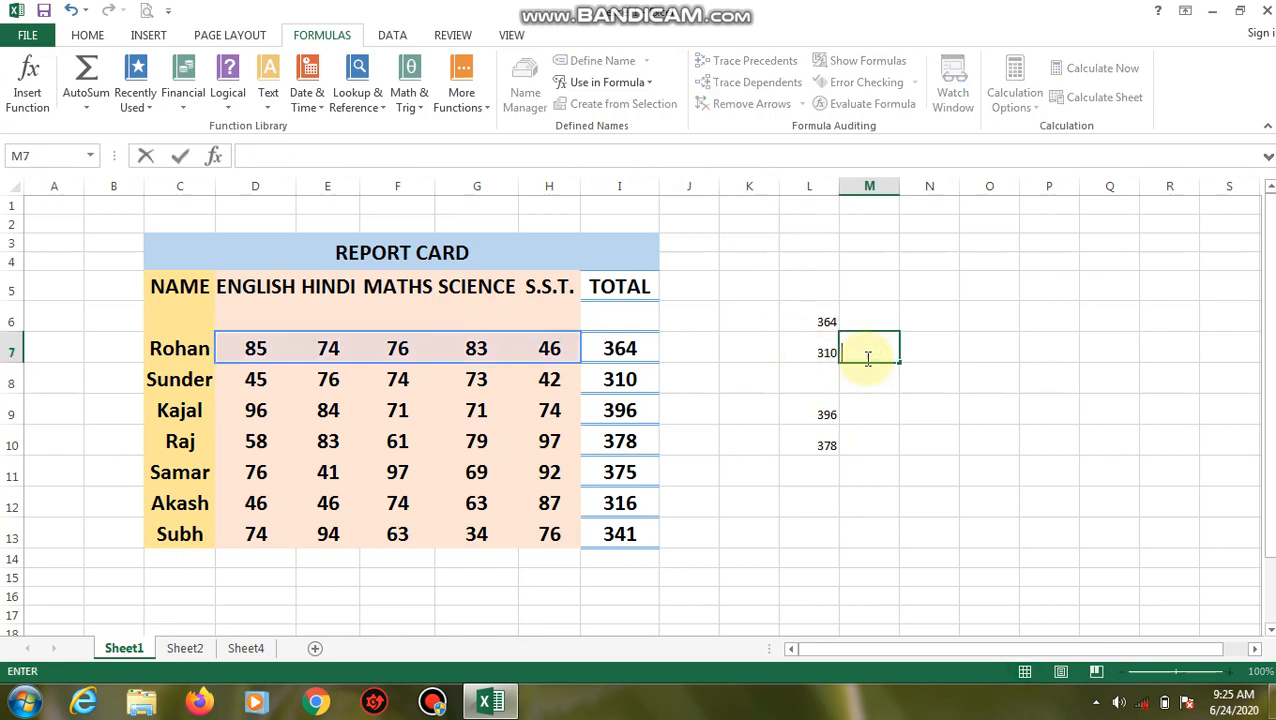
type("=sum")
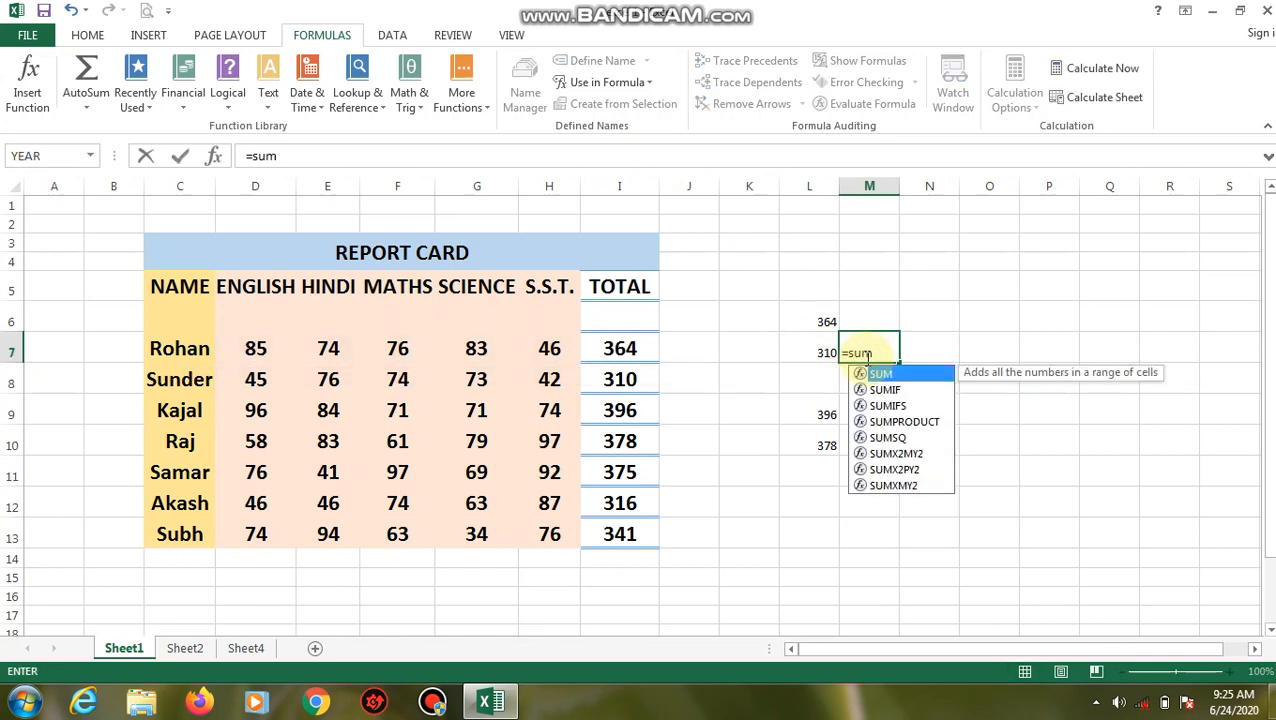
type("(")
left_click(607, 82)
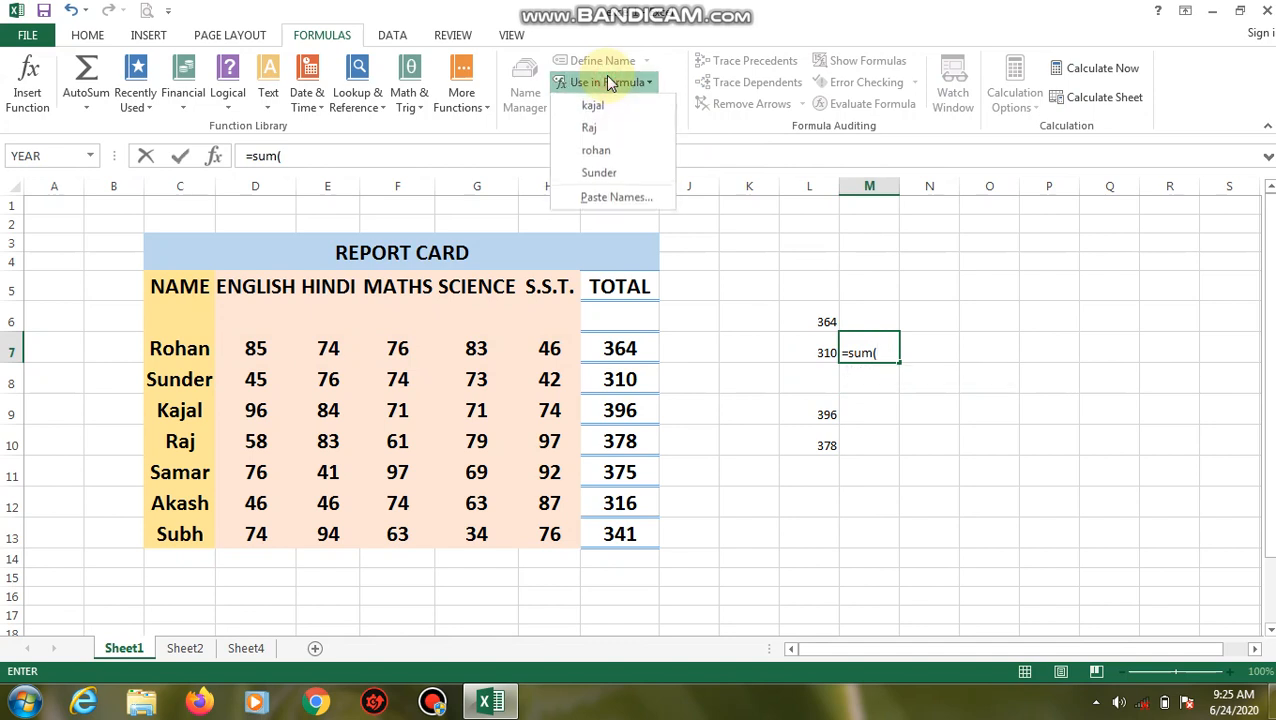
left_click(593, 151)
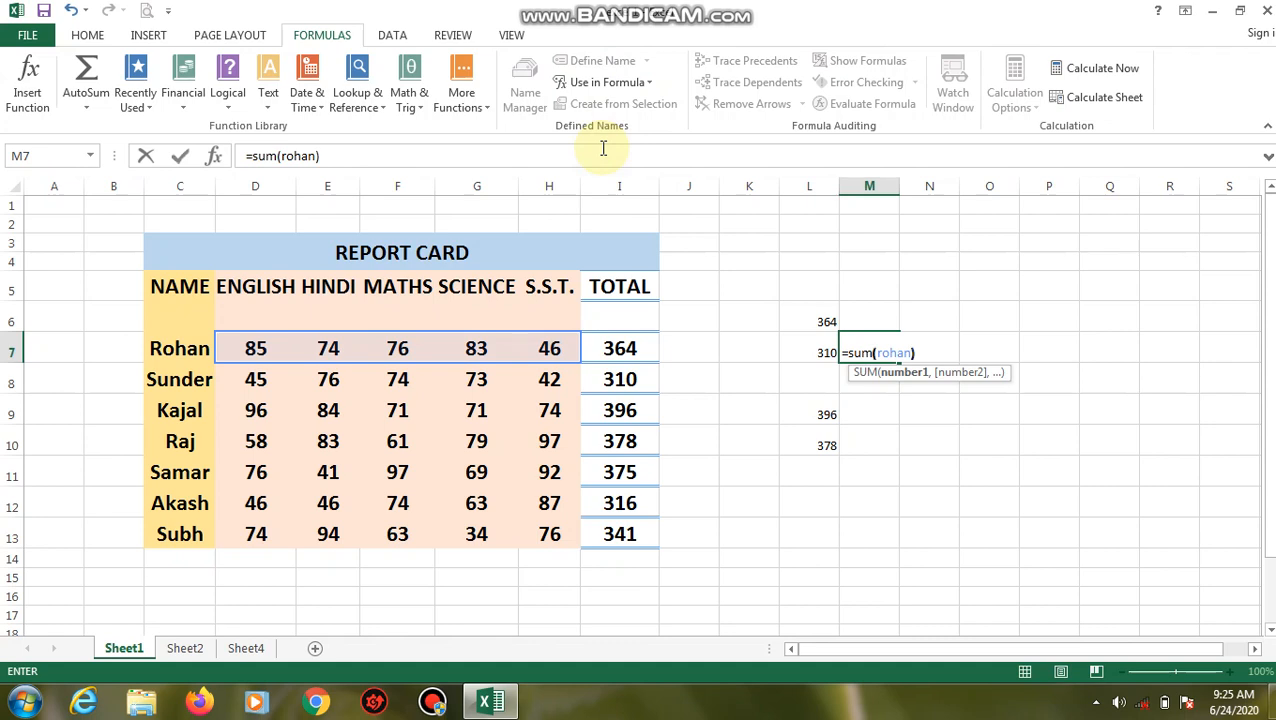
key("Return")
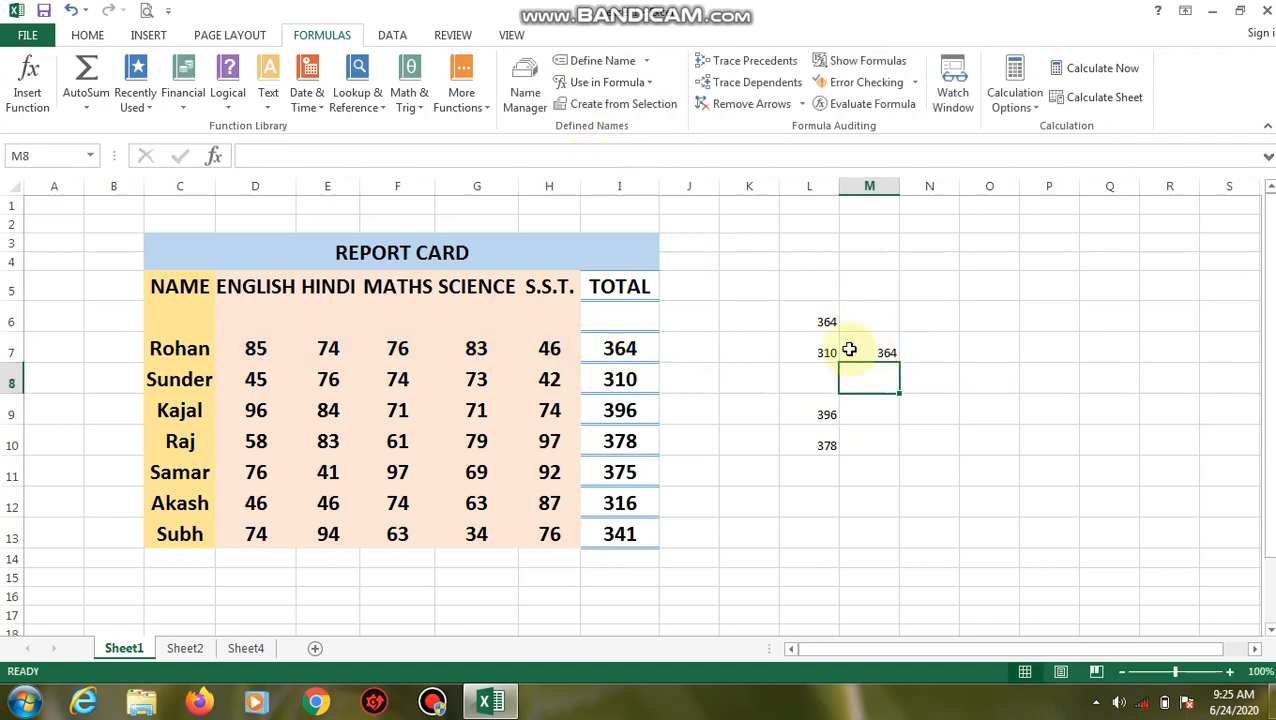
left_click(652, 84)
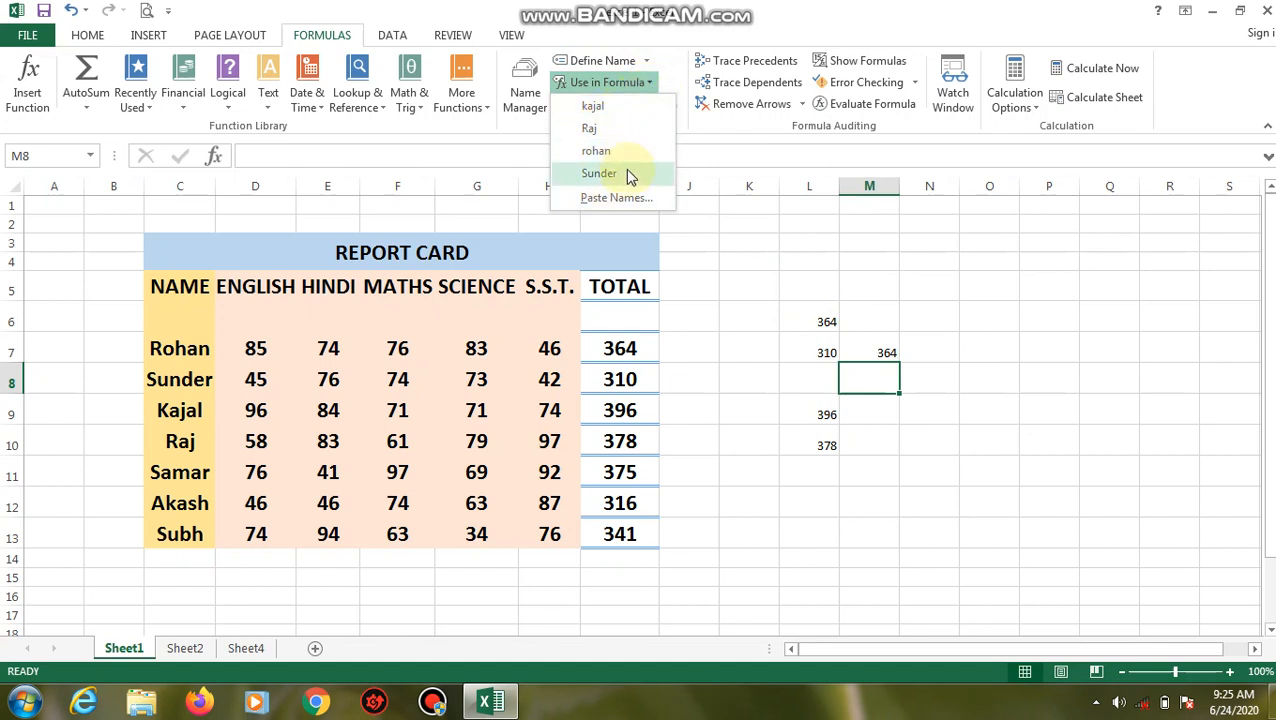
left_click(761, 472)
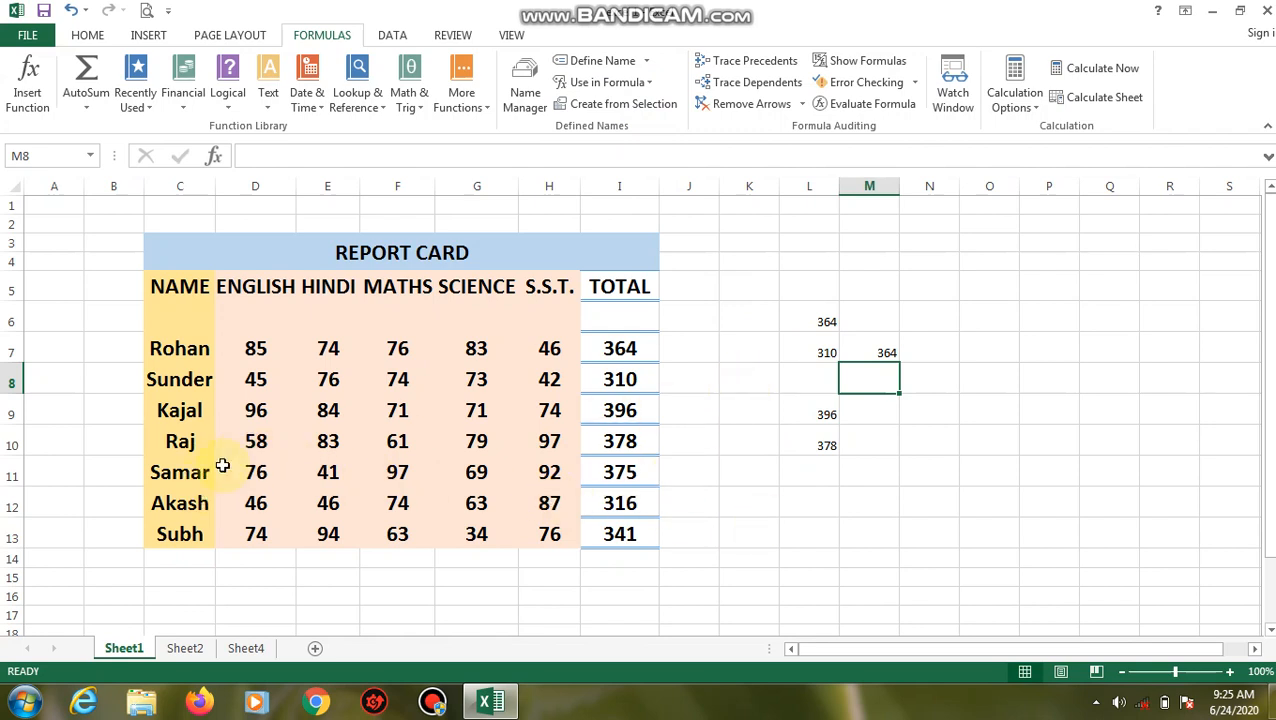
- Define a Workbook-scope name for C11:H11 using the student's name in row 11
left_click_drag(150, 468, 549, 468)
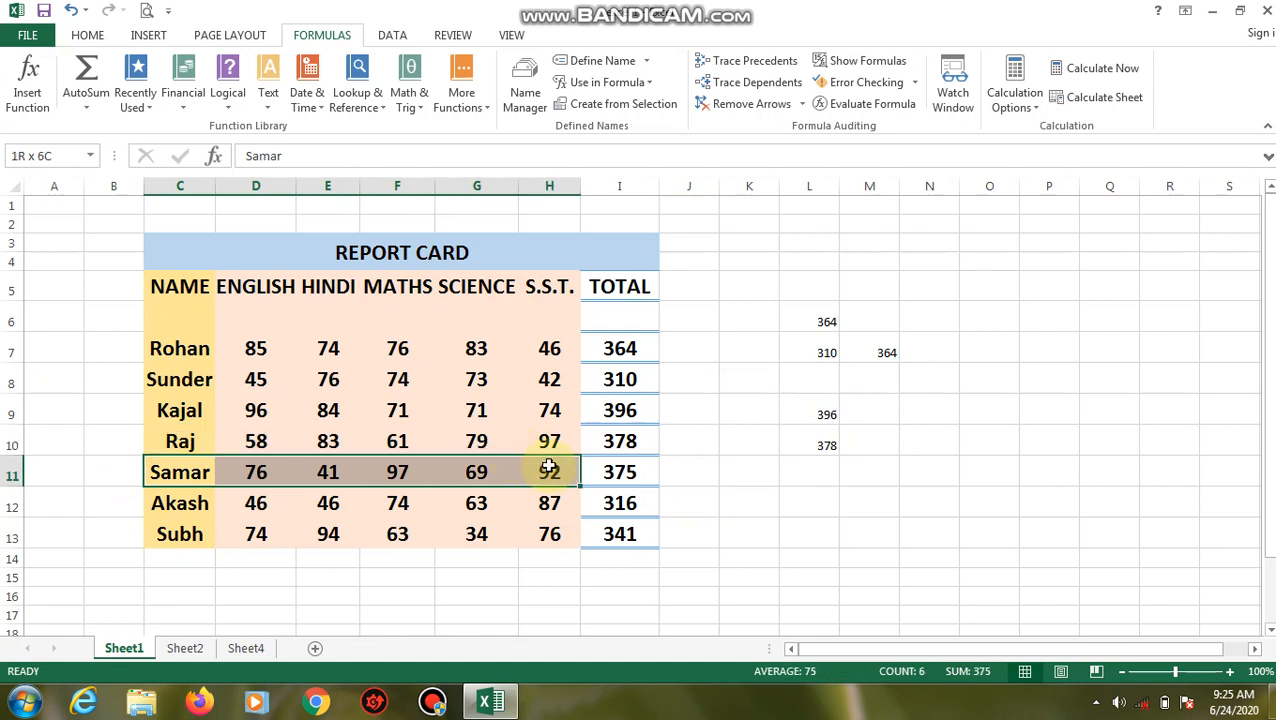
left_click(590, 60)
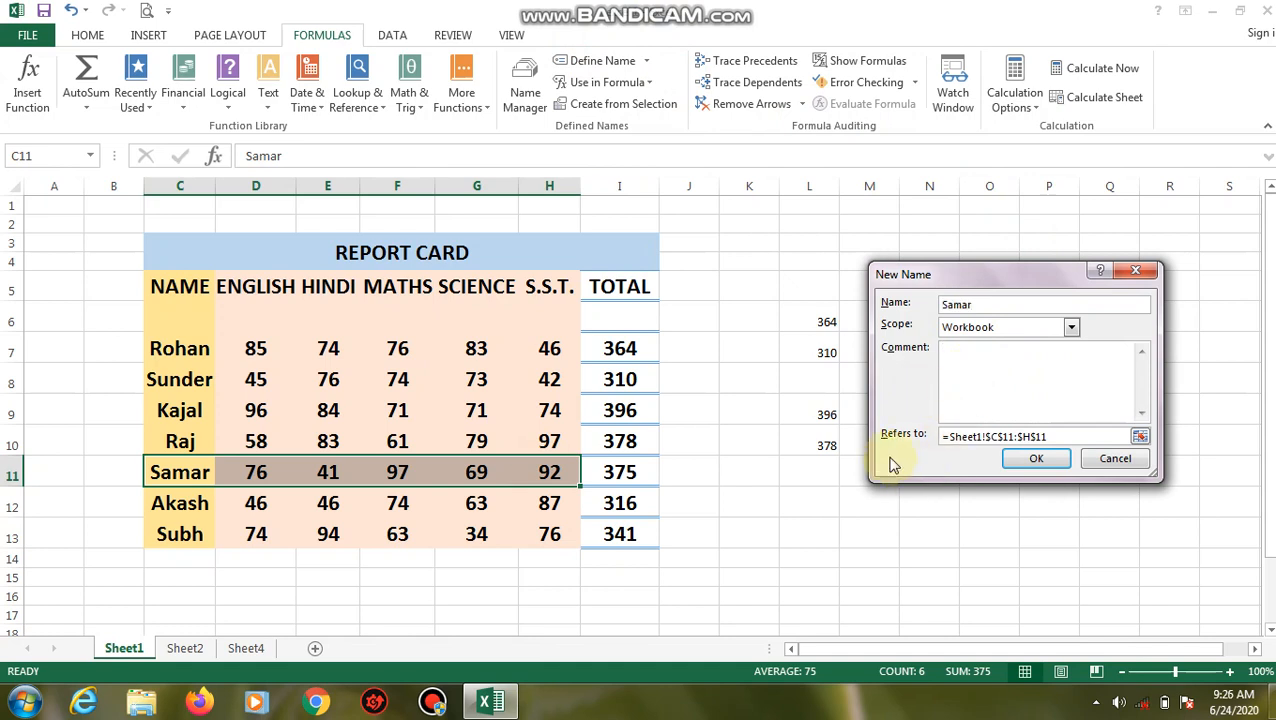
left_click(1036, 460)
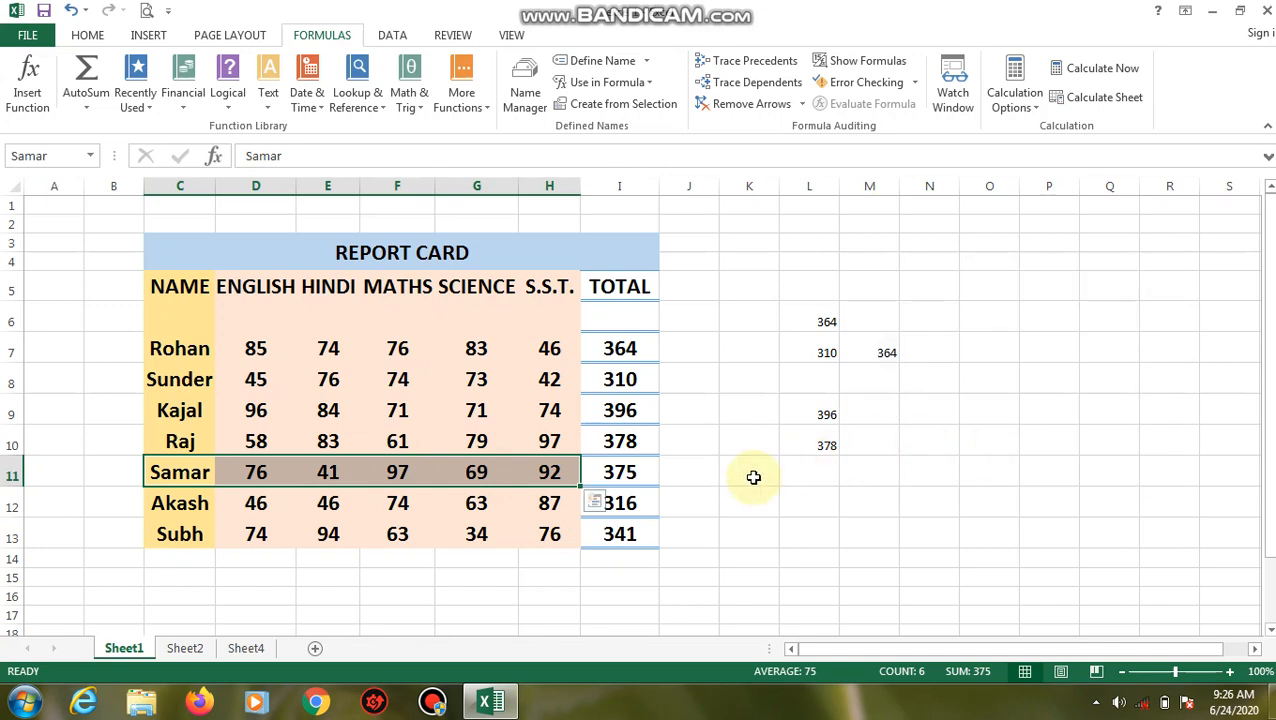
left_click(714, 477)
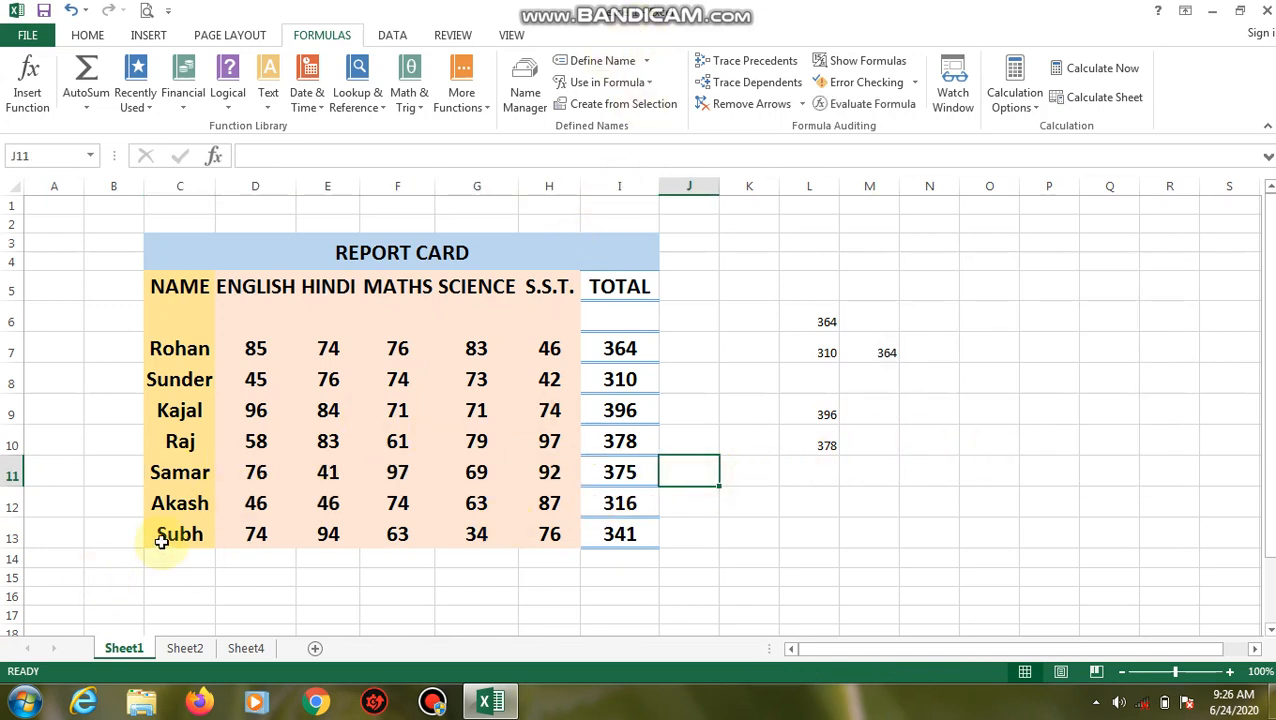
- Define a Workbook-scope name with the first name of the student in row 12, referring to Sheet1 range D12:H12
left_click(605, 60)
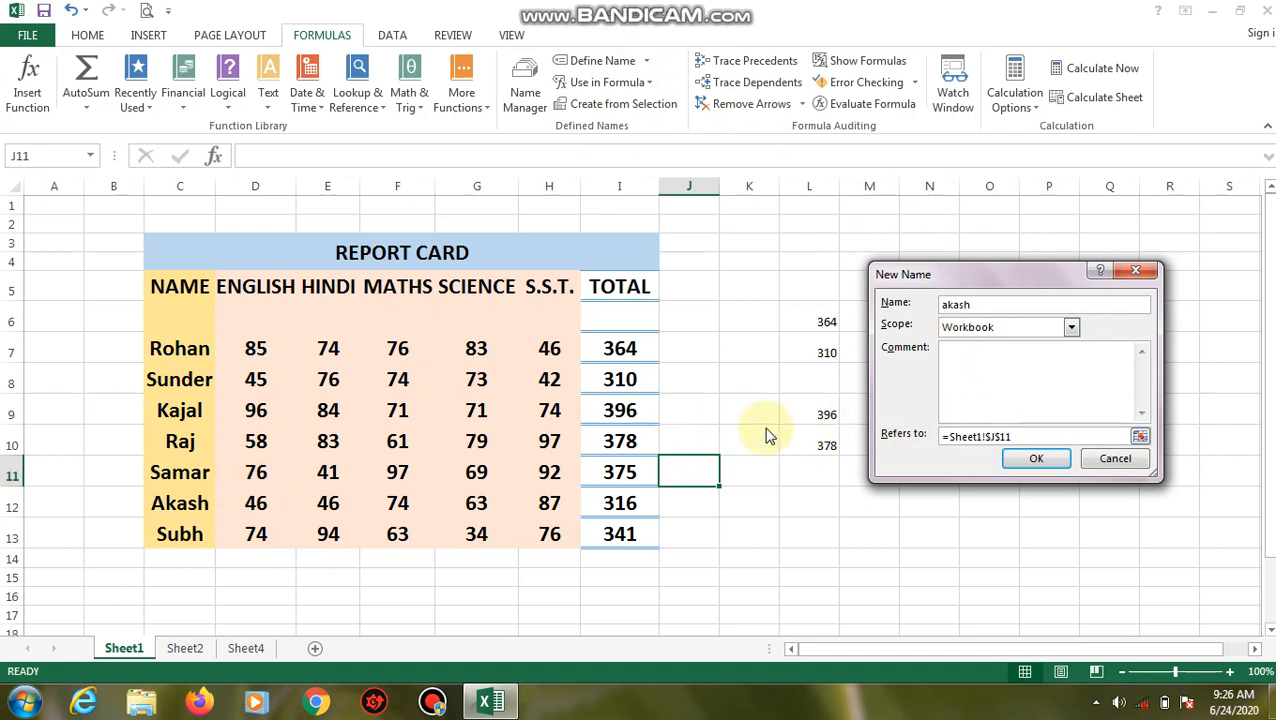
left_click(1015, 437)
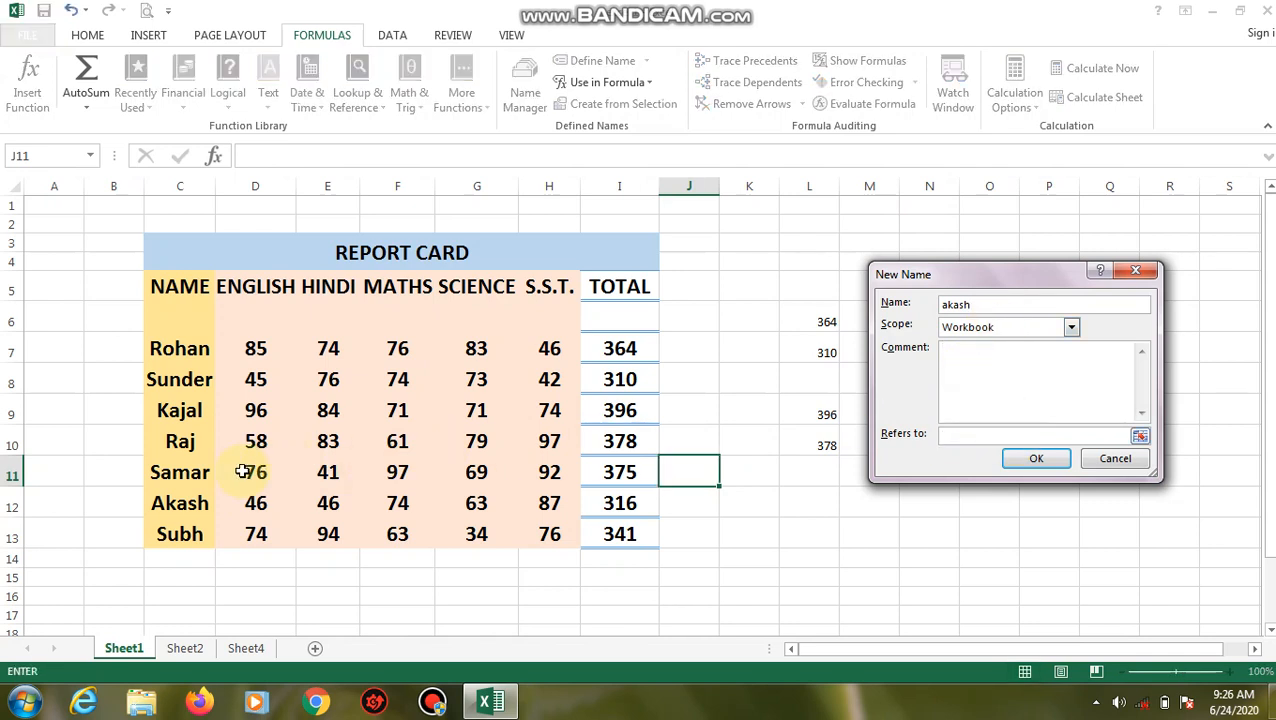
left_click_drag(242, 472, 469, 492)
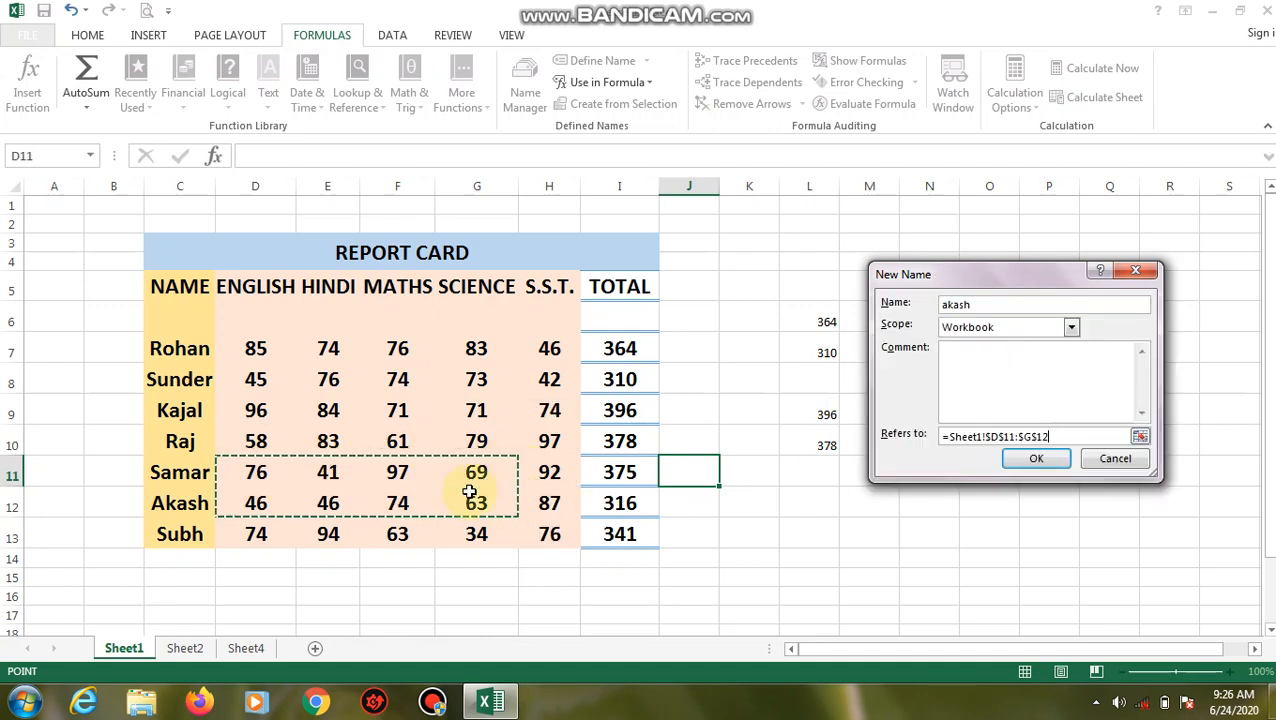
left_click(397, 495)
left_click_drag(245, 490, 541, 495)
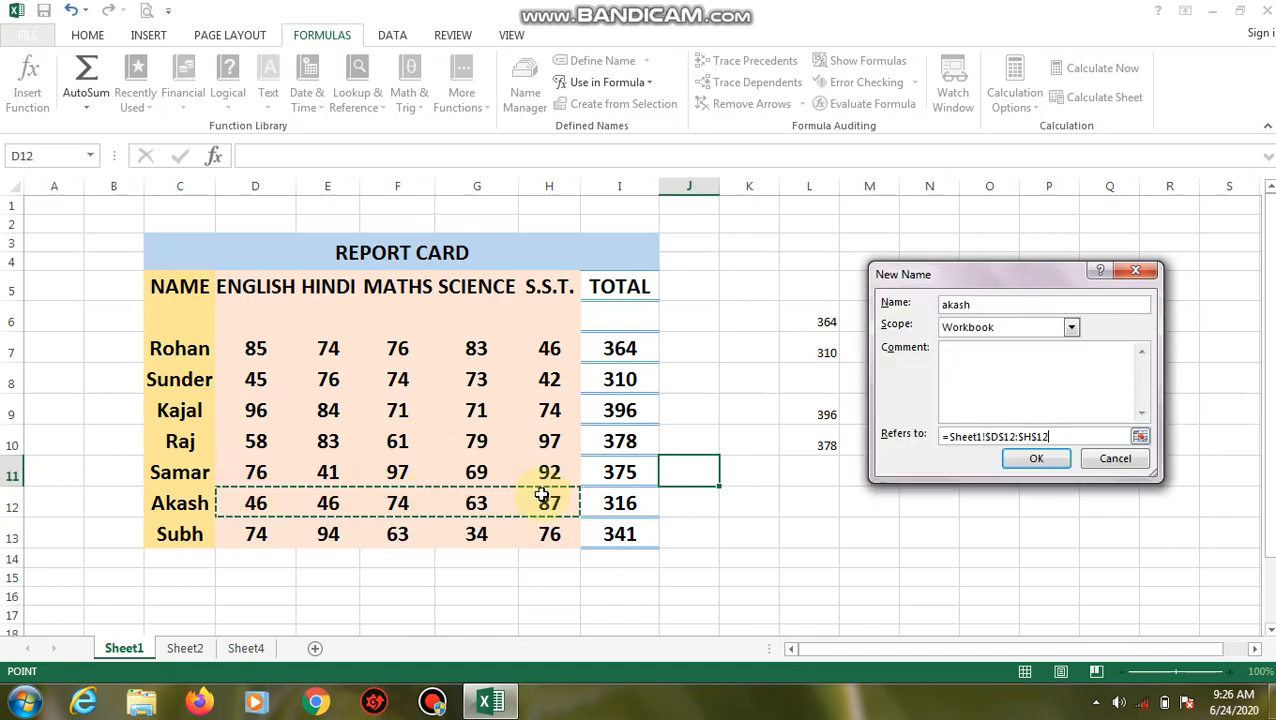
left_click(1038, 460)
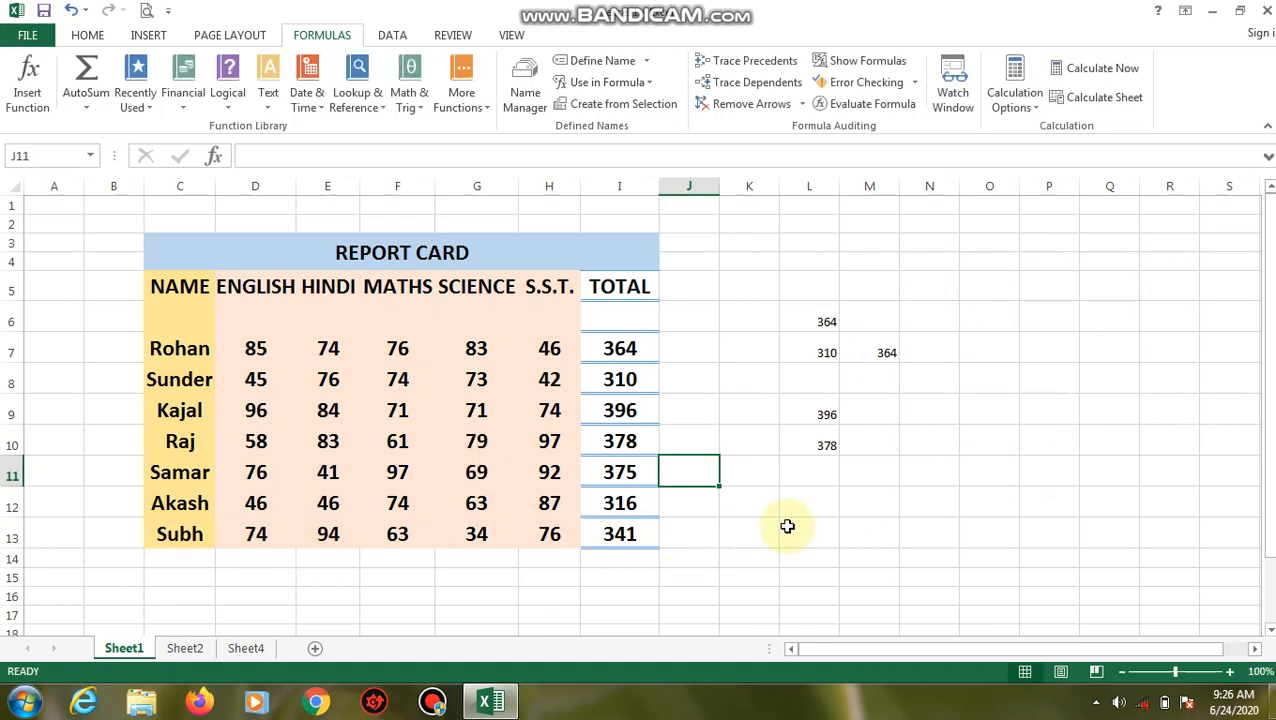
- Define a Workbook-scope name with the first name of the student in row 13, referring to Sheet1 range D13:H13
left_click(604, 60)
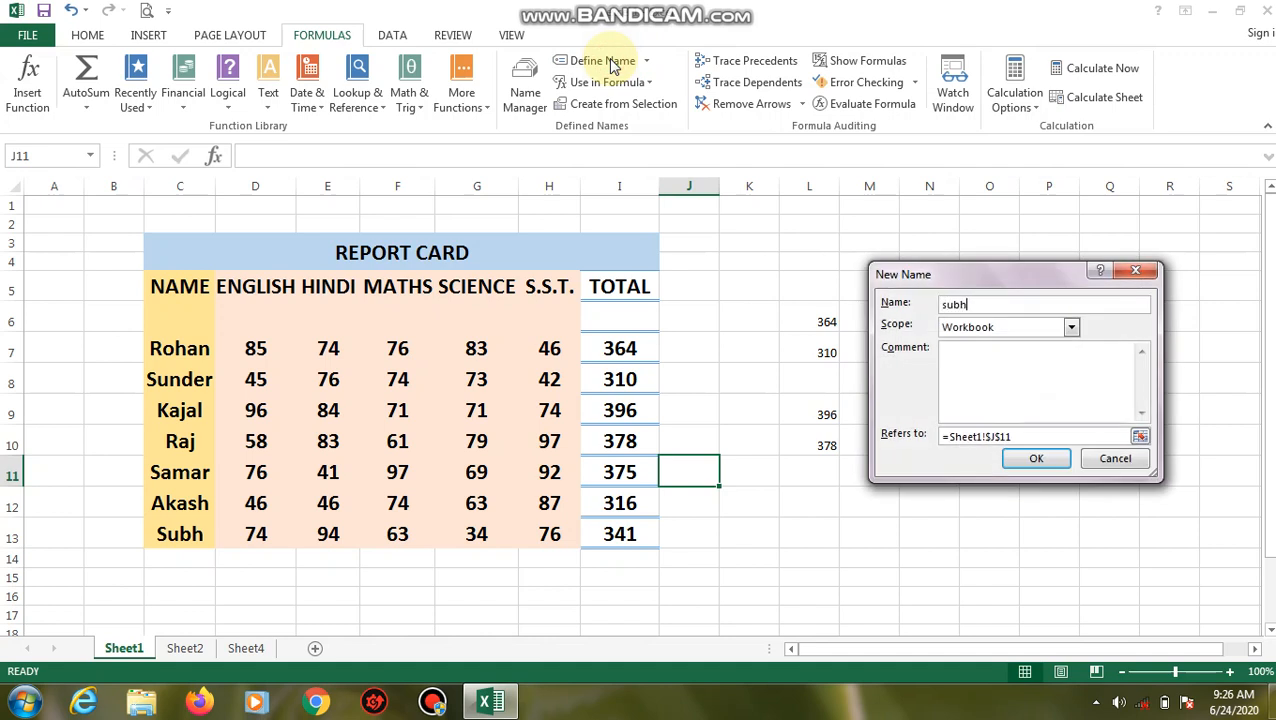
left_click(1006, 437)
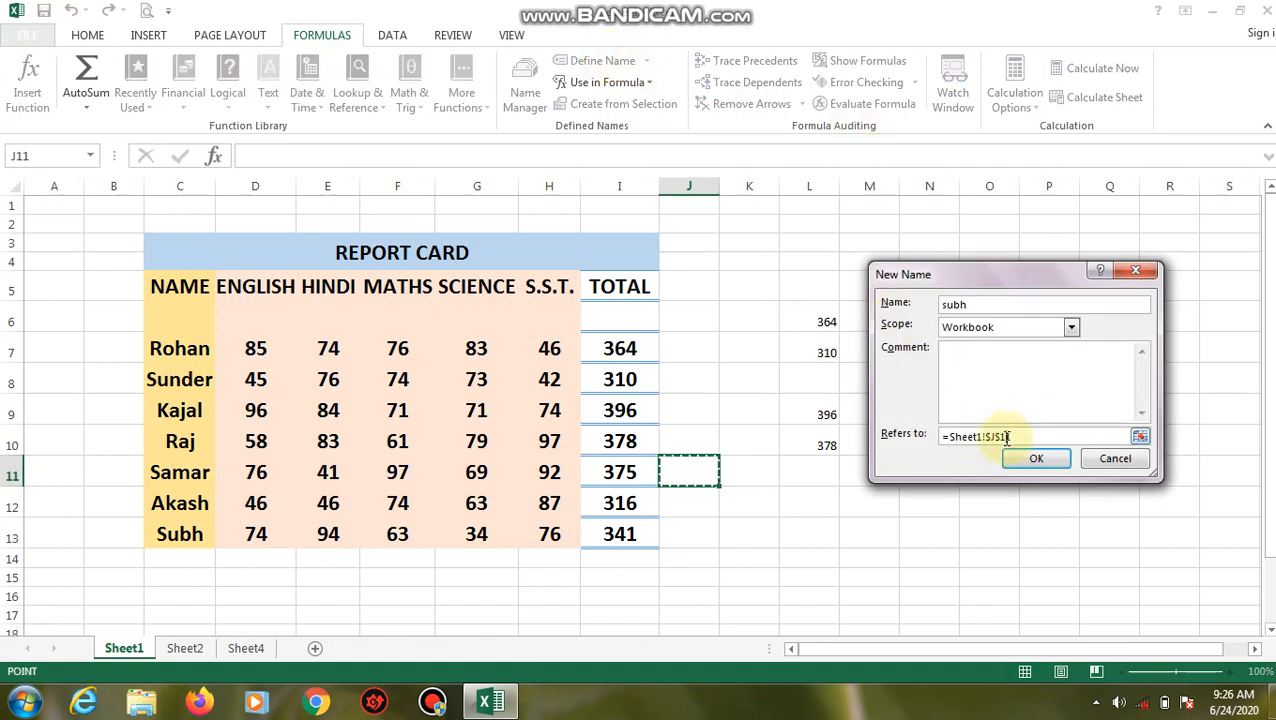
key("Right")
left_click(1006, 438)
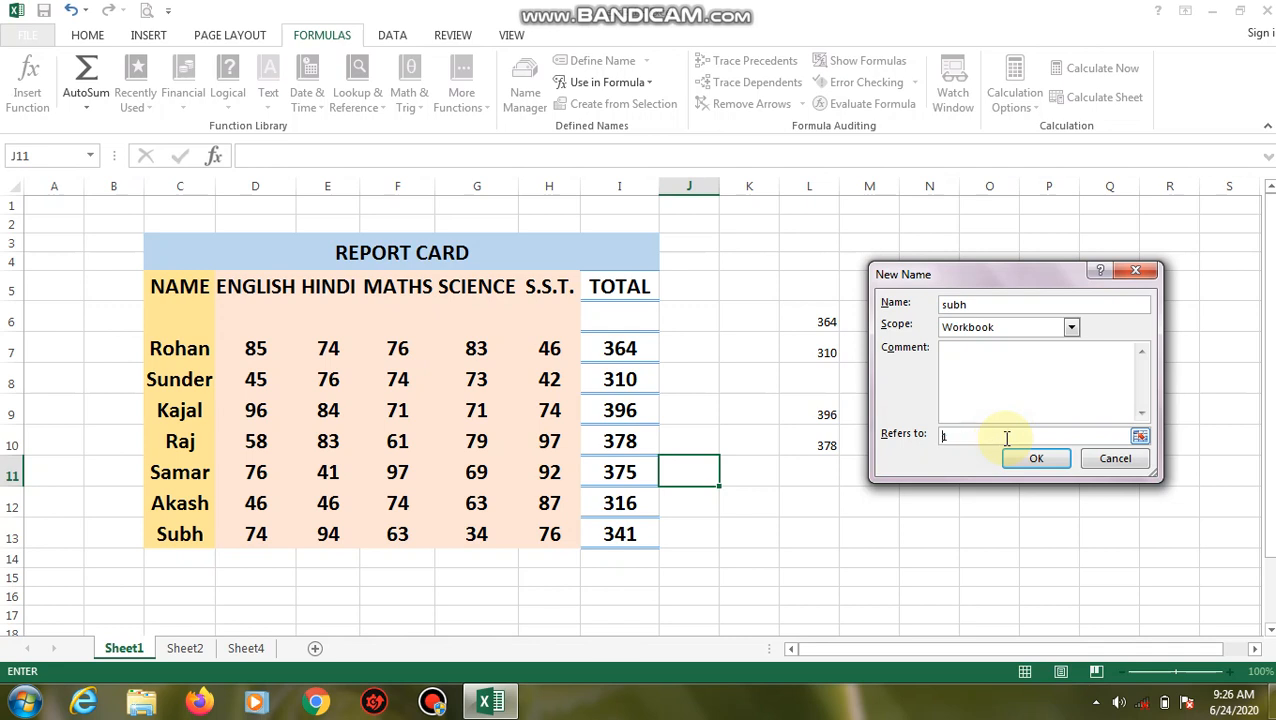
key("Right")
left_click(1007, 438)
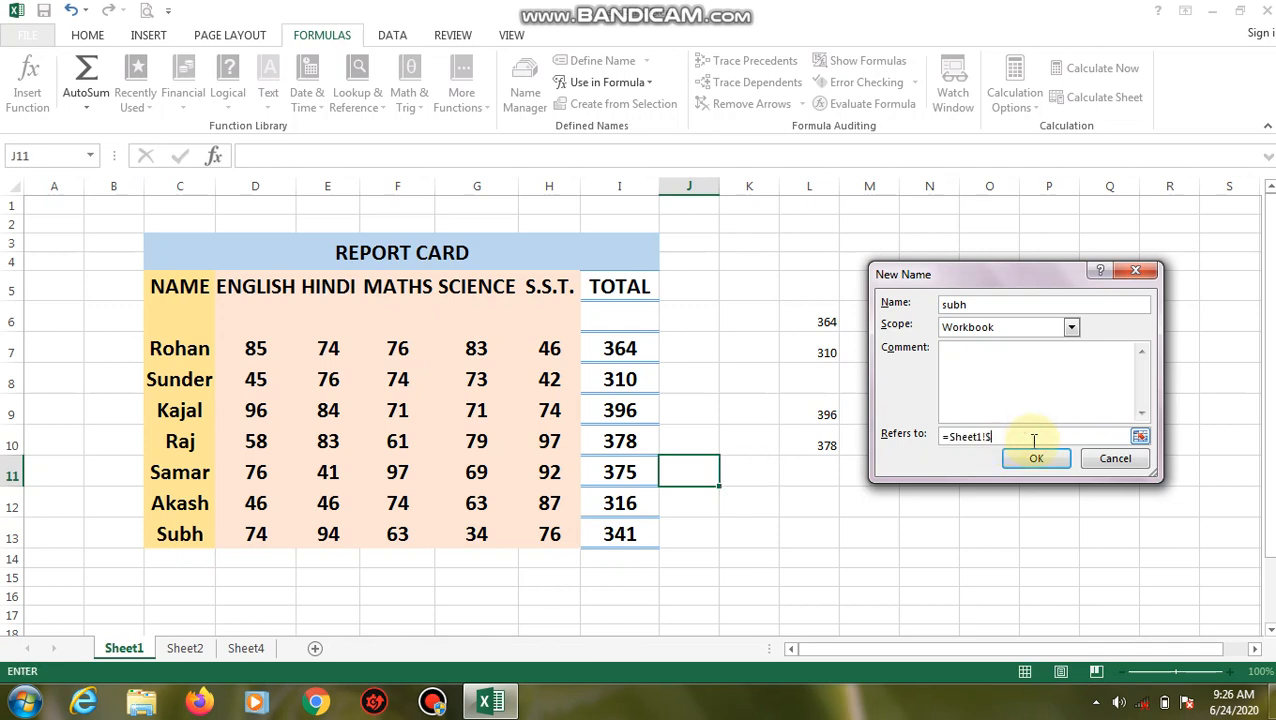
left_click(257, 534)
left_click_drag(259, 534, 545, 533)
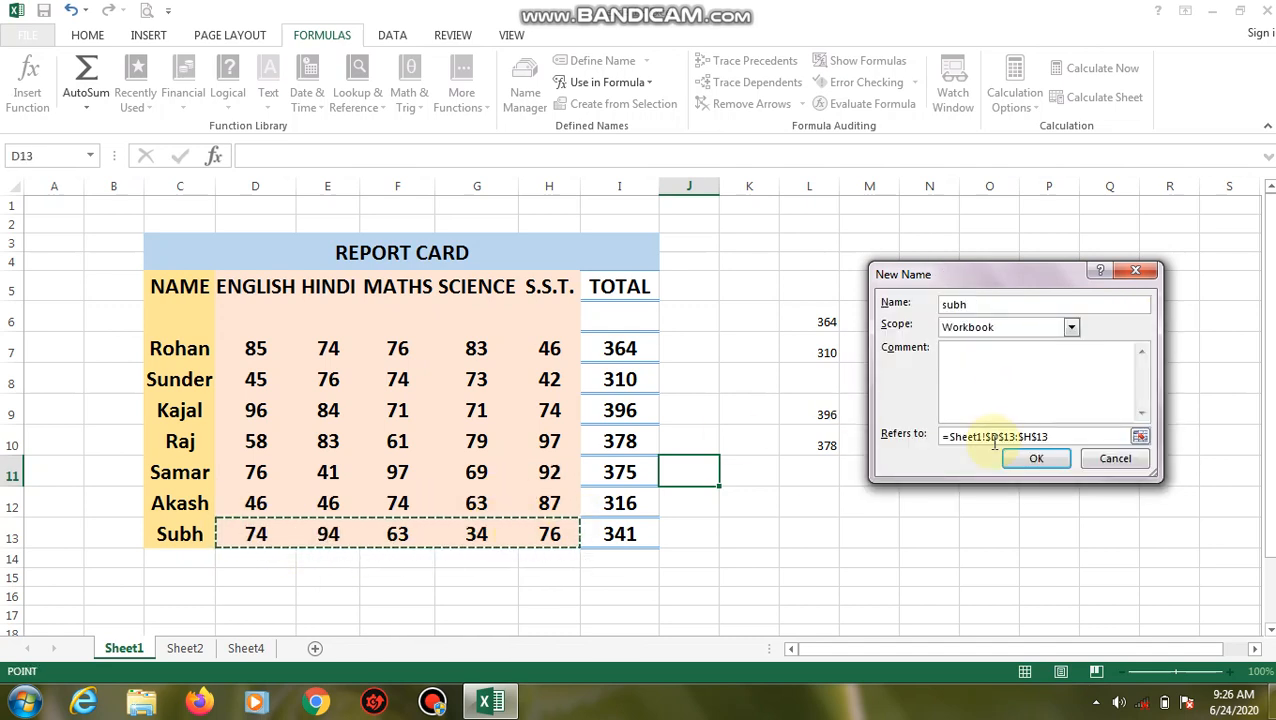
left_click(1027, 459)
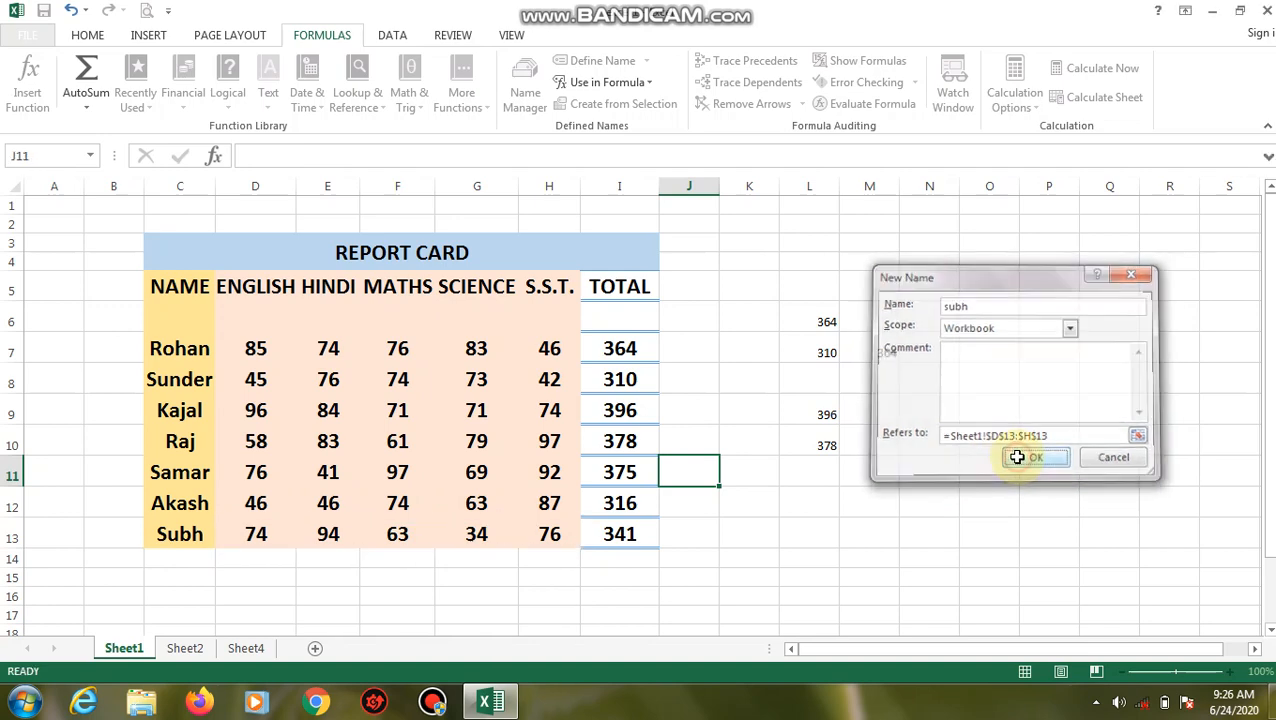
- Enter a SUM formula in cell L11 that adds the named range of the student in row 11
left_click(815, 477)
type("=")
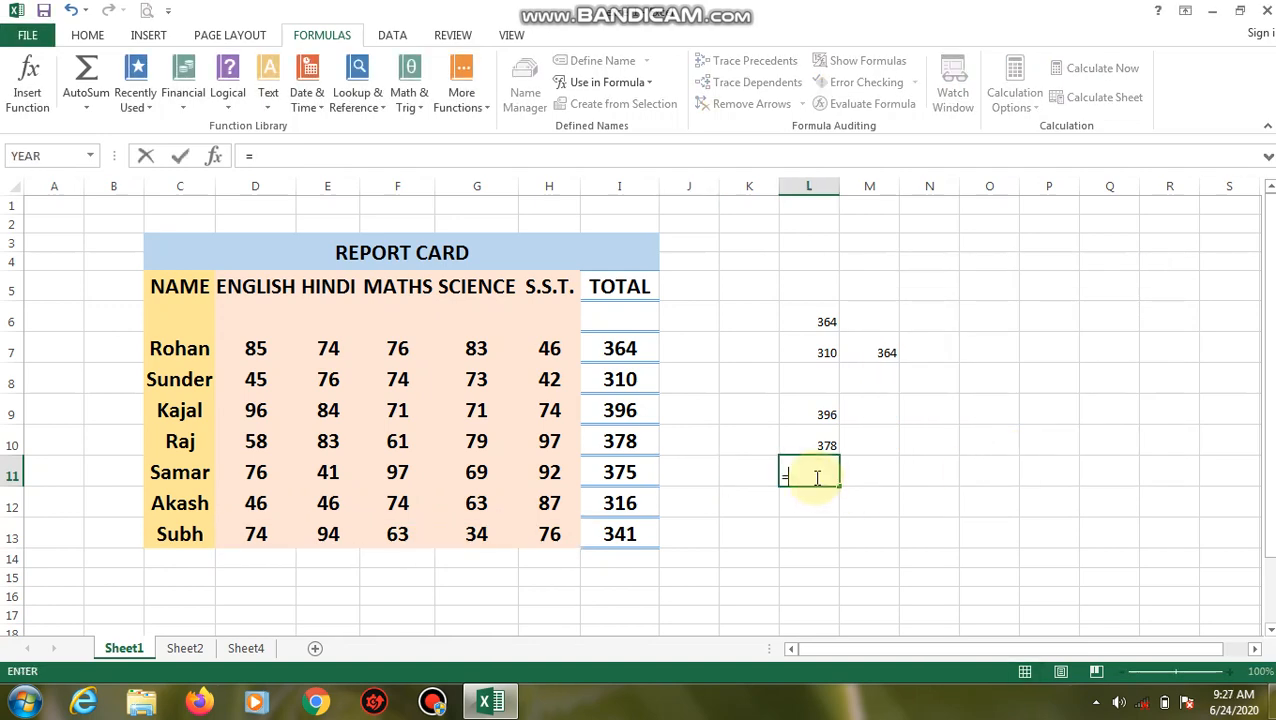
type("sum(")
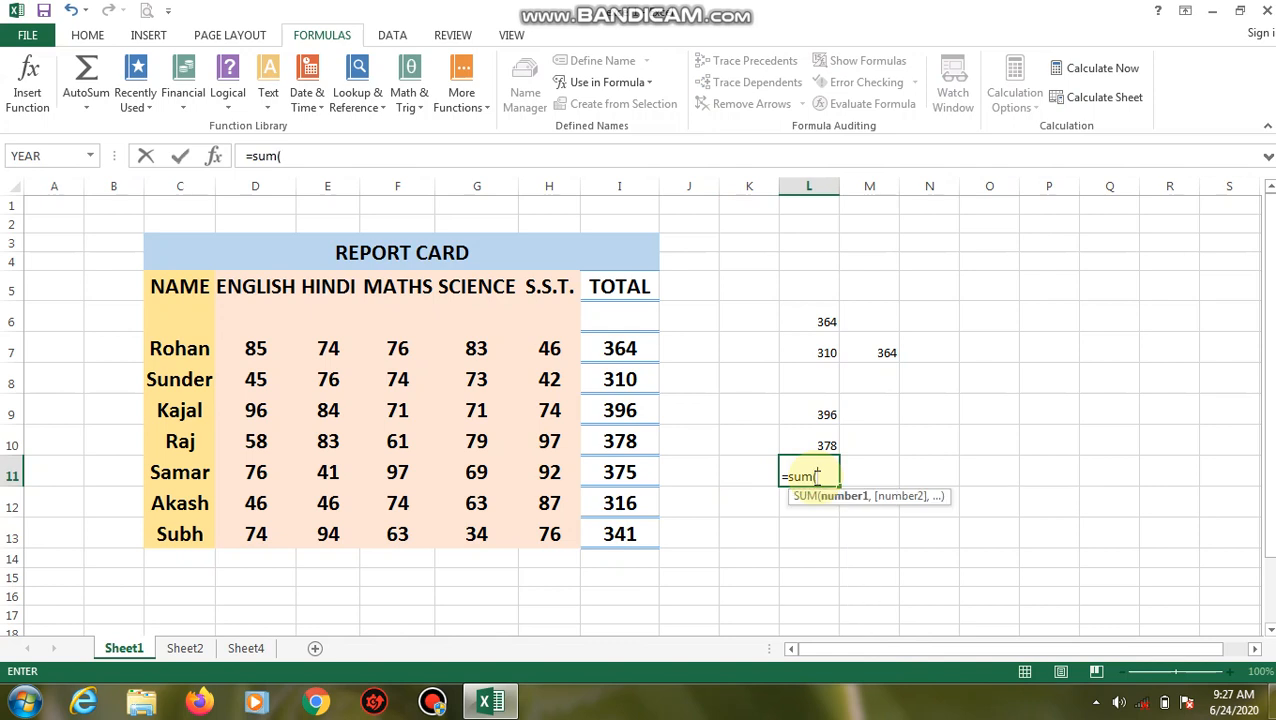
type("sa")
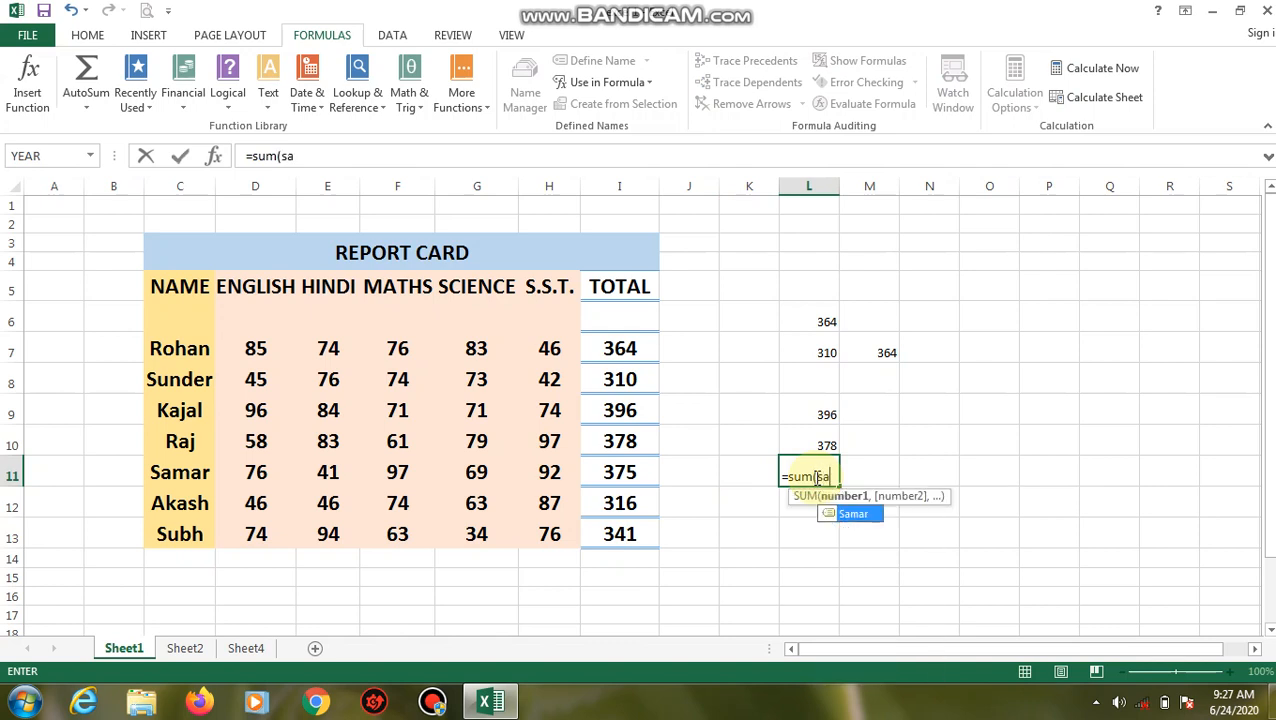
key("Tab")
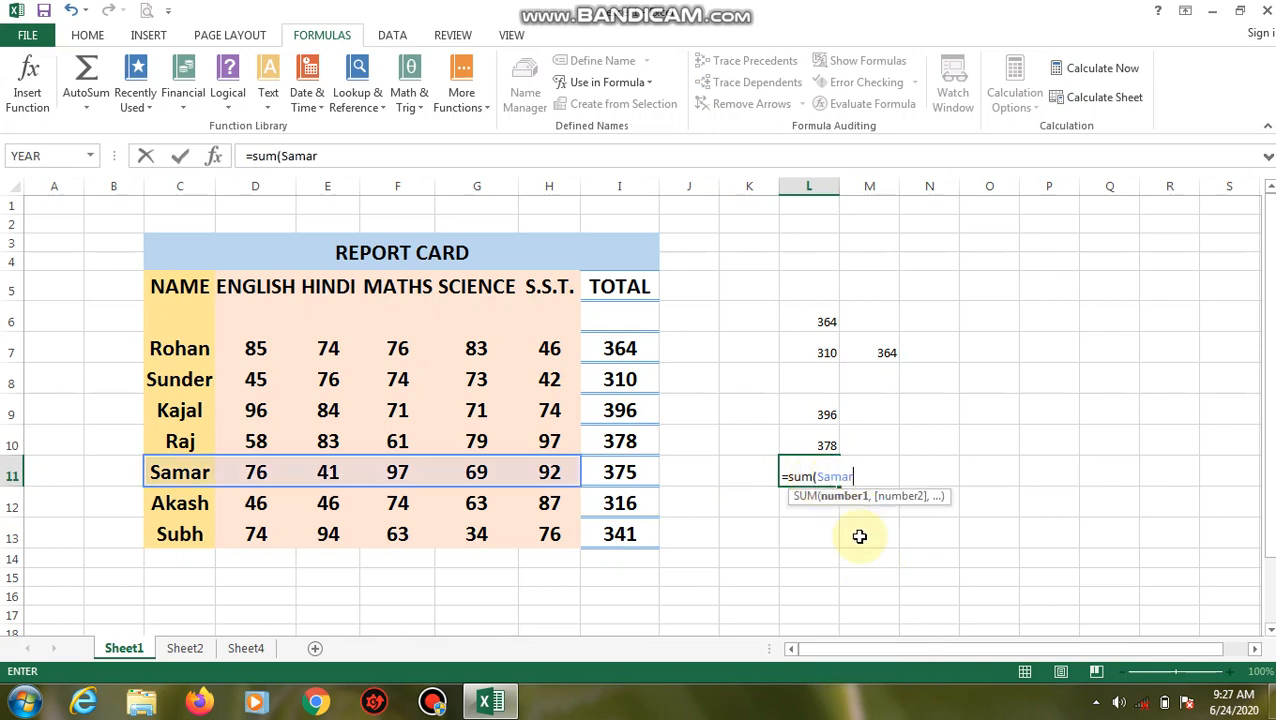
type(")")
key("Return")
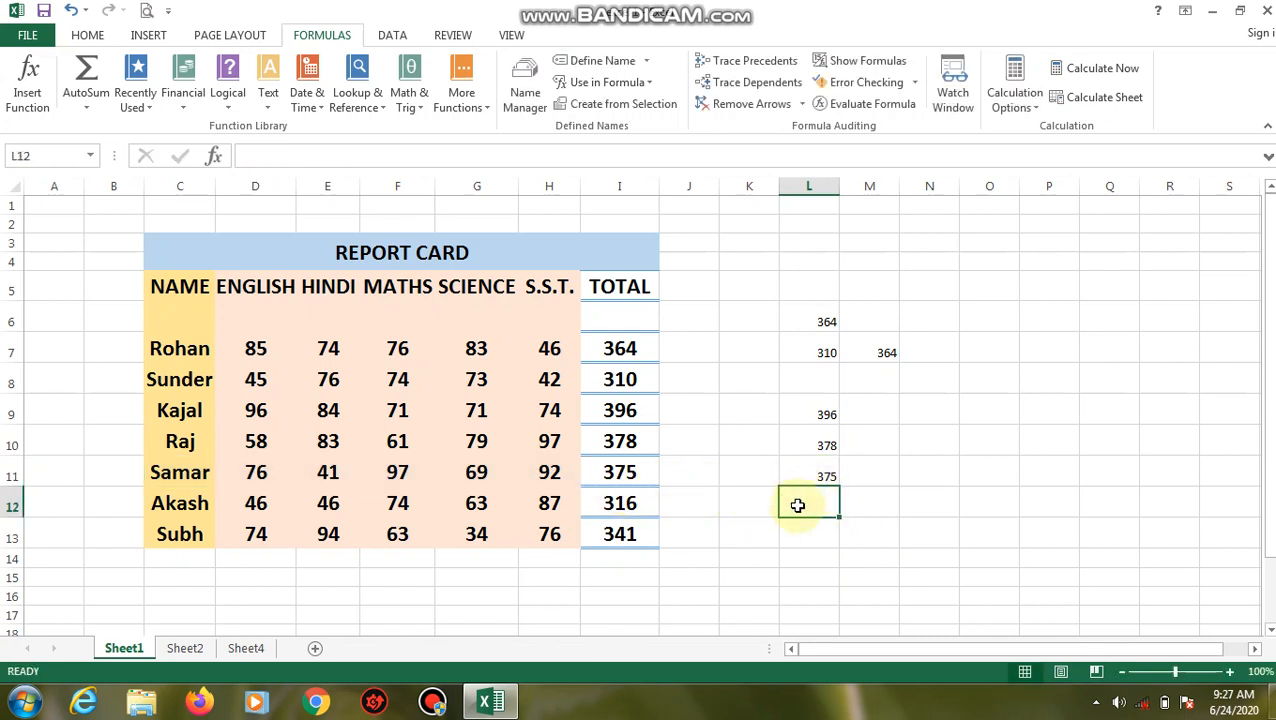
- Enter a SUM formula in cell L12 that adds the named range of the student in row 12
type("=sum(")
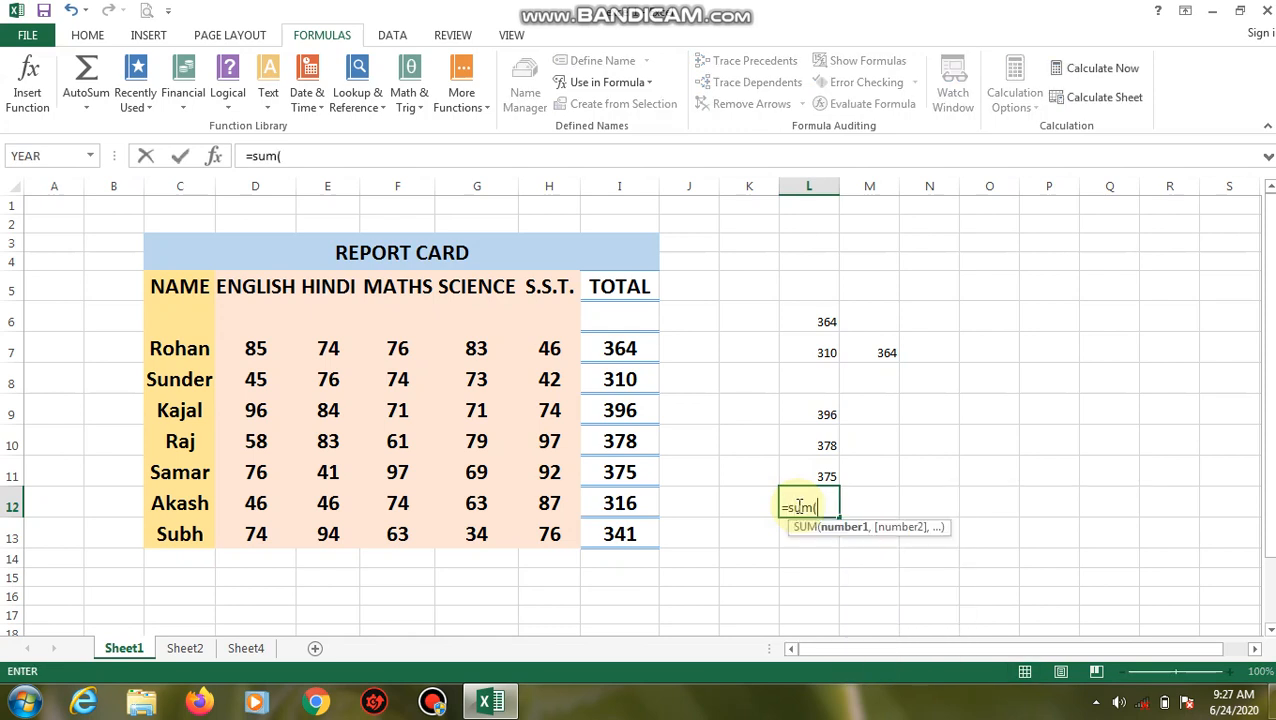
type("akash")
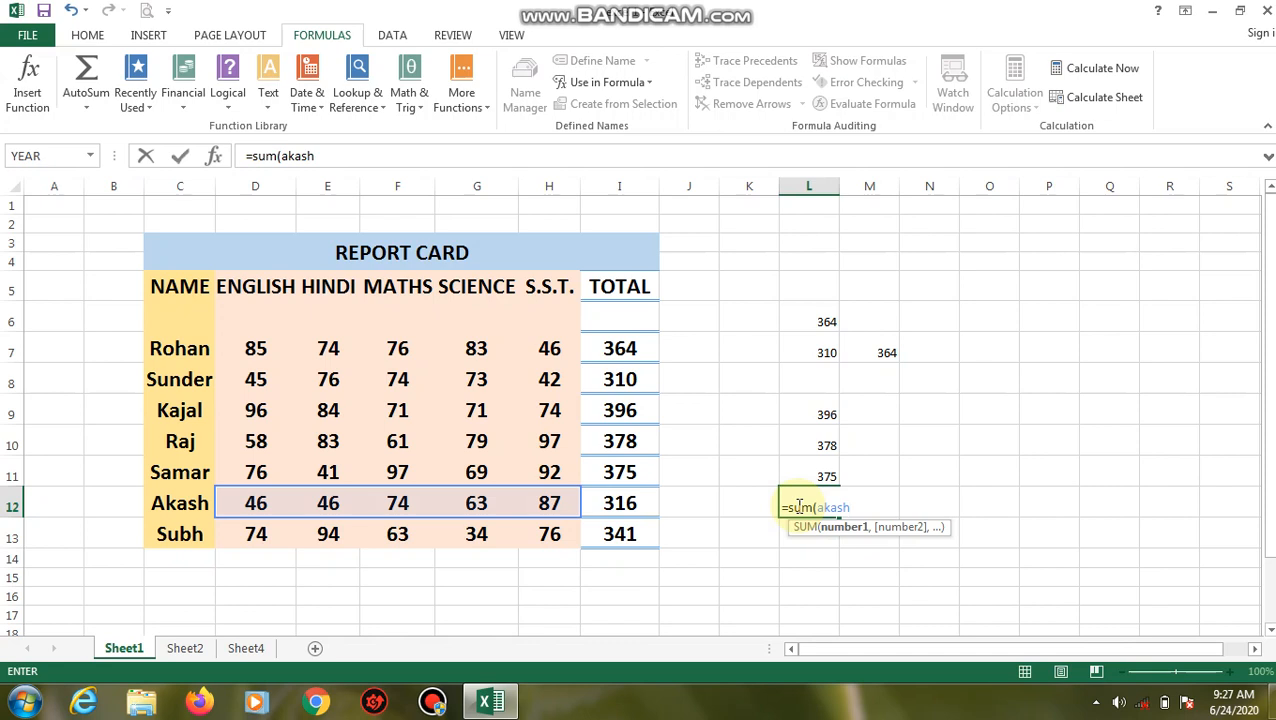
key("Return")
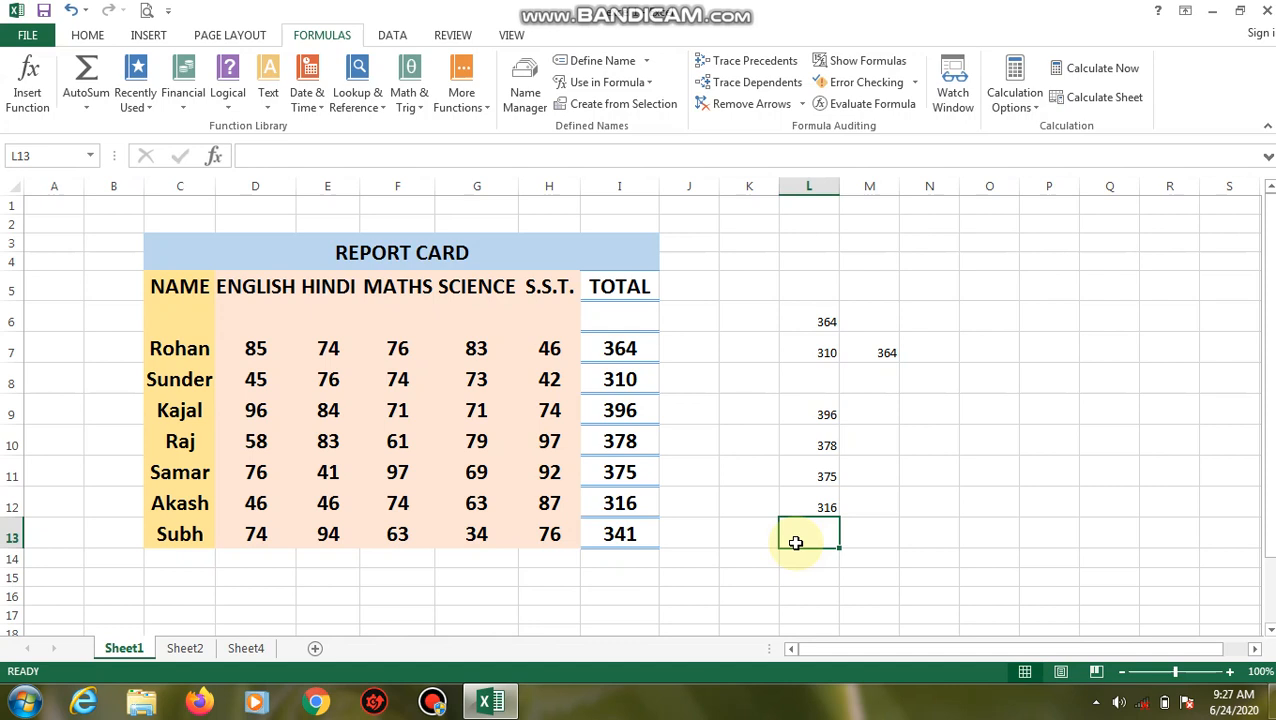
- Enter a SUM formula in cell L13, inserting the defined name of the student in row 13 as its argument
type("=sum")
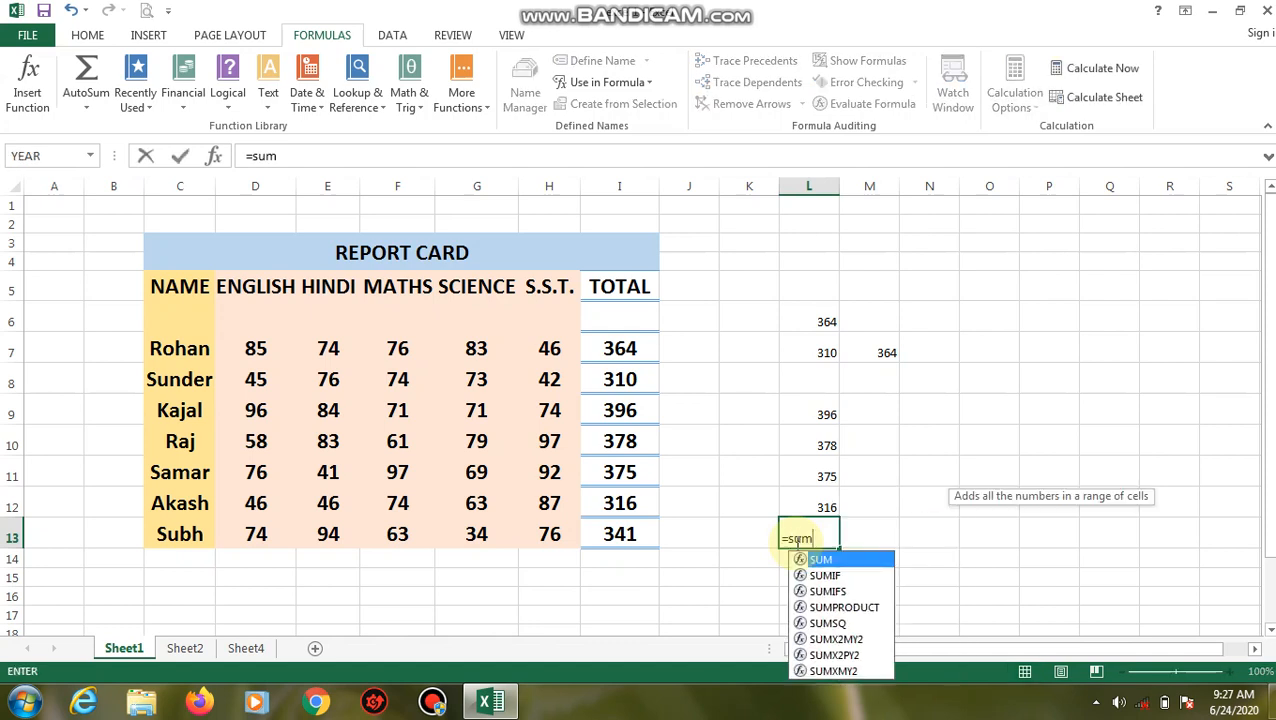
type("(")
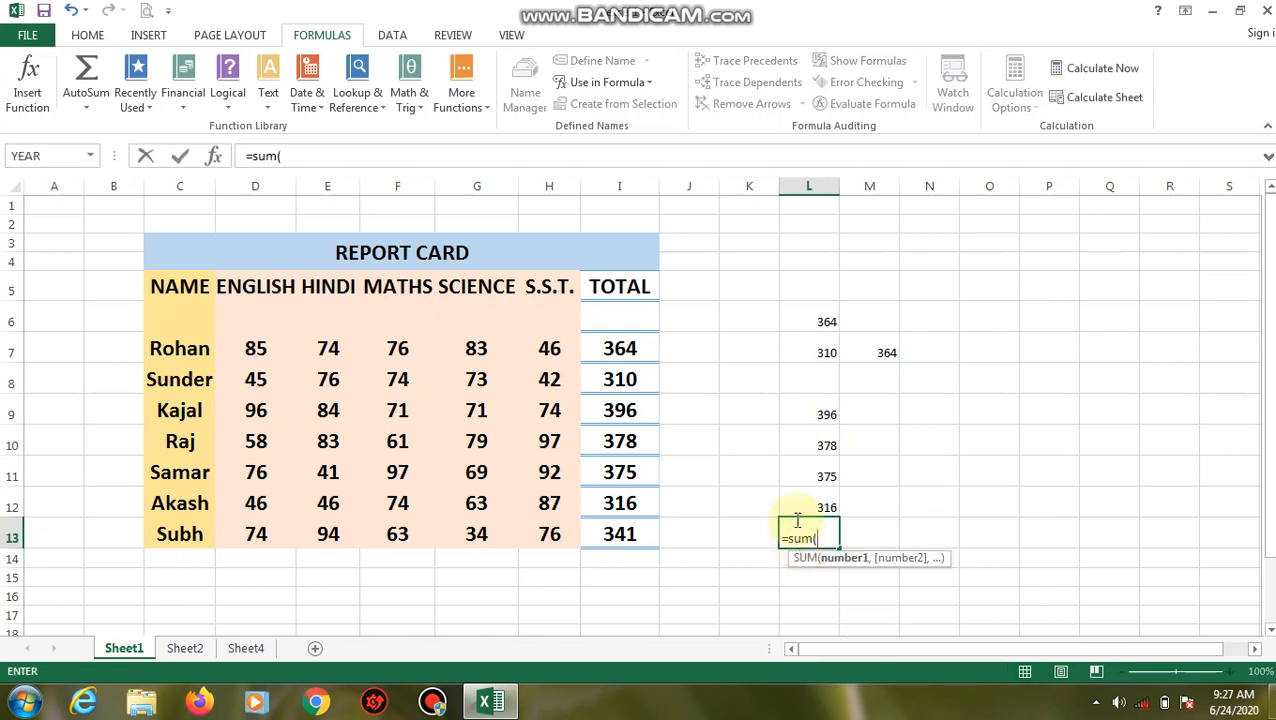
left_click(645, 83)
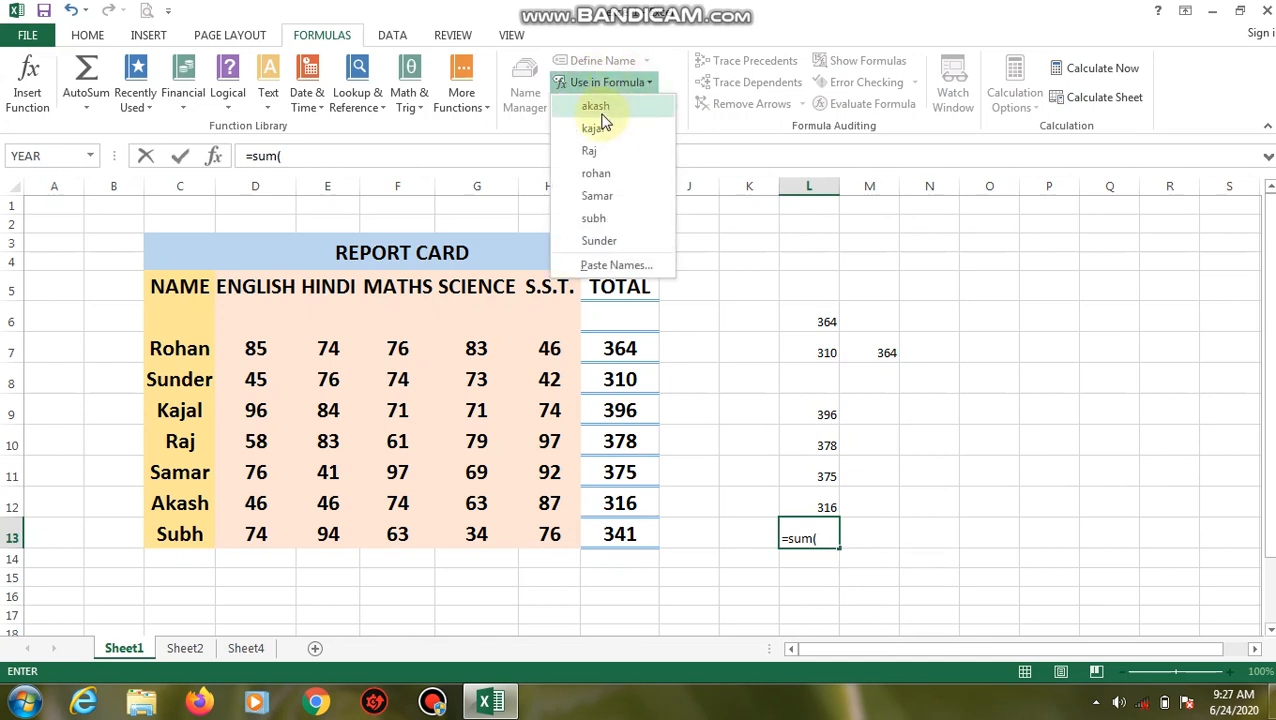
left_click(607, 224)
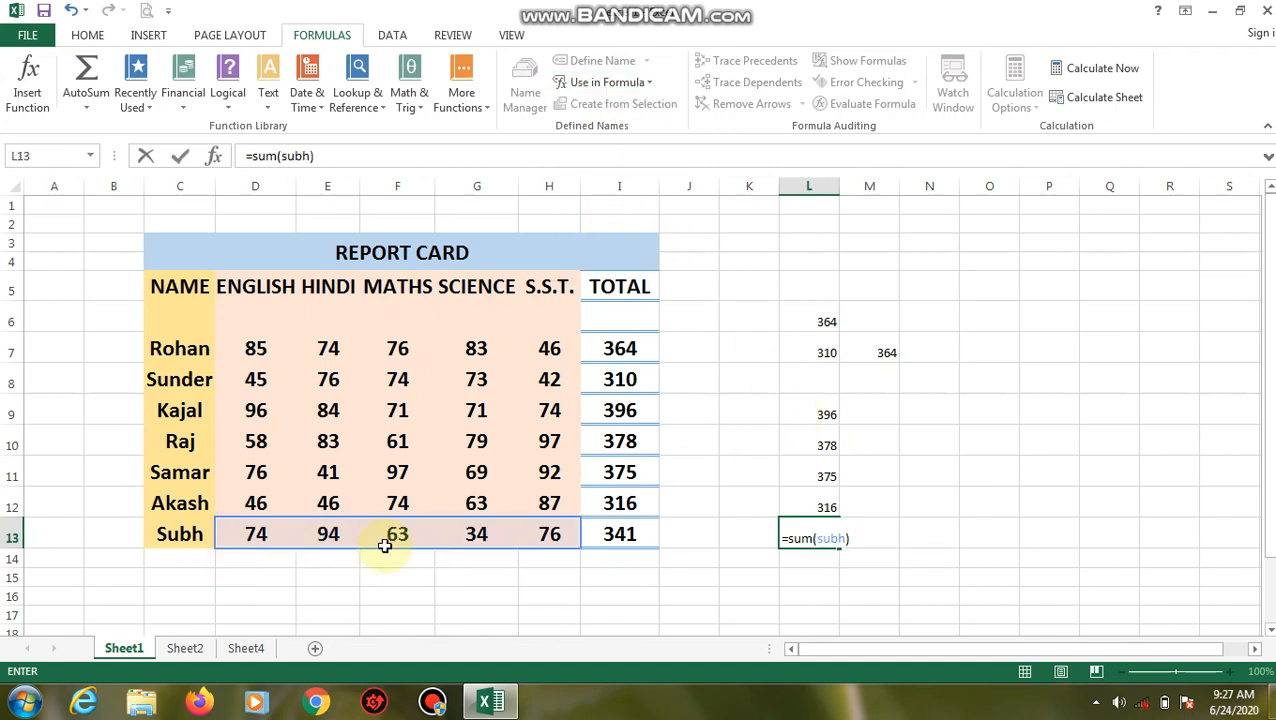
key("Return")
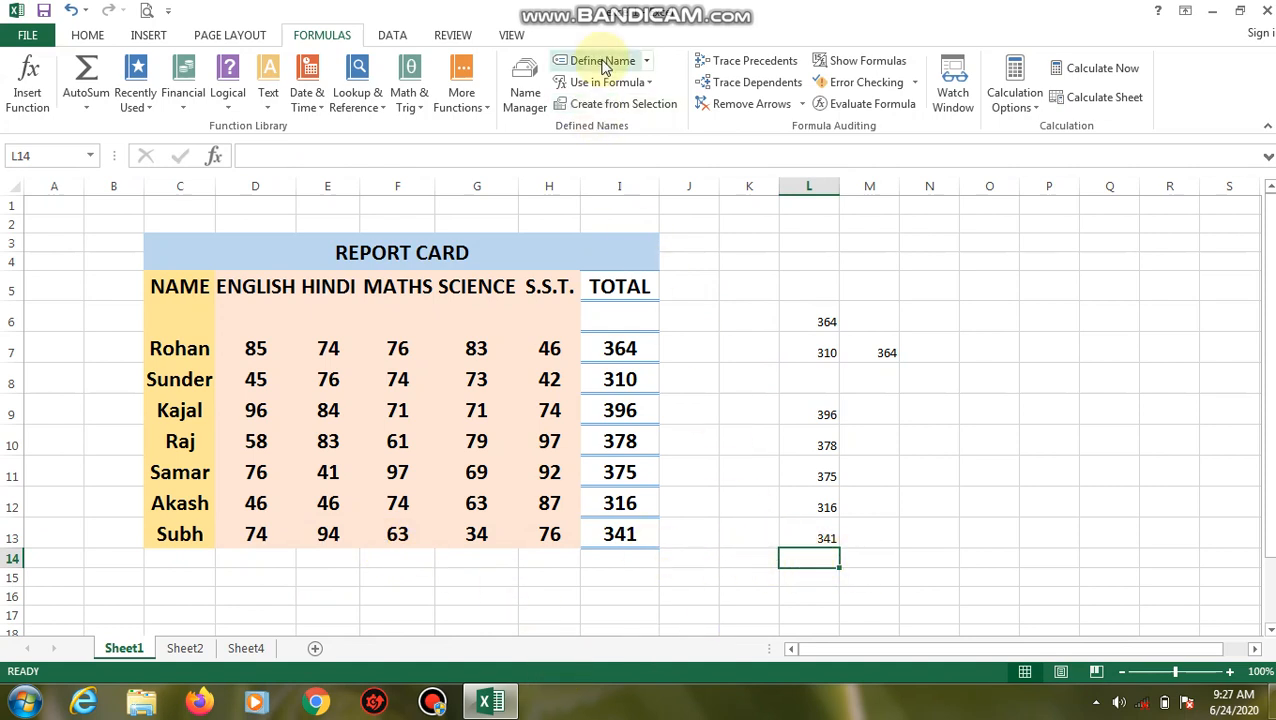
- Examine the Create Names from Selection options and the Name Manager's list, Edit Name and New Name forms without changing anything
left_click(605, 104)
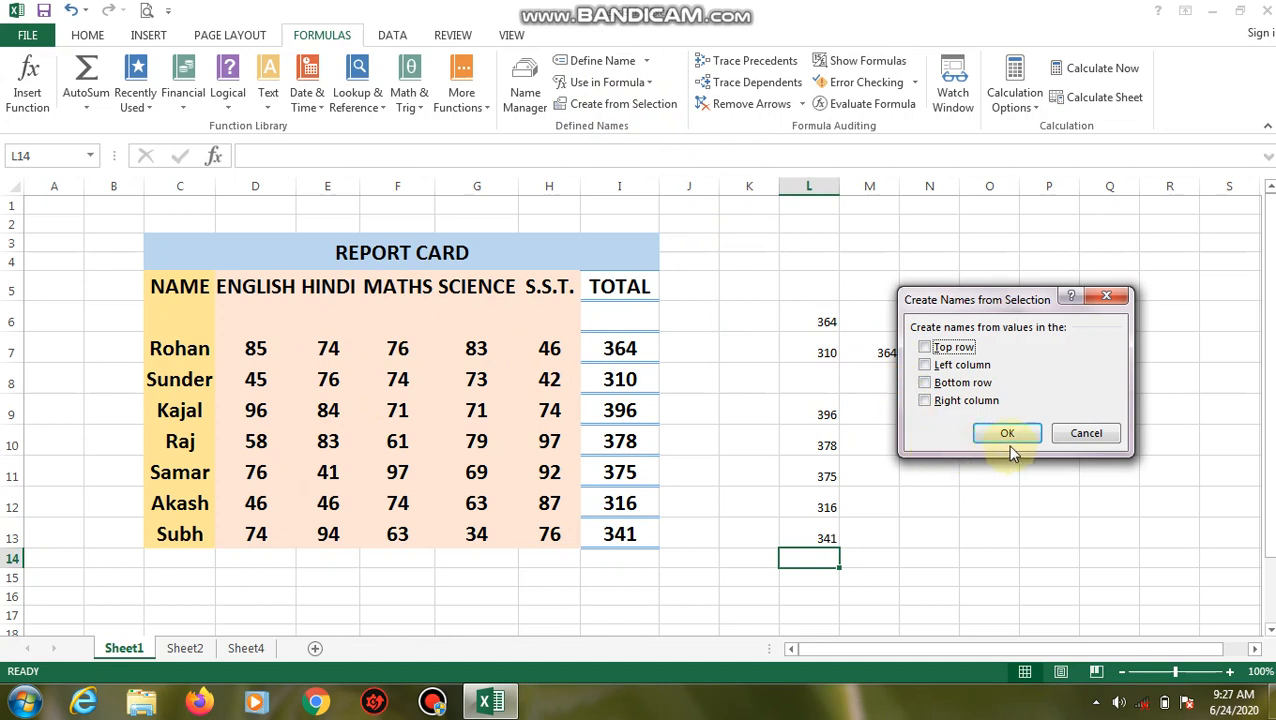
left_click(1077, 438)
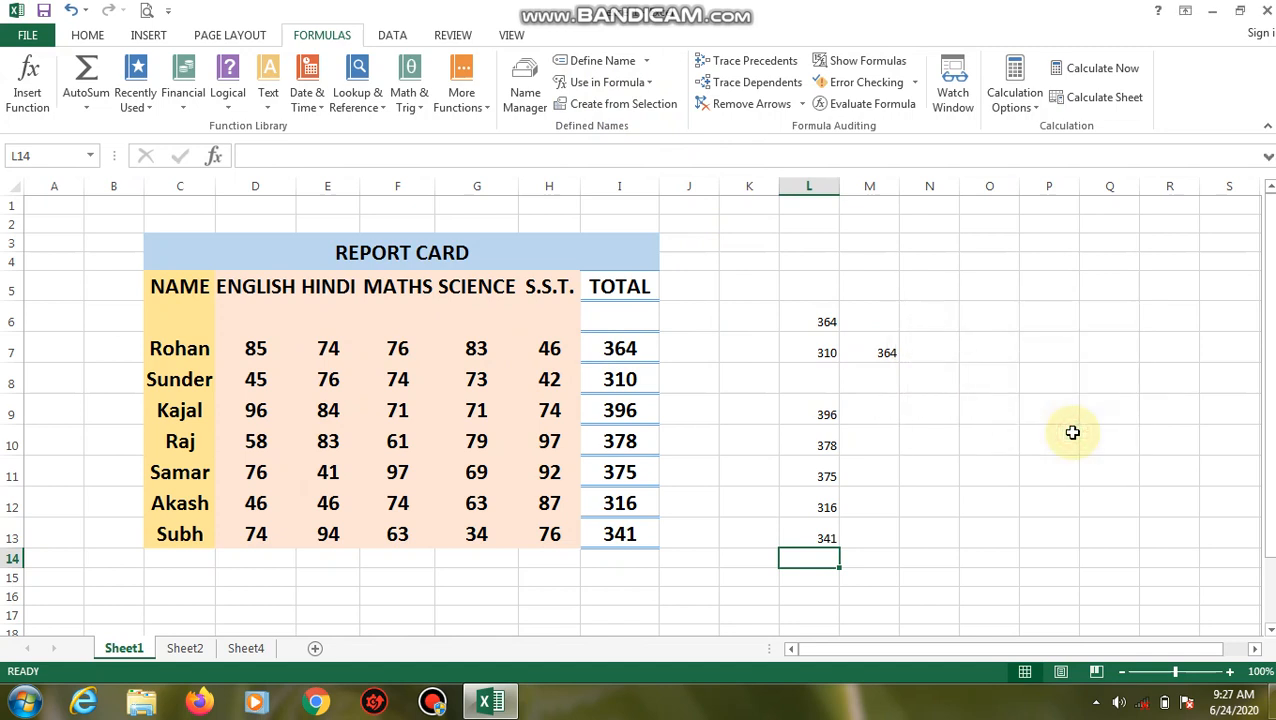
left_click(526, 100)
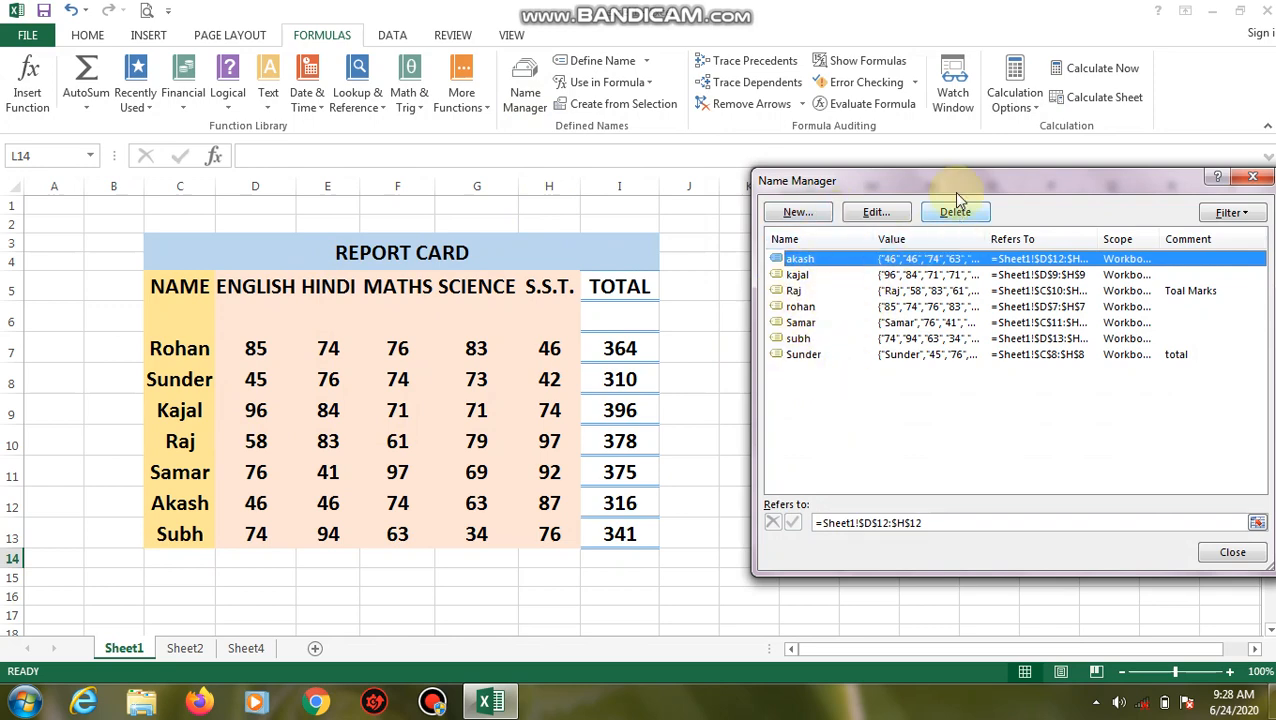
left_click_drag(980, 183, 881, 177)
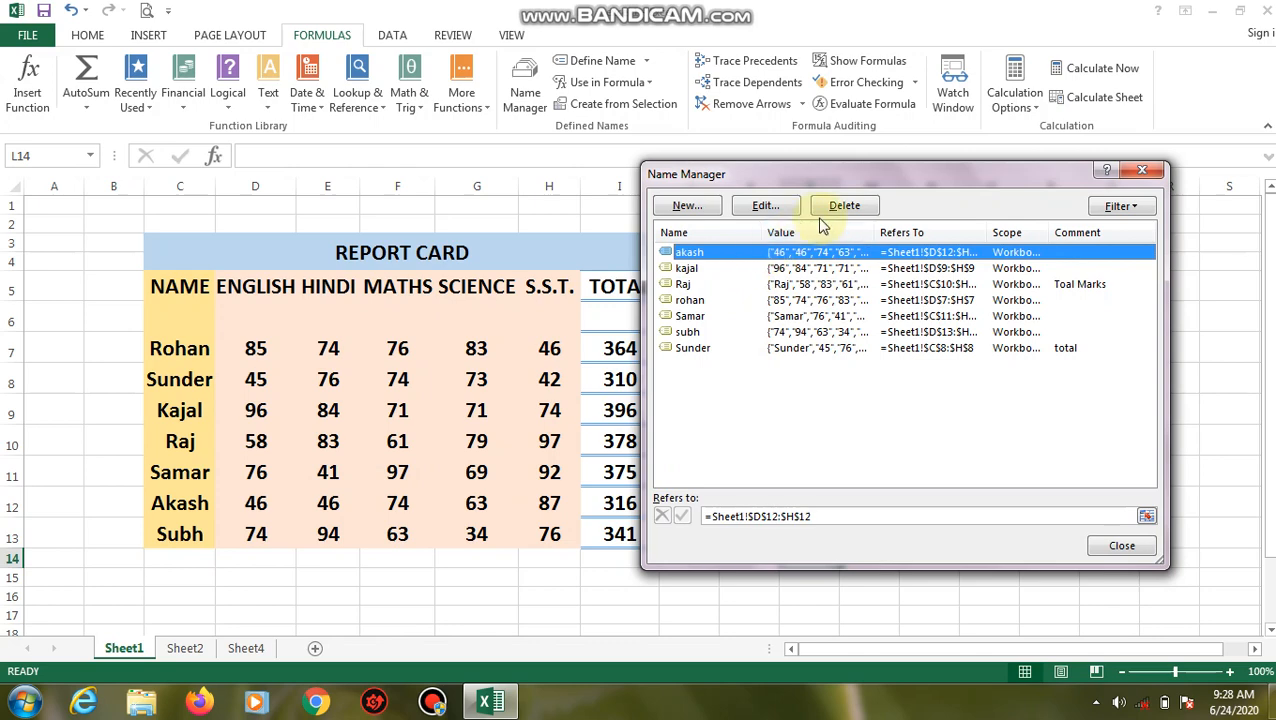
left_click(763, 210)
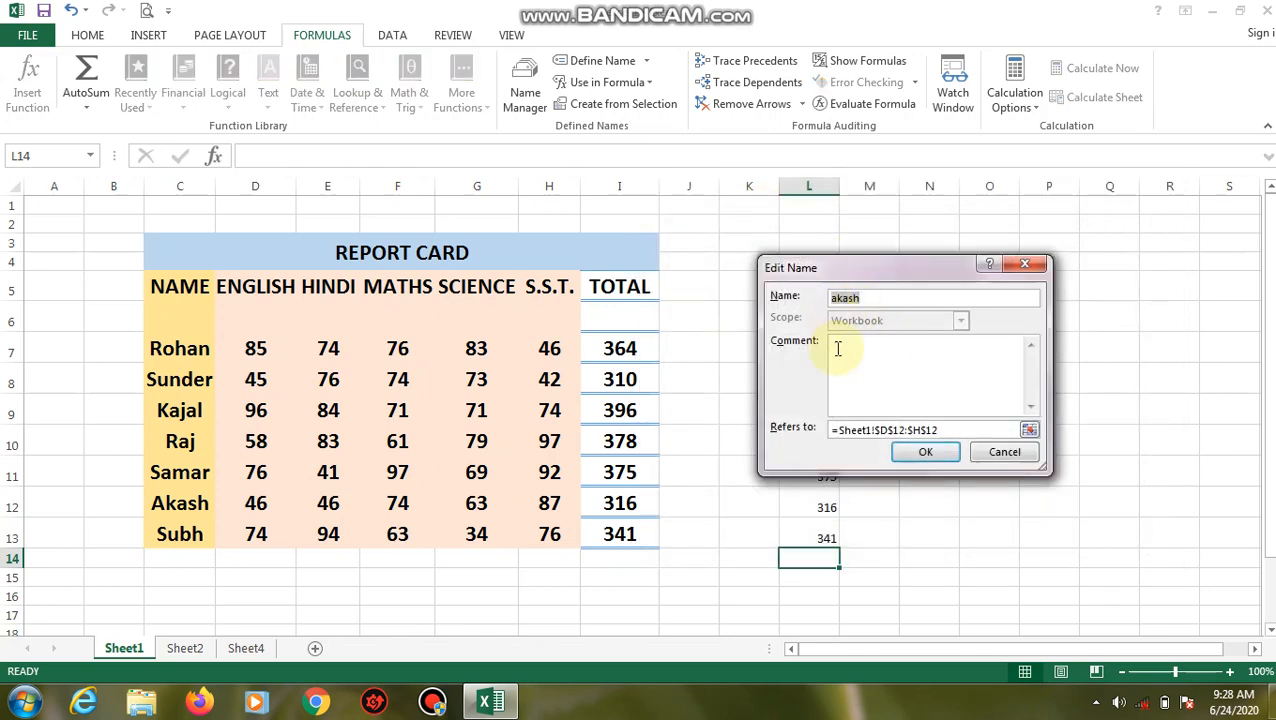
left_click(1033, 265)
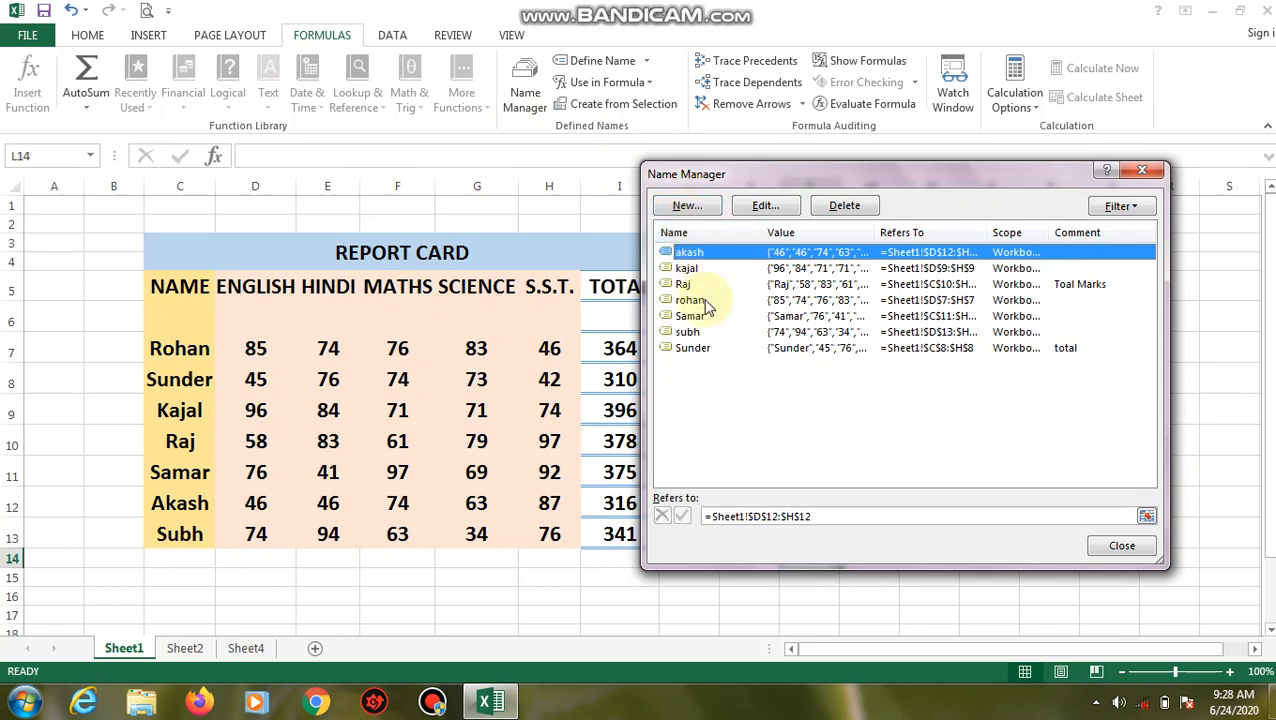
left_click(693, 213)
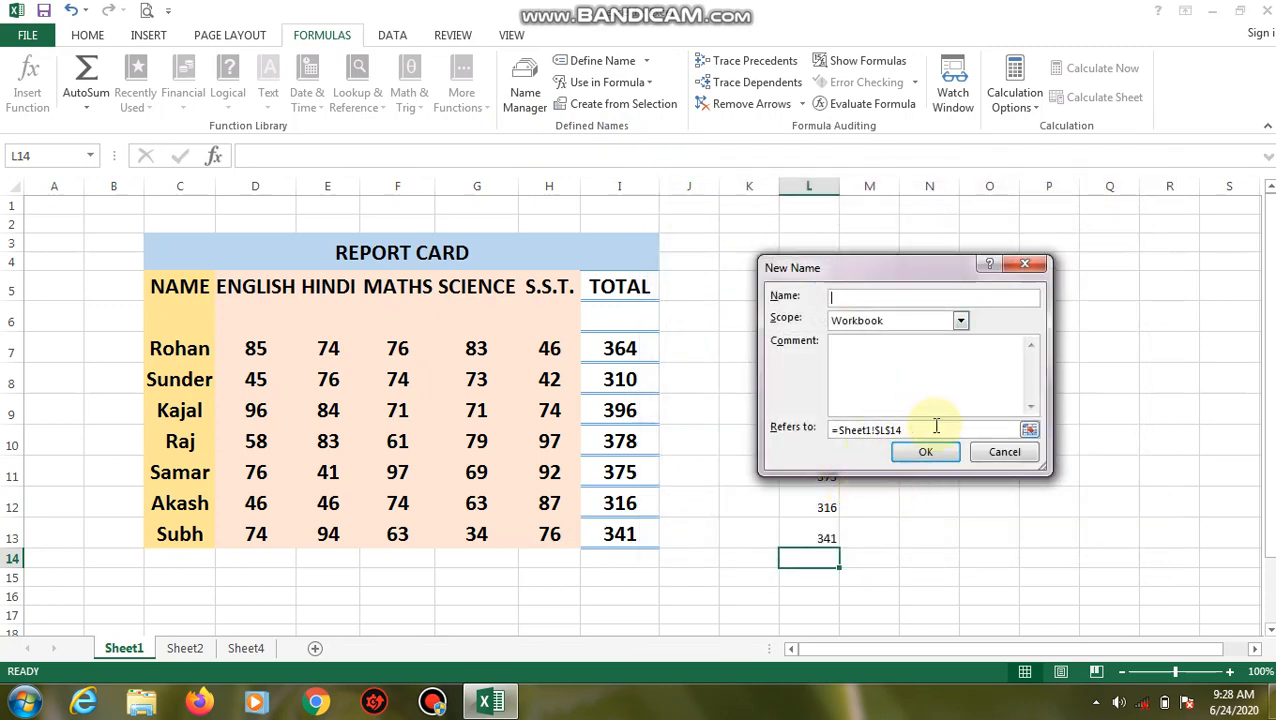
left_click(1022, 270)
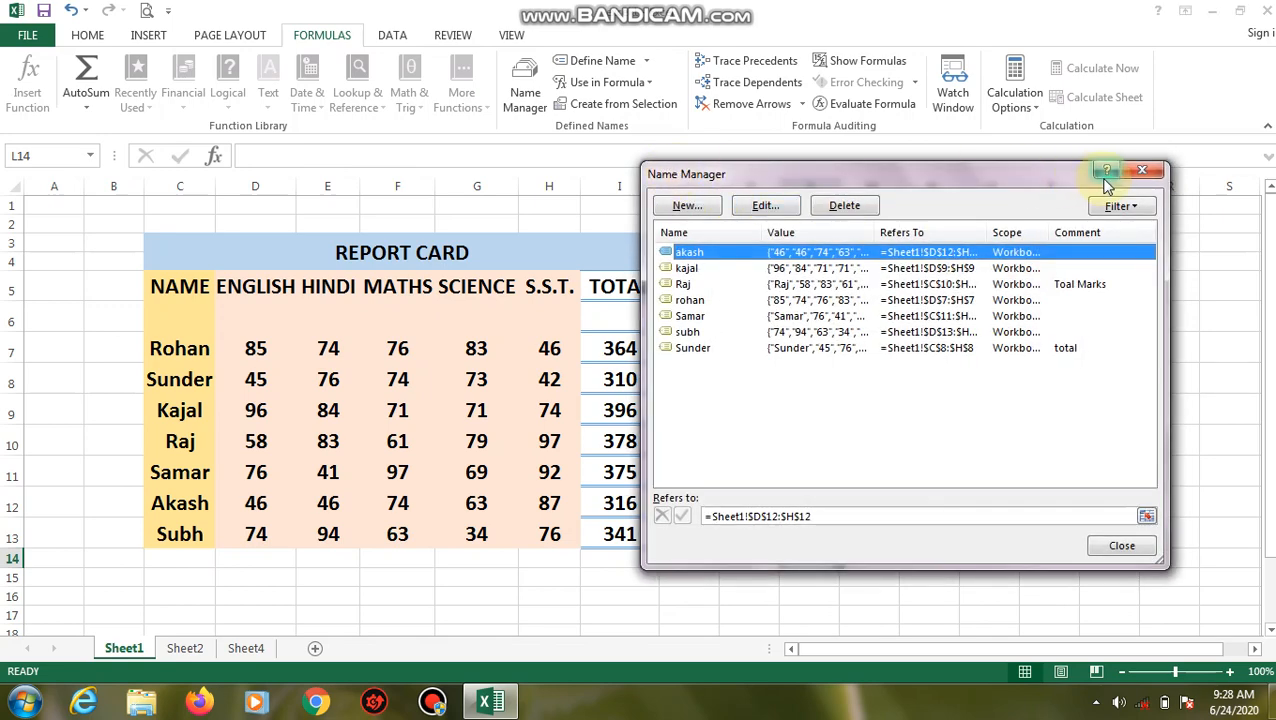
left_click(1144, 172)
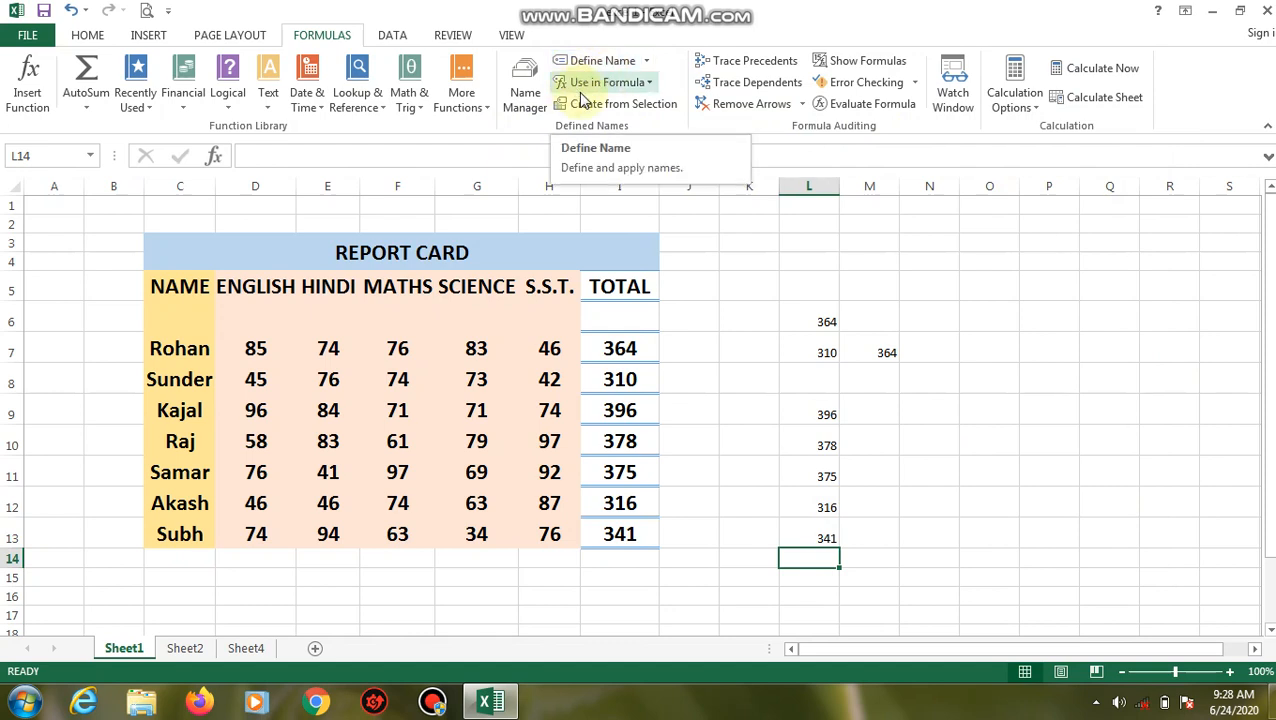
- Trace the precedents of the SUM formula in cell G10 on Sheet2
left_click(950, 335)
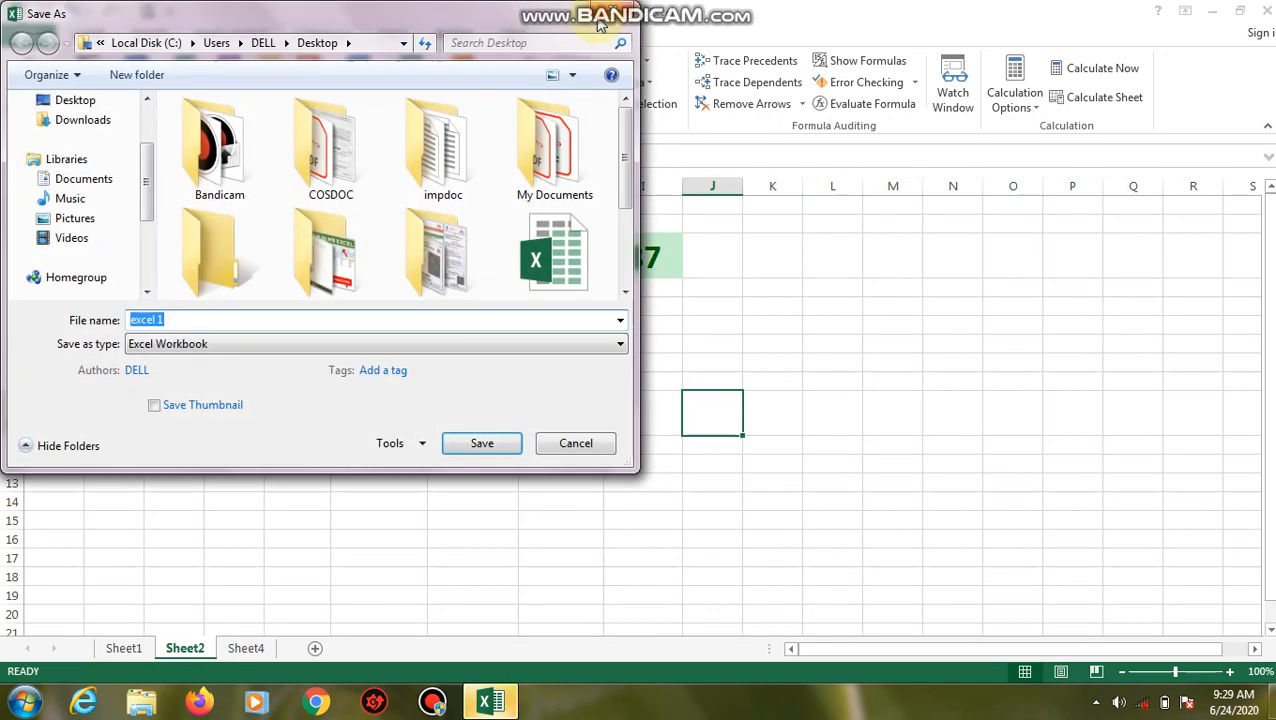
key("Escape")
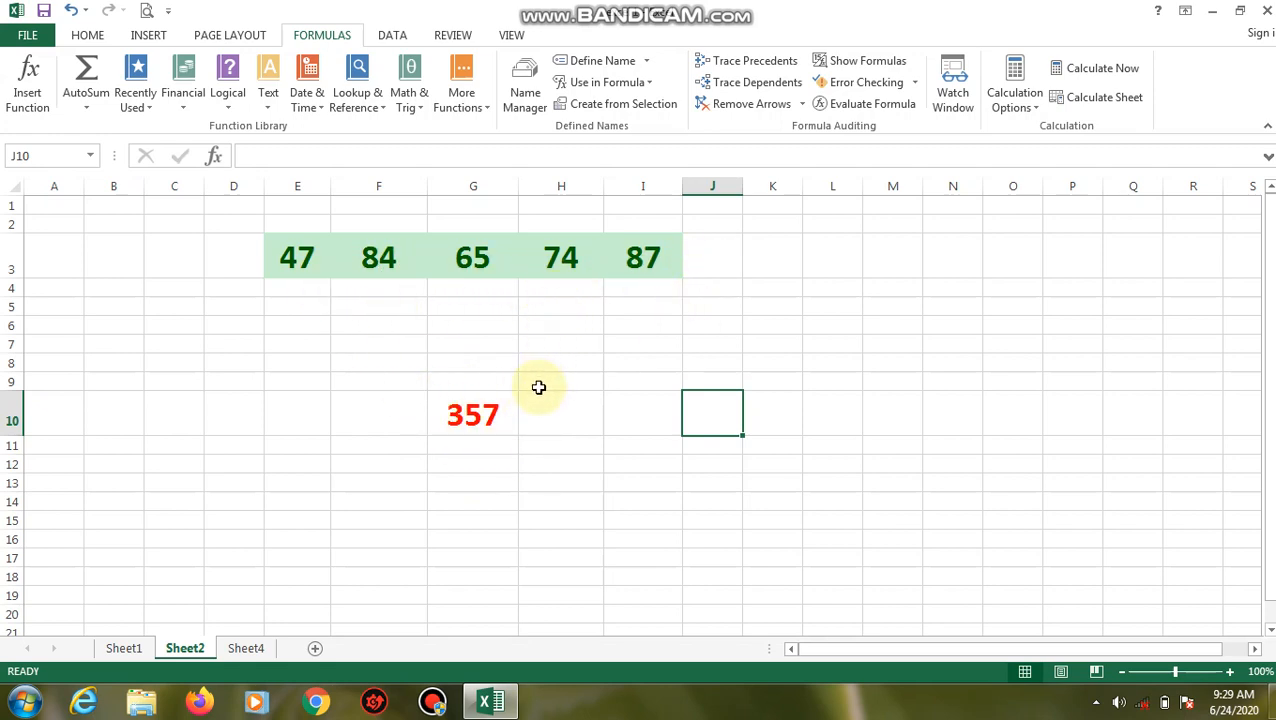
left_click(488, 419)
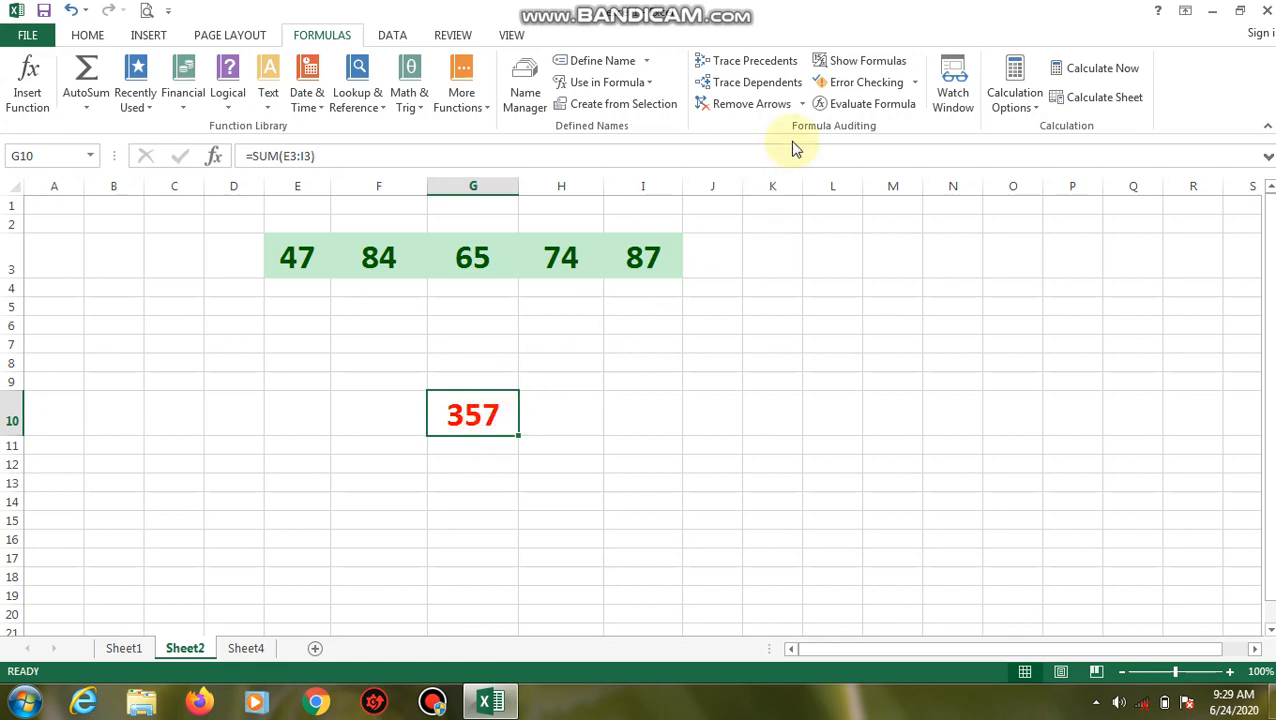
left_click(748, 70)
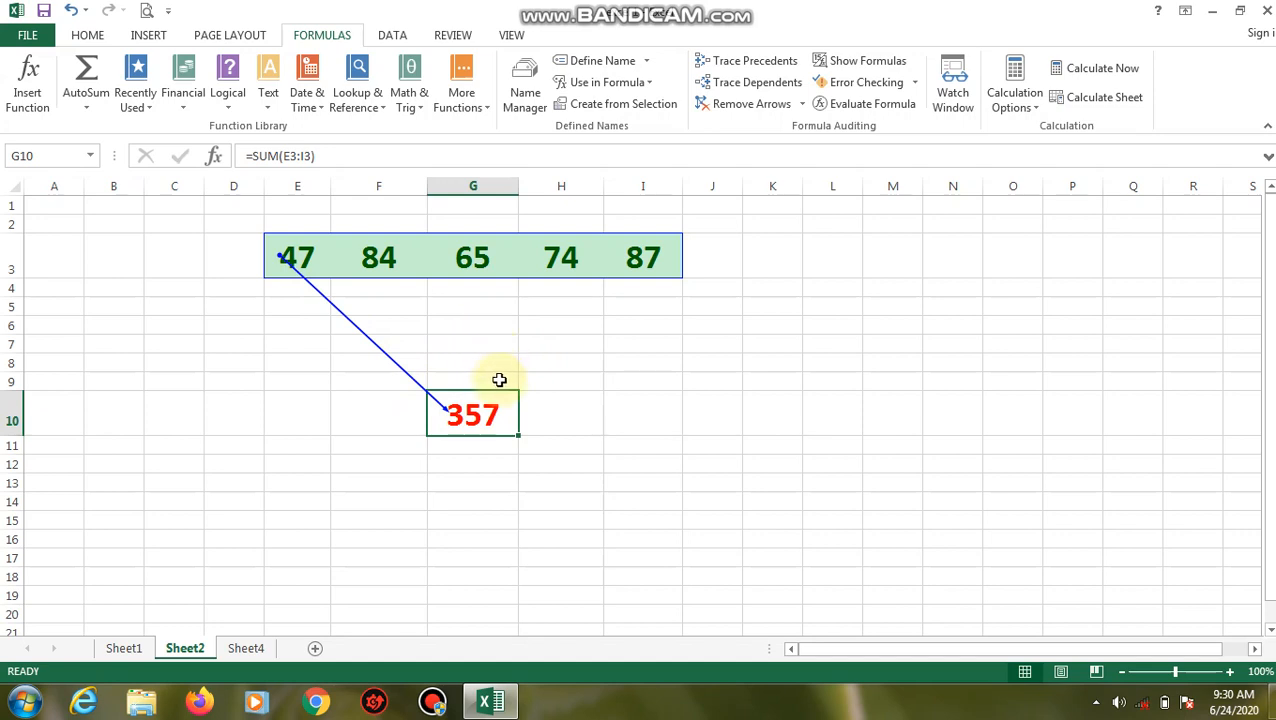
- Trace the dependents of cells G3 and H3 on Sheet2
left_click(495, 267)
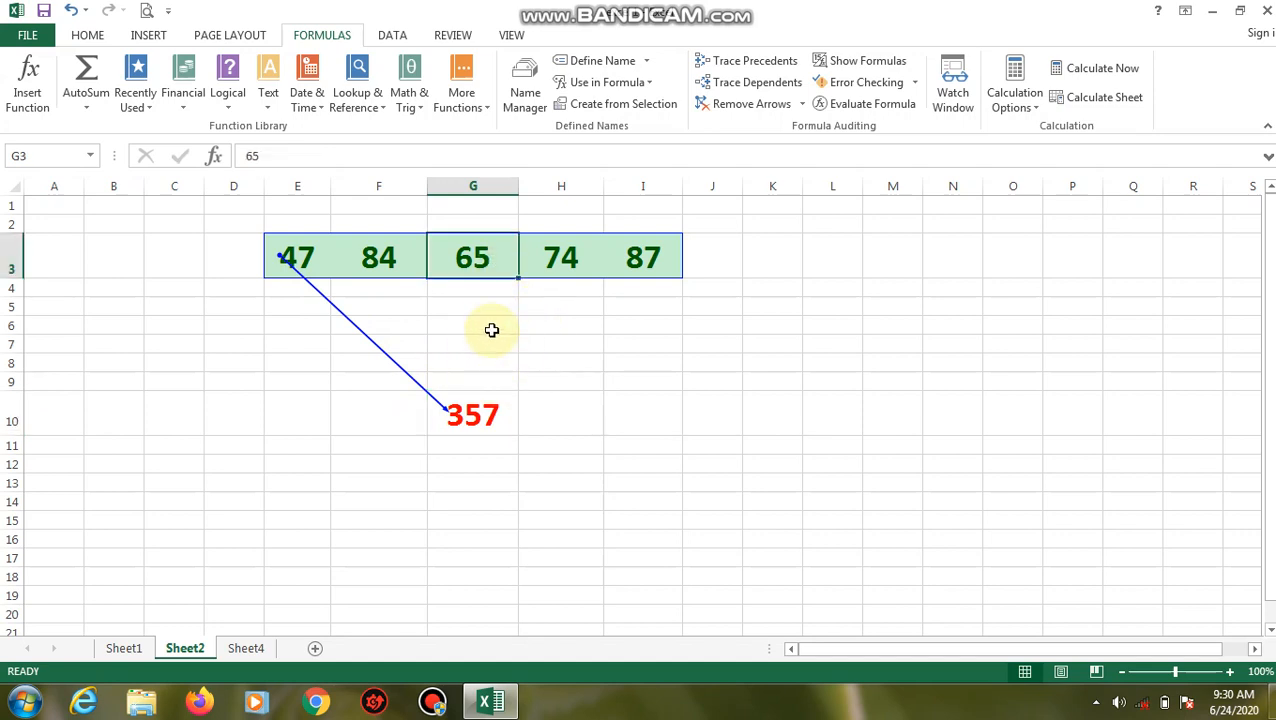
left_click(757, 88)
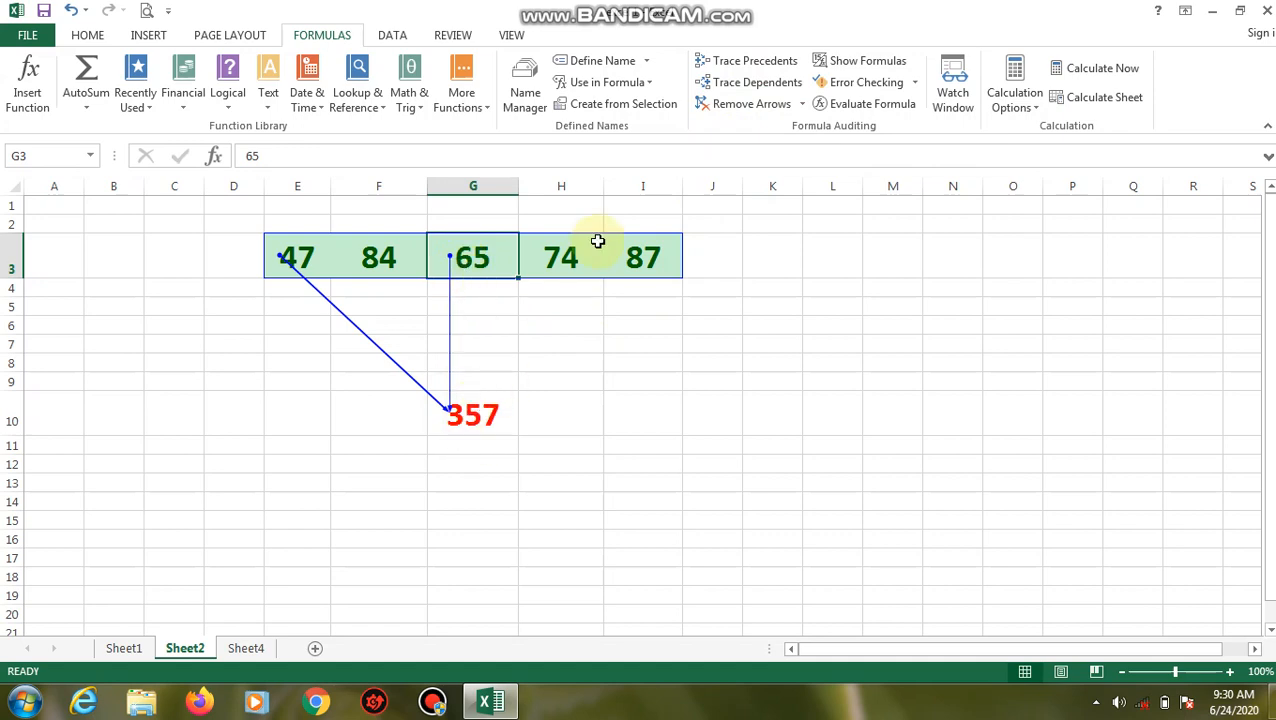
left_click(570, 256)
left_click(750, 88)
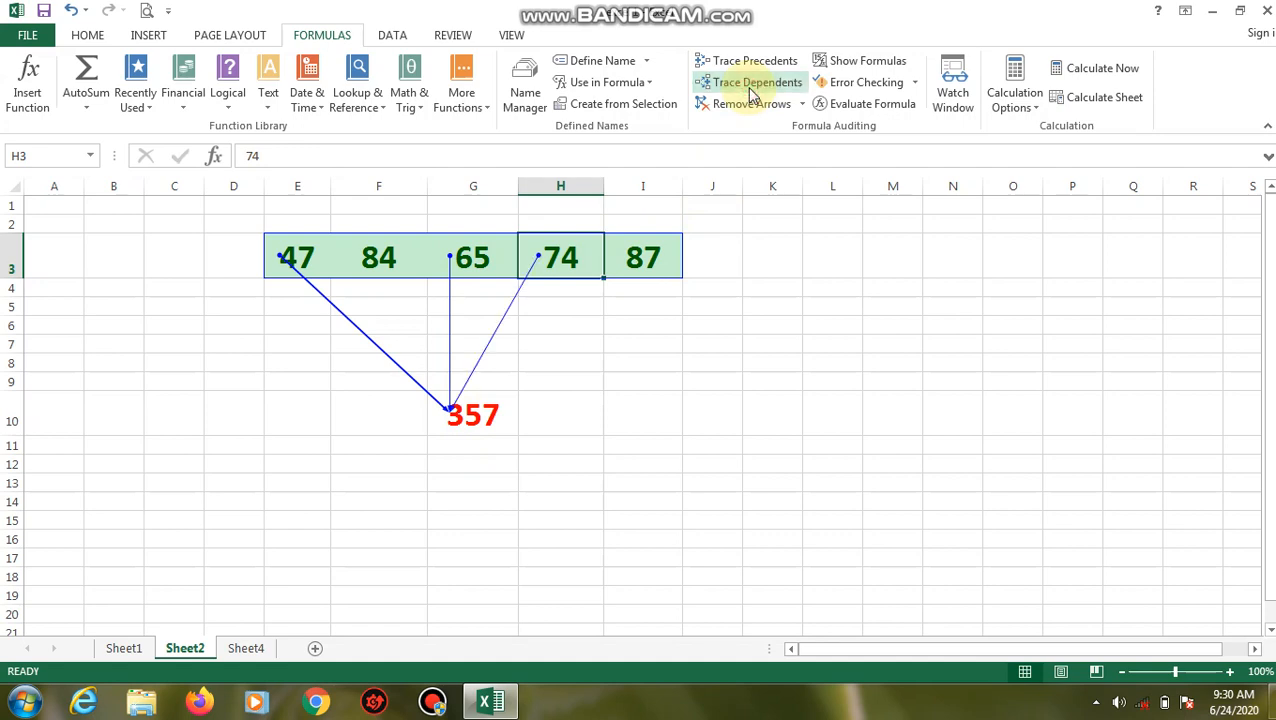
double_click(648, 268)
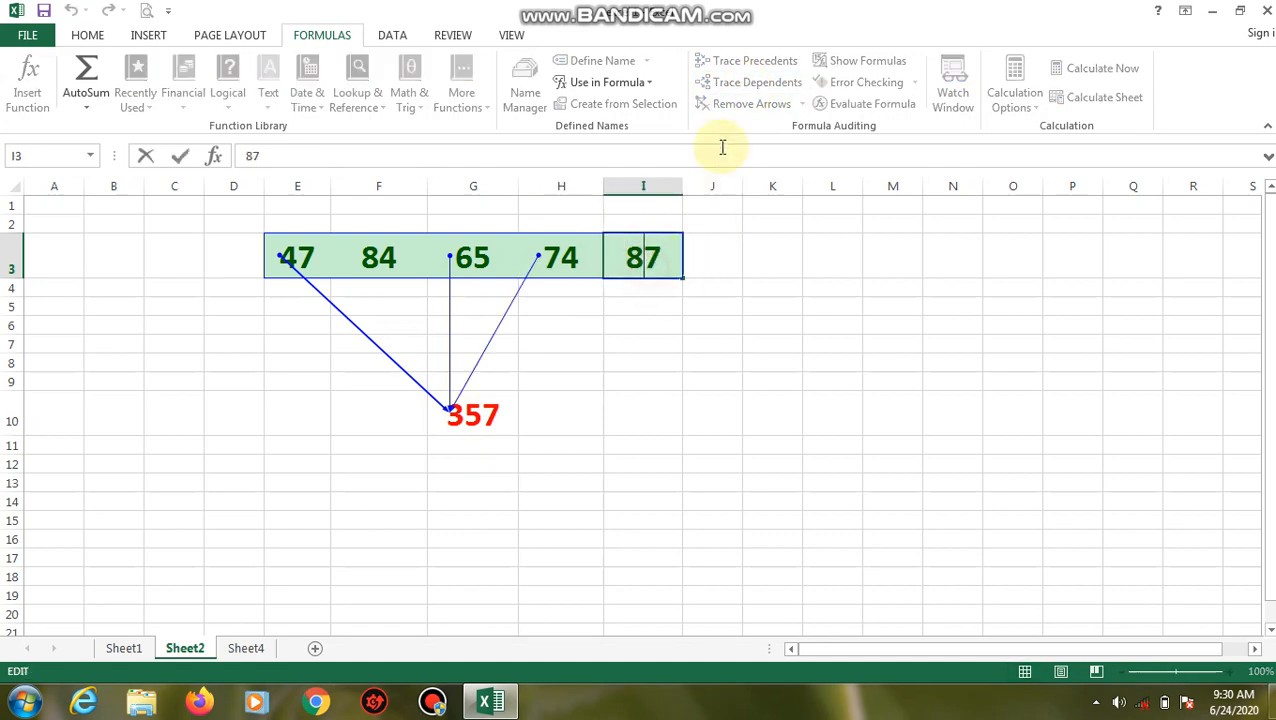
left_click(676, 269)
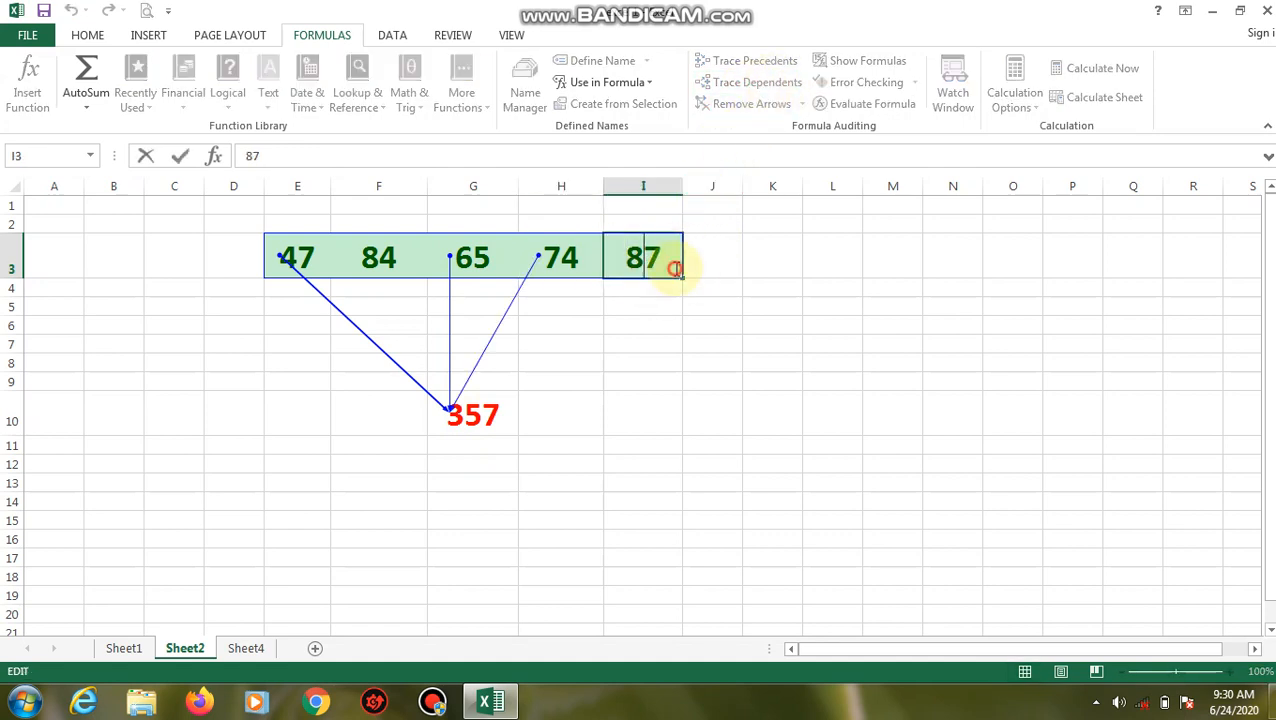
left_click(649, 322)
- Remove all the tracer arrows from Sheet2
left_click(315, 263)
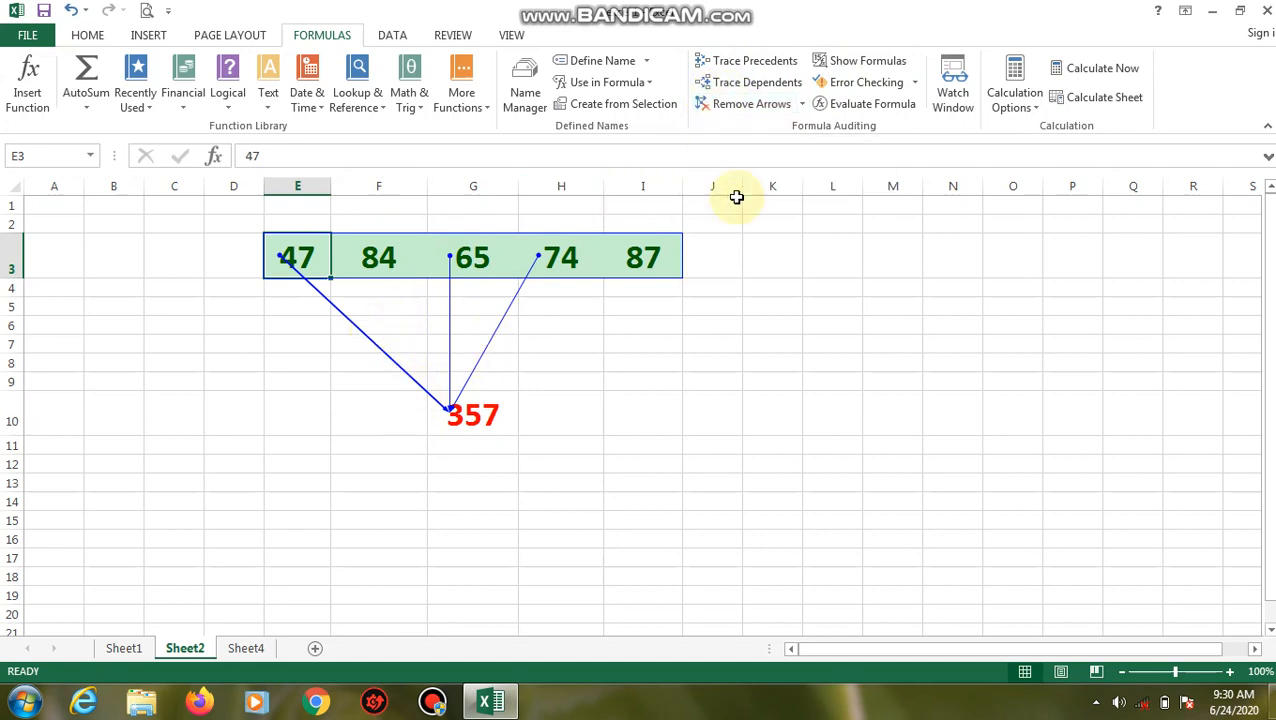
left_click(724, 113)
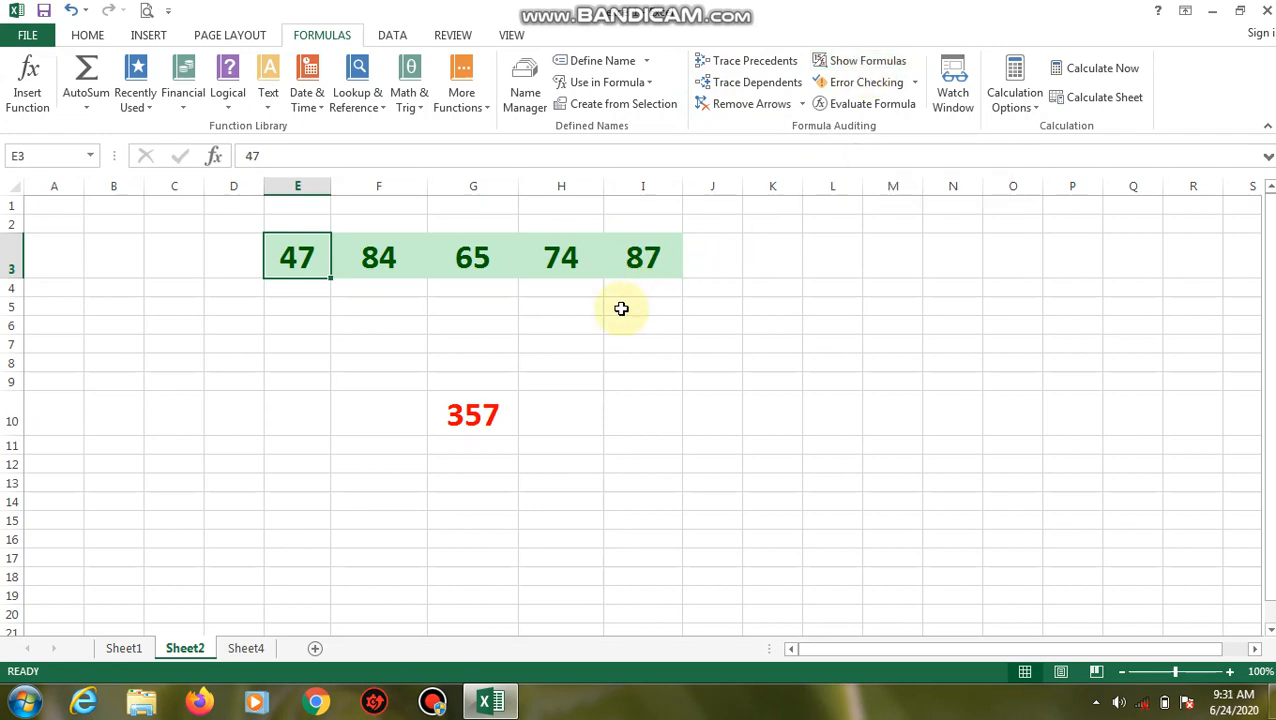
- Display the formulas on Sheet2 to inspect the one in G10, and return the sheet to showing values
left_click(574, 419)
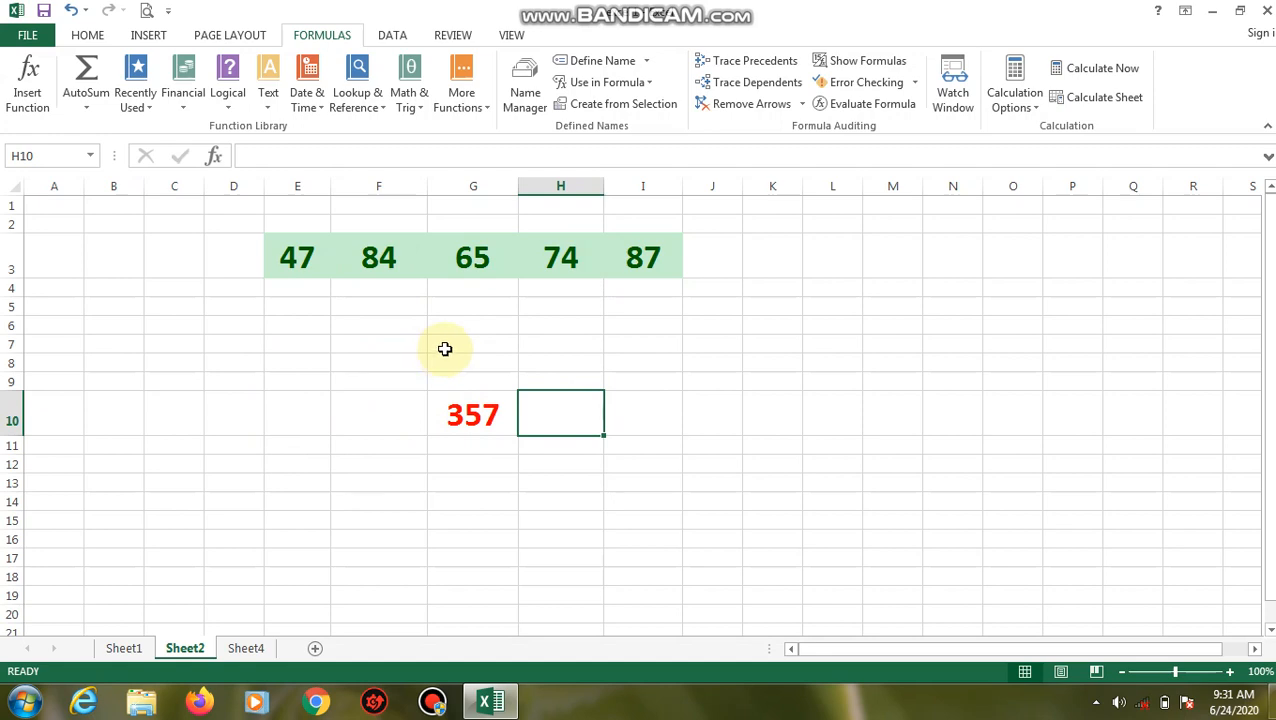
left_click(858, 68)
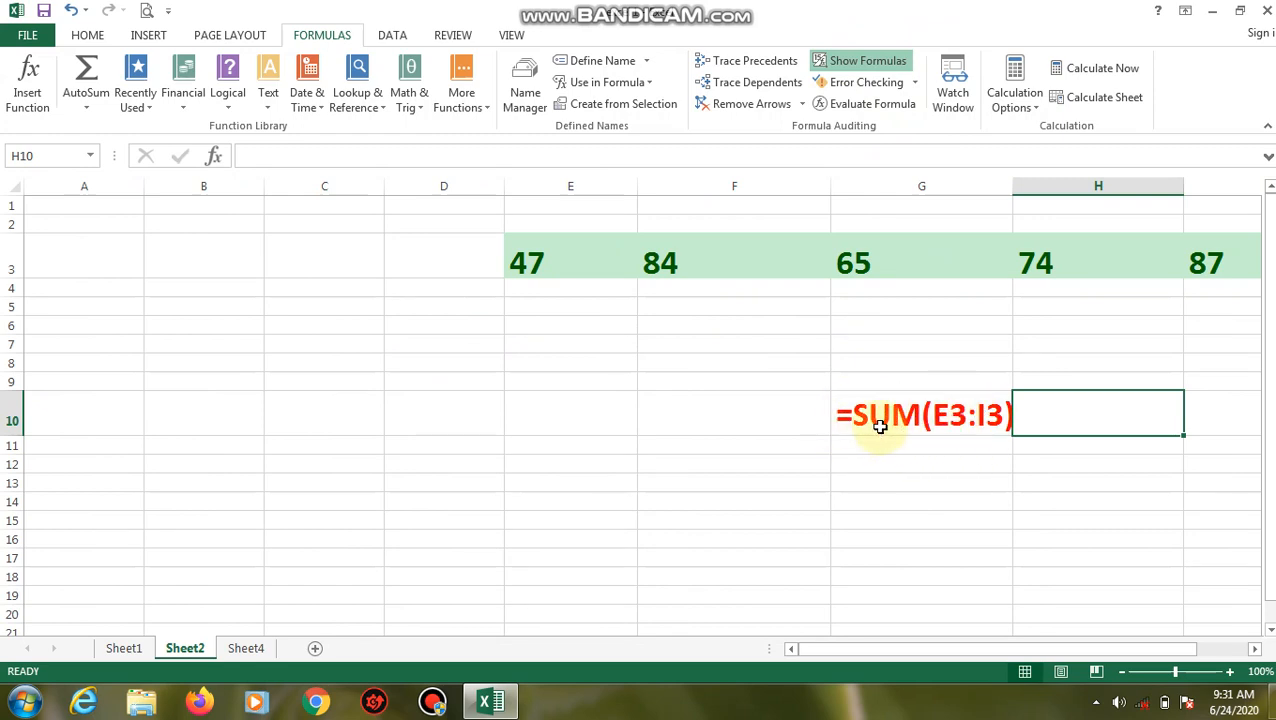
left_click(857, 66)
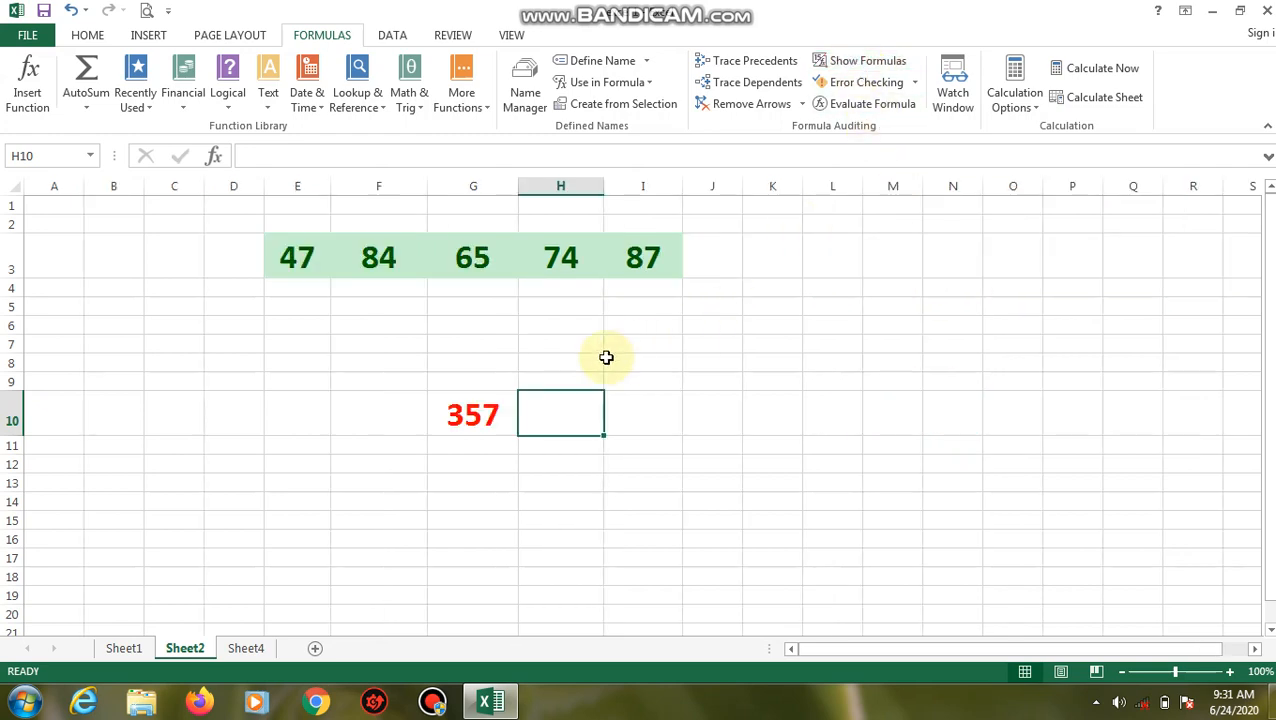
- Display the formulas on Sheet1 to inspect the TOTAL column, and return the sheet to showing values
left_click(124, 648)
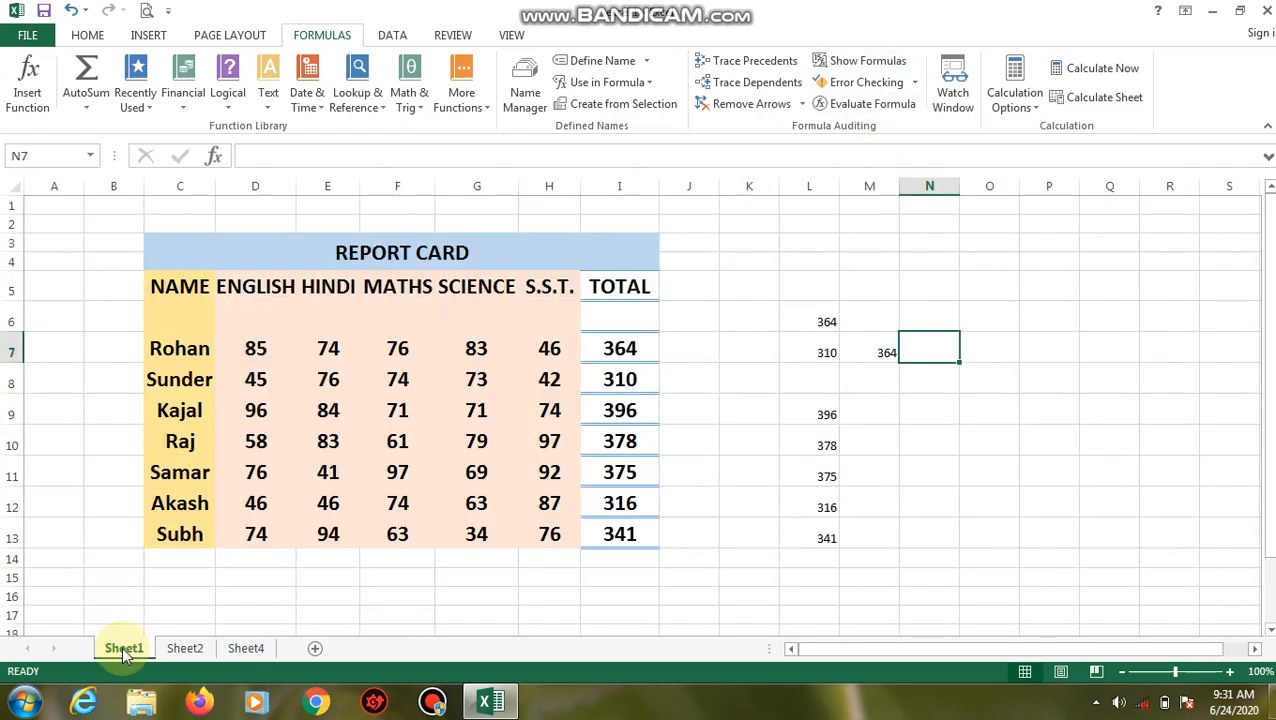
left_click(870, 64)
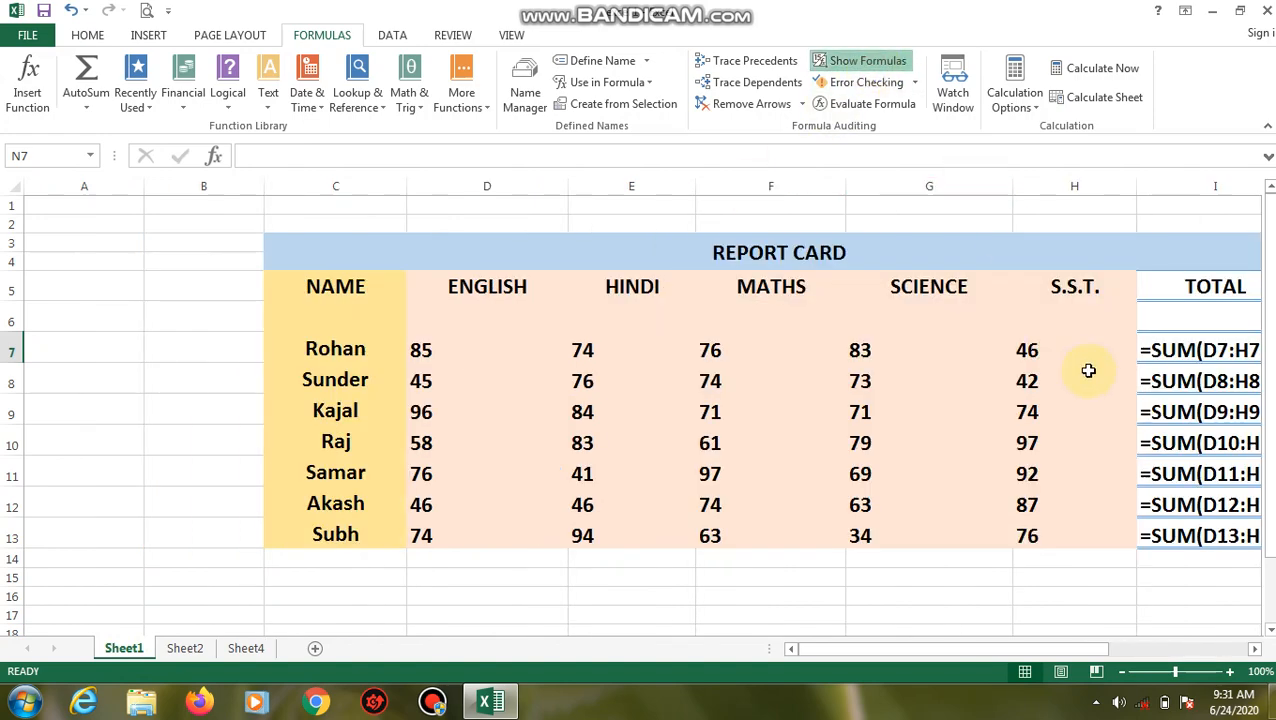
left_click_drag(1017, 650, 1087, 650)
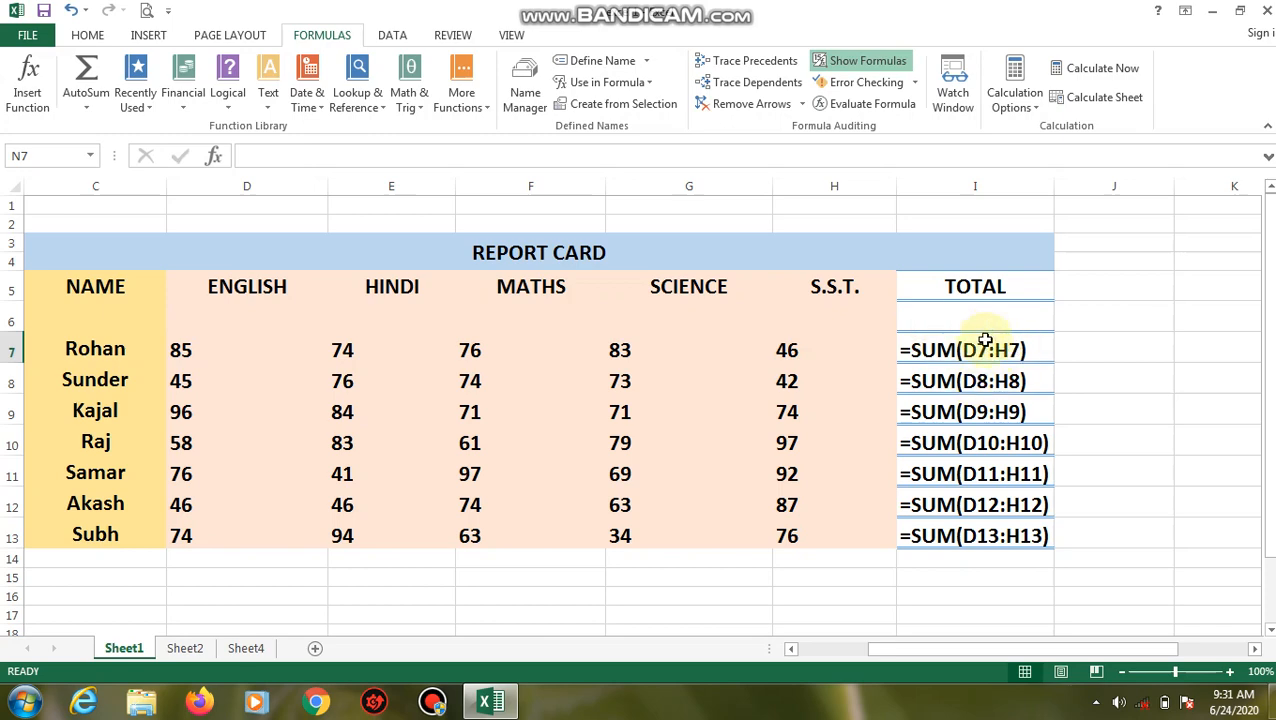
left_click(862, 61)
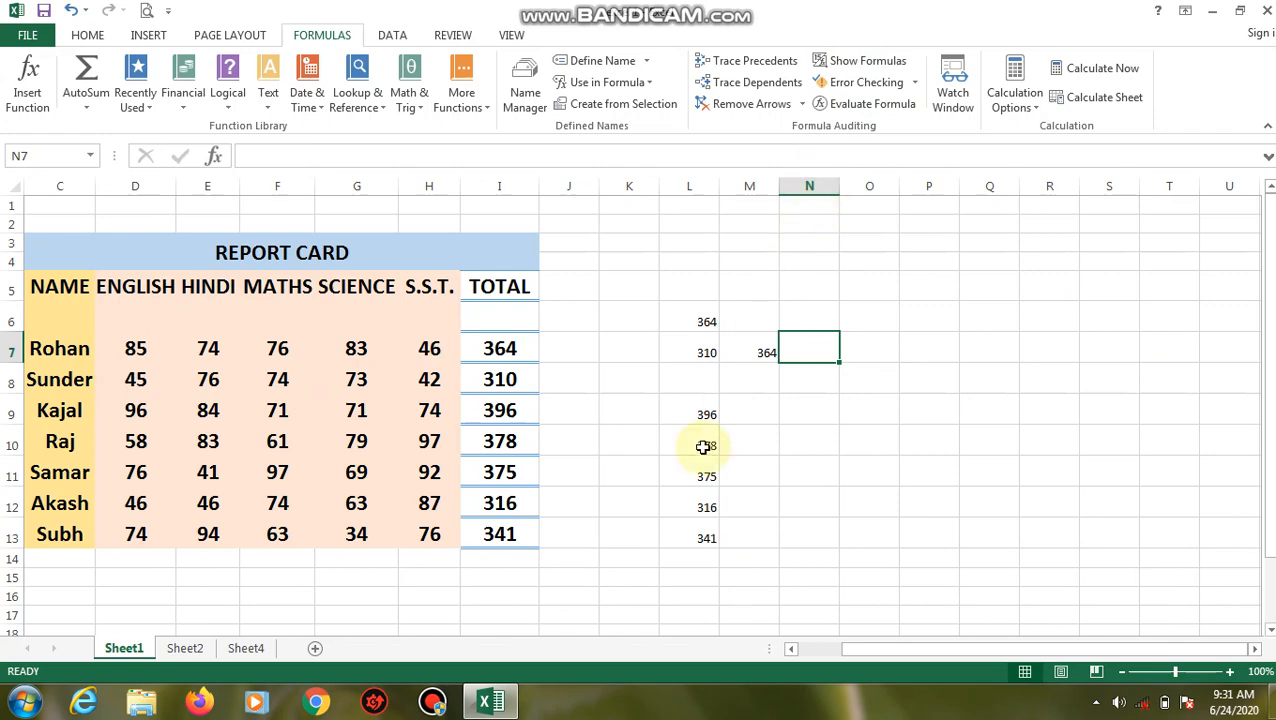
- Run error checking on Sheet2 and dismiss the completion message
left_click(185, 648)
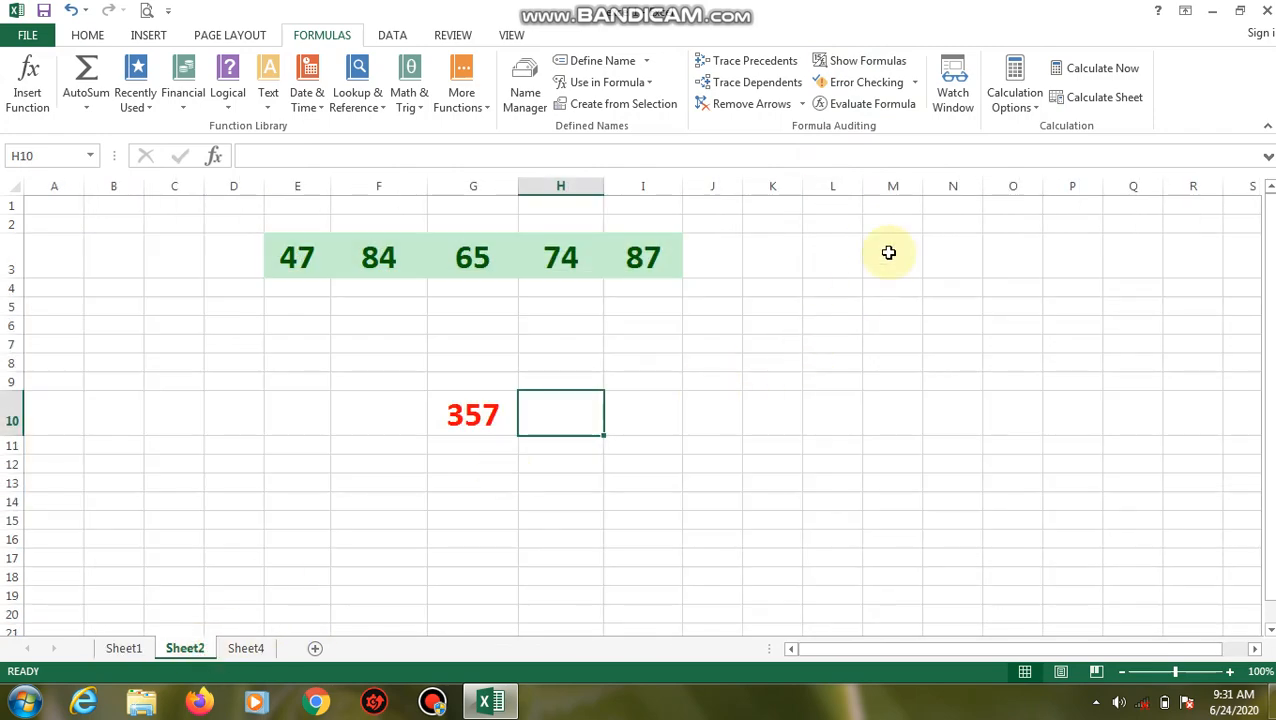
left_click(866, 84)
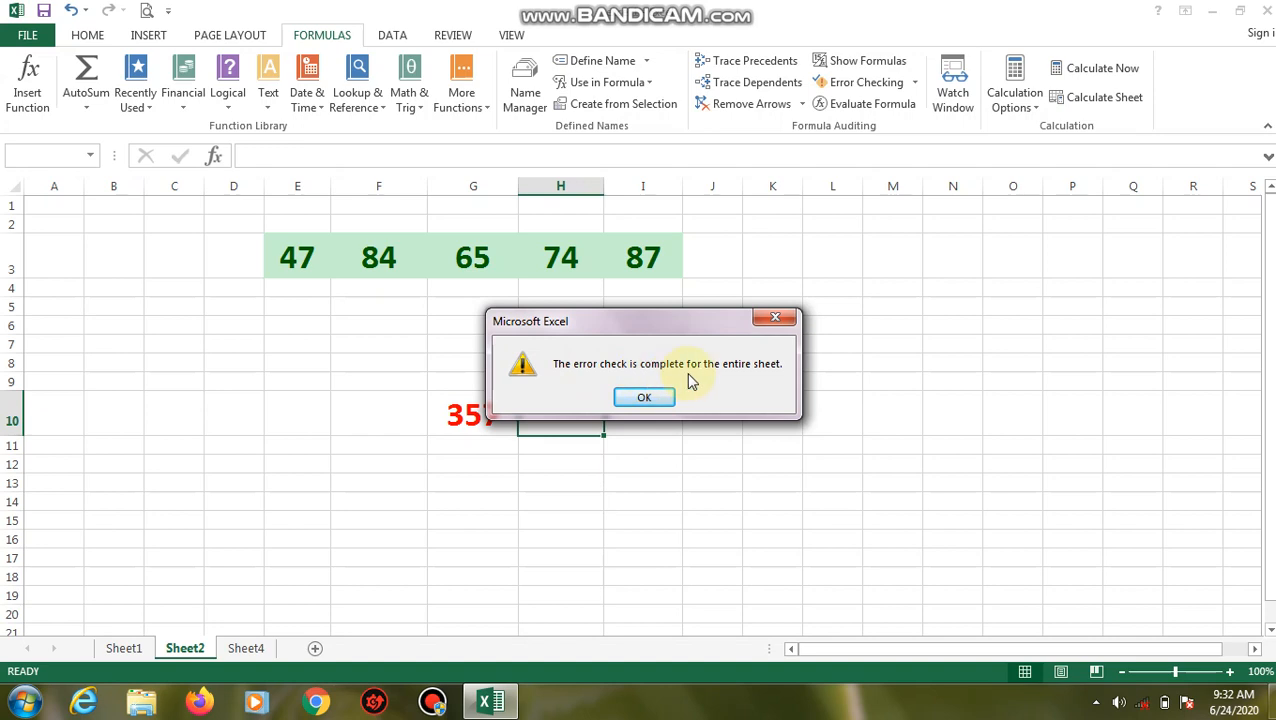
left_click(643, 399)
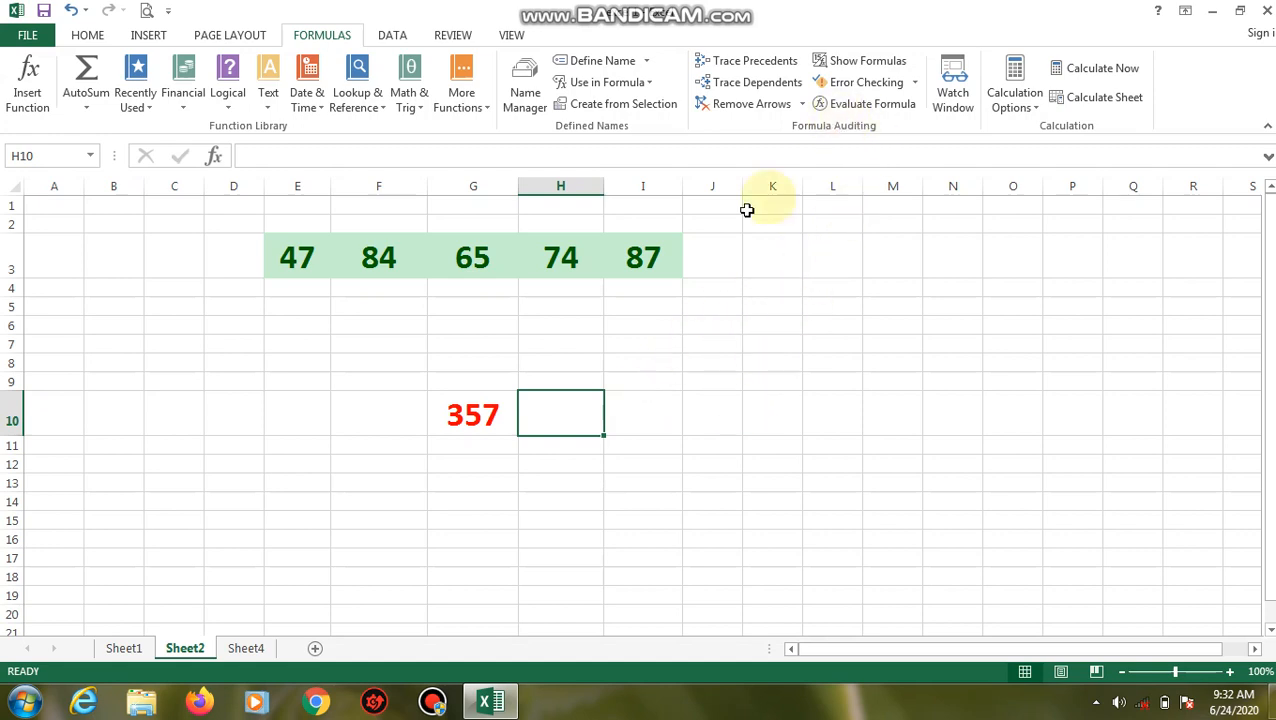
- Evaluate the SUM formula in cell G10 of Sheet2 with Evaluate Formula, and close the evaluation
left_click(464, 408)
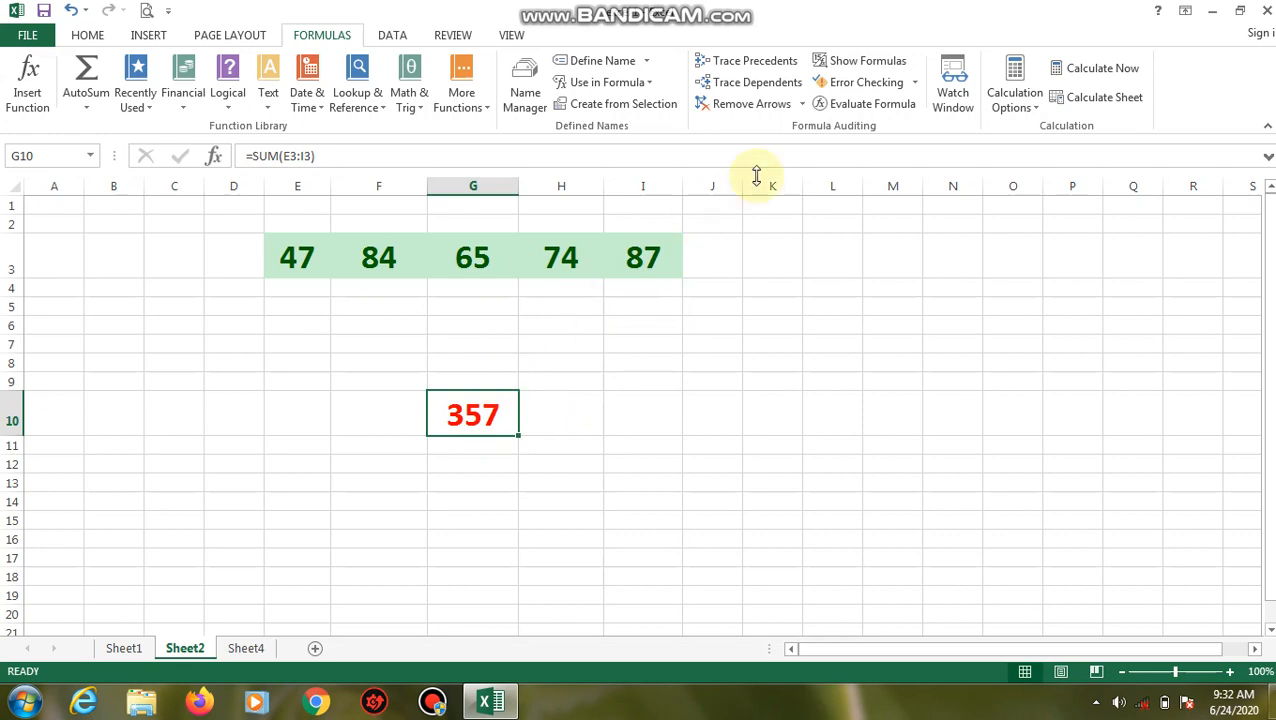
left_click(872, 106)
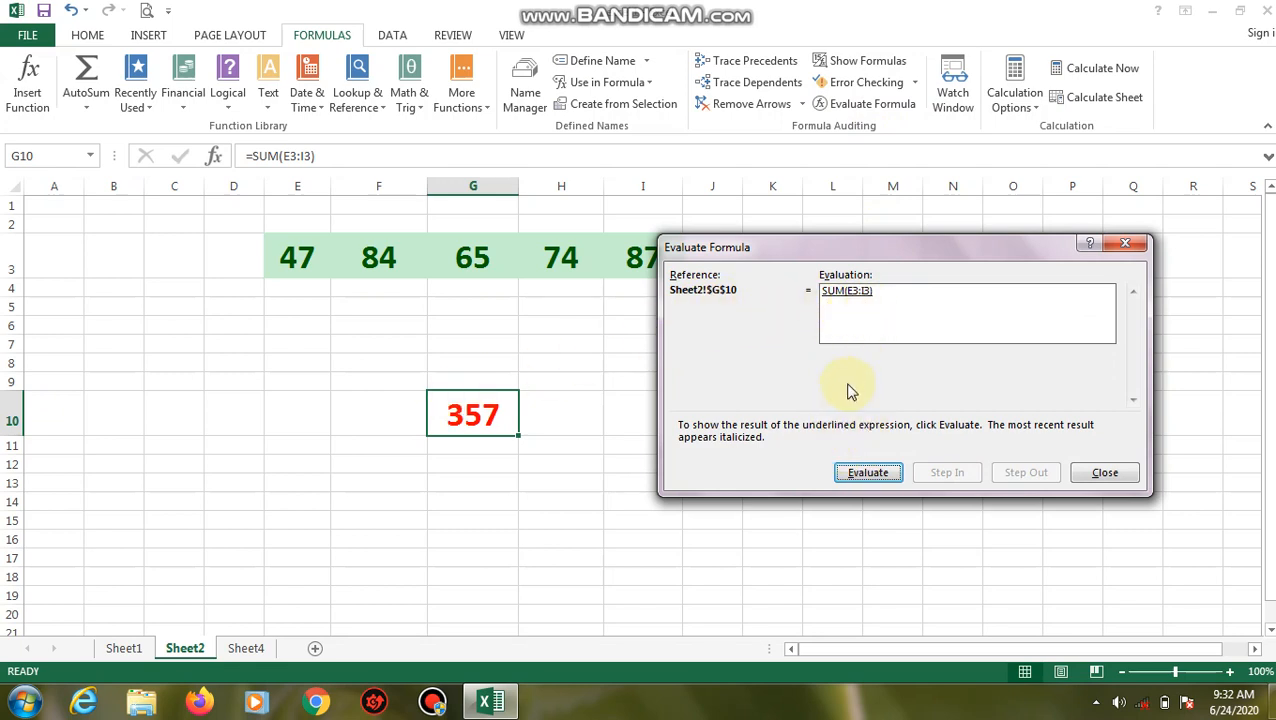
left_click(857, 485)
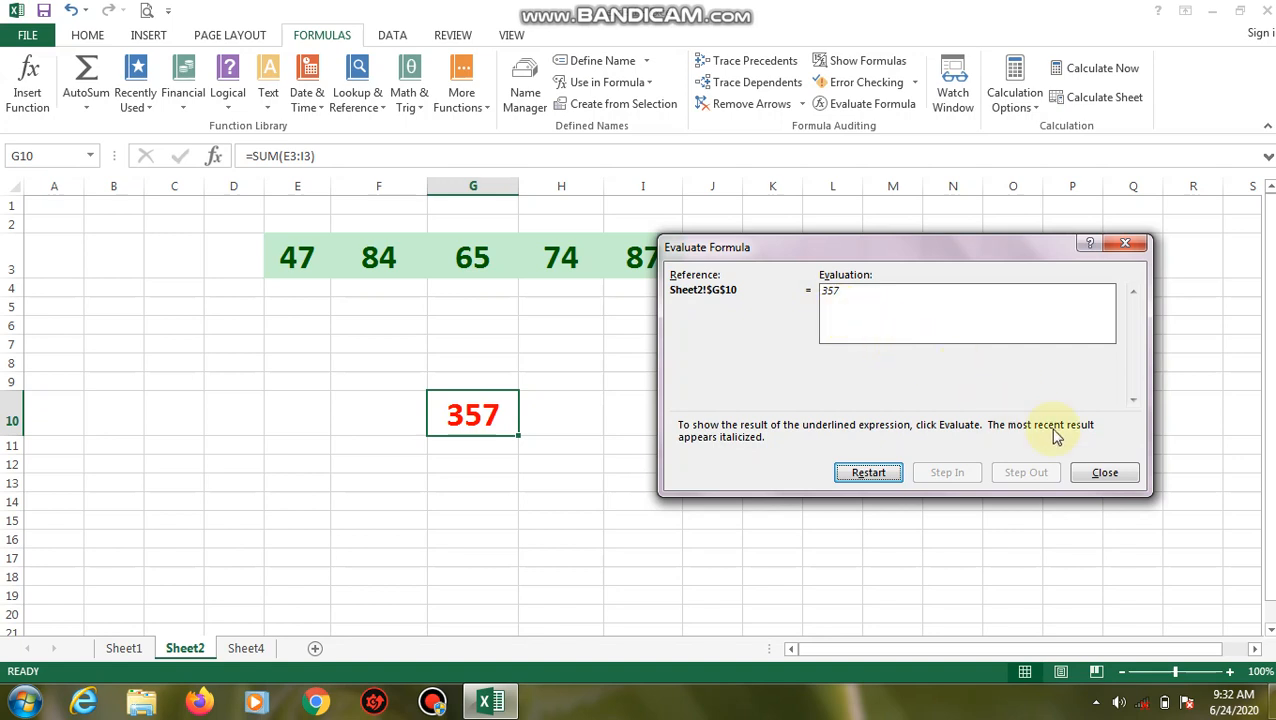
left_click(1104, 472)
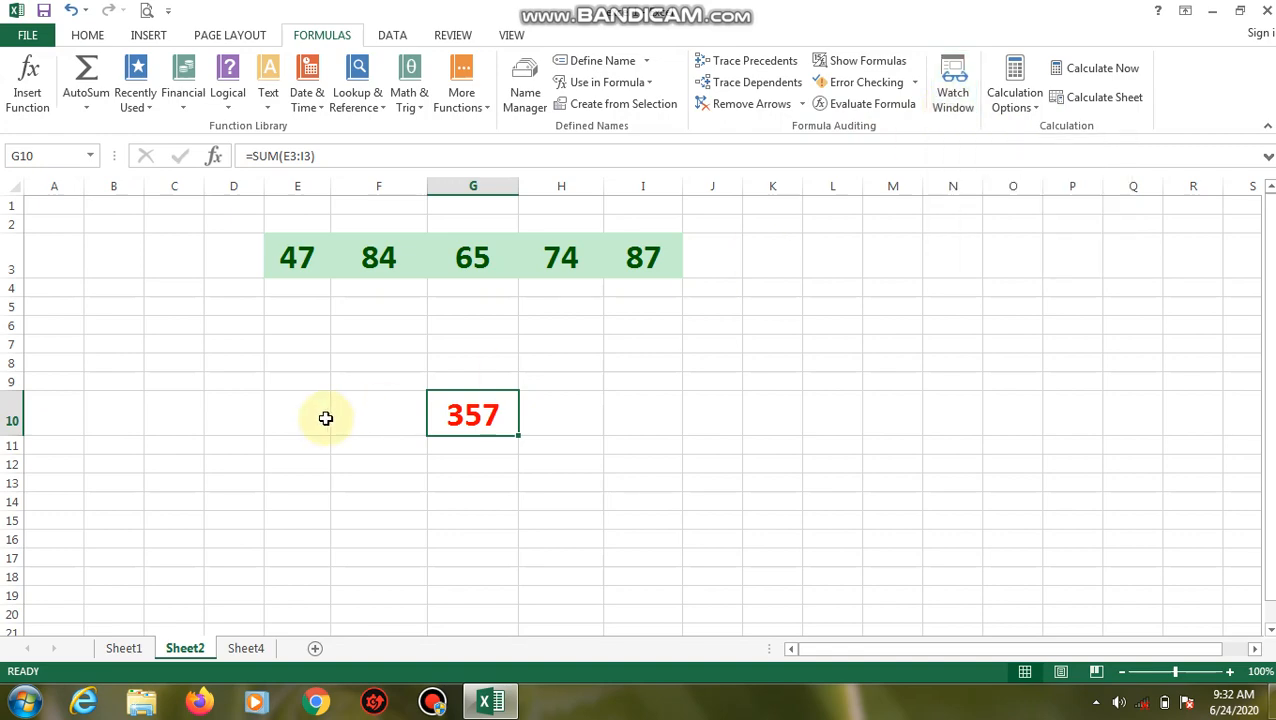
- Look over the tables on Sheet1, Sheet2 and Sheet4, going back and forth between the sheets
left_click(136, 649)
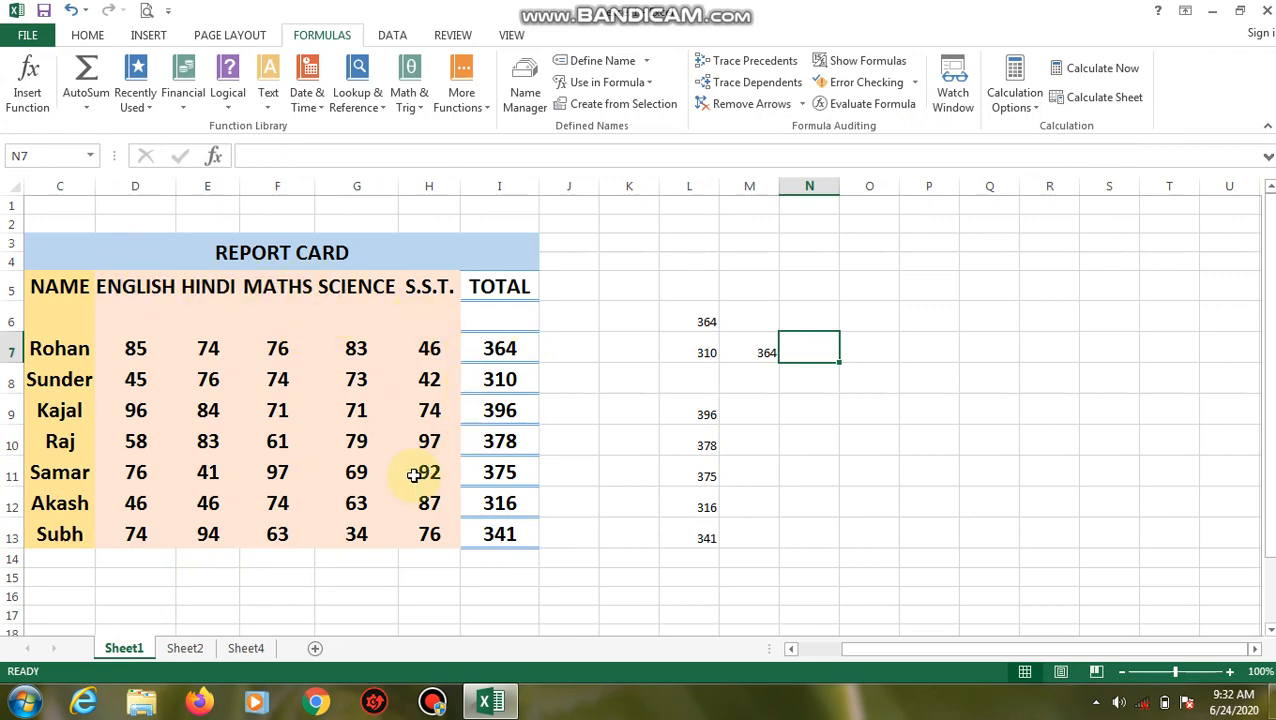
left_click(199, 648)
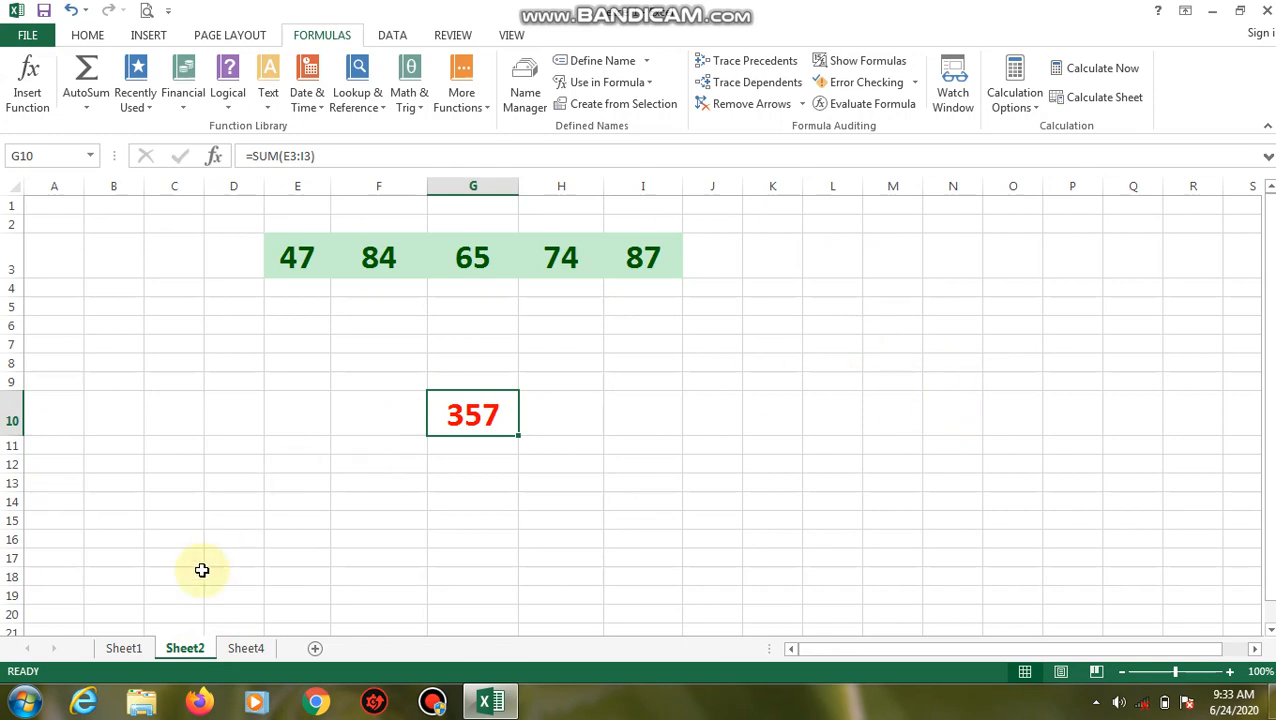
left_click(125, 648)
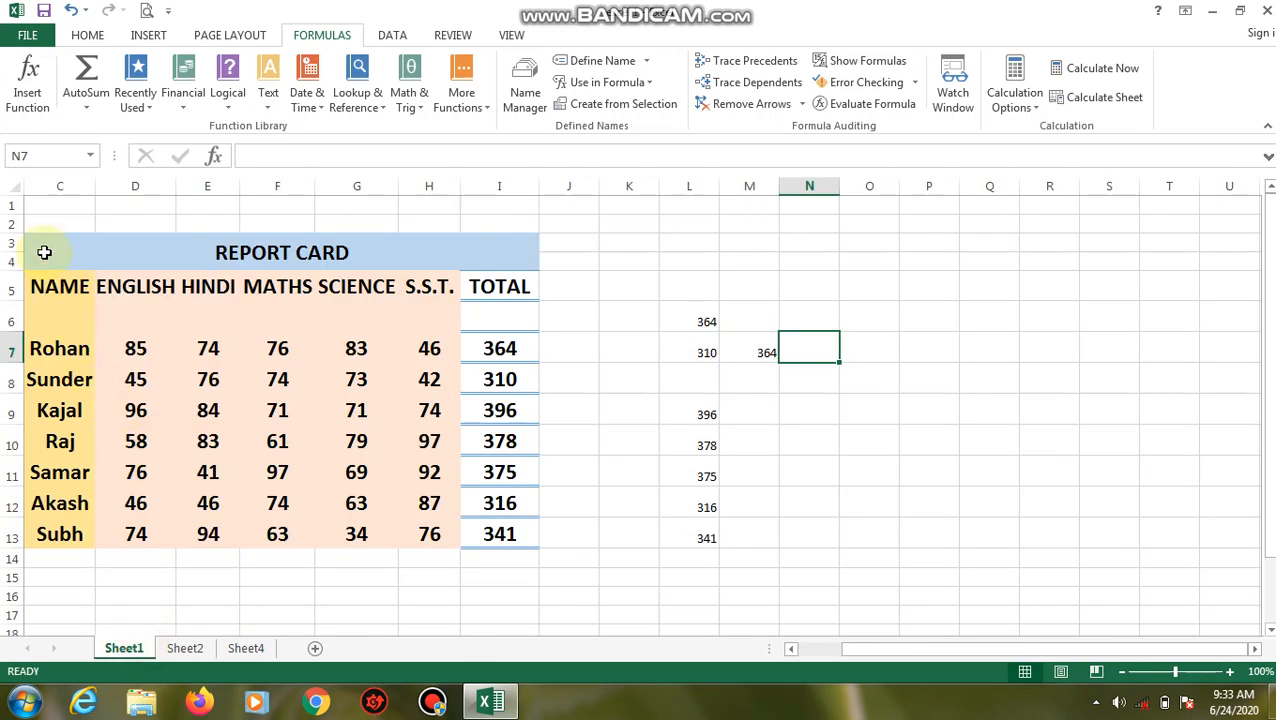
left_click(192, 649)
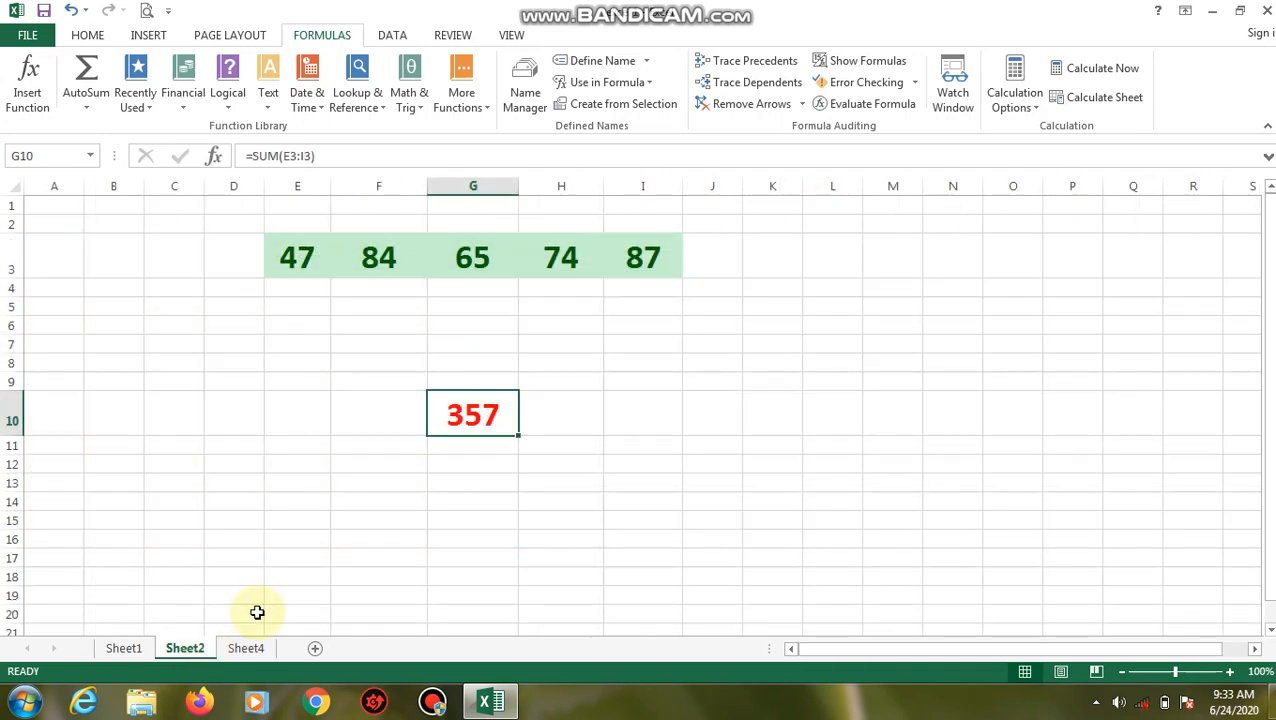
left_click(246, 648)
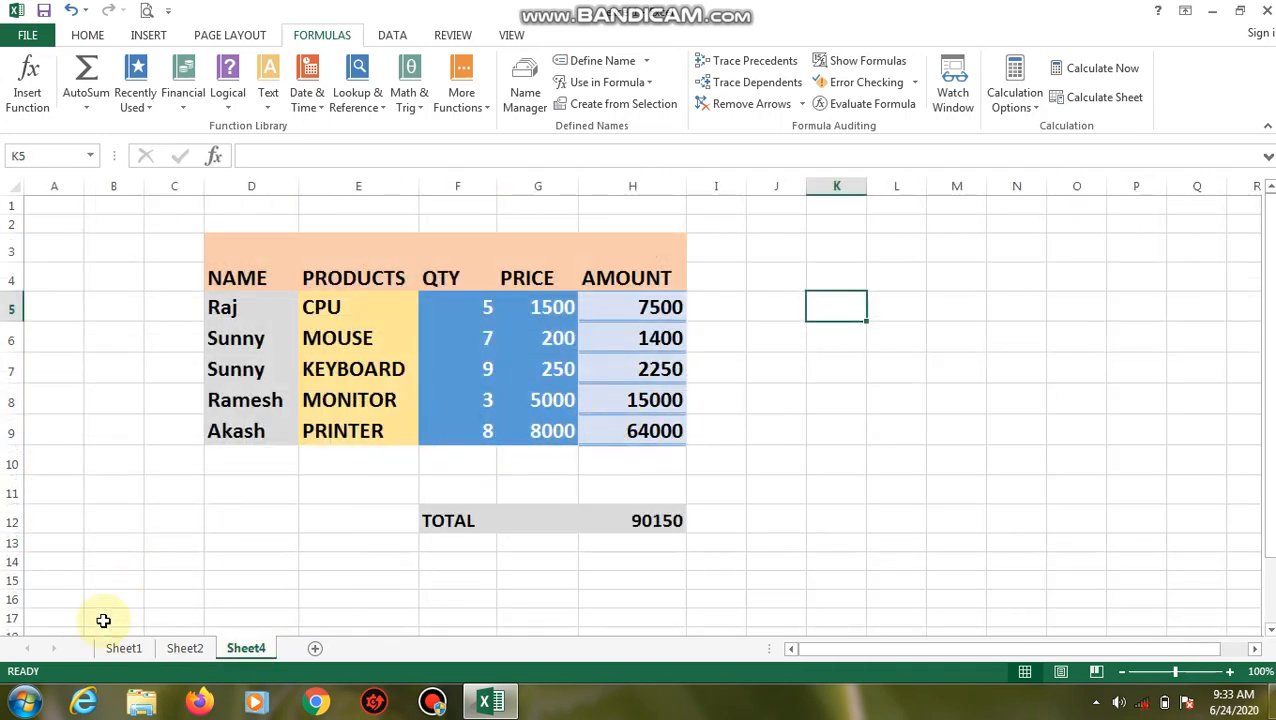
left_click(122, 649)
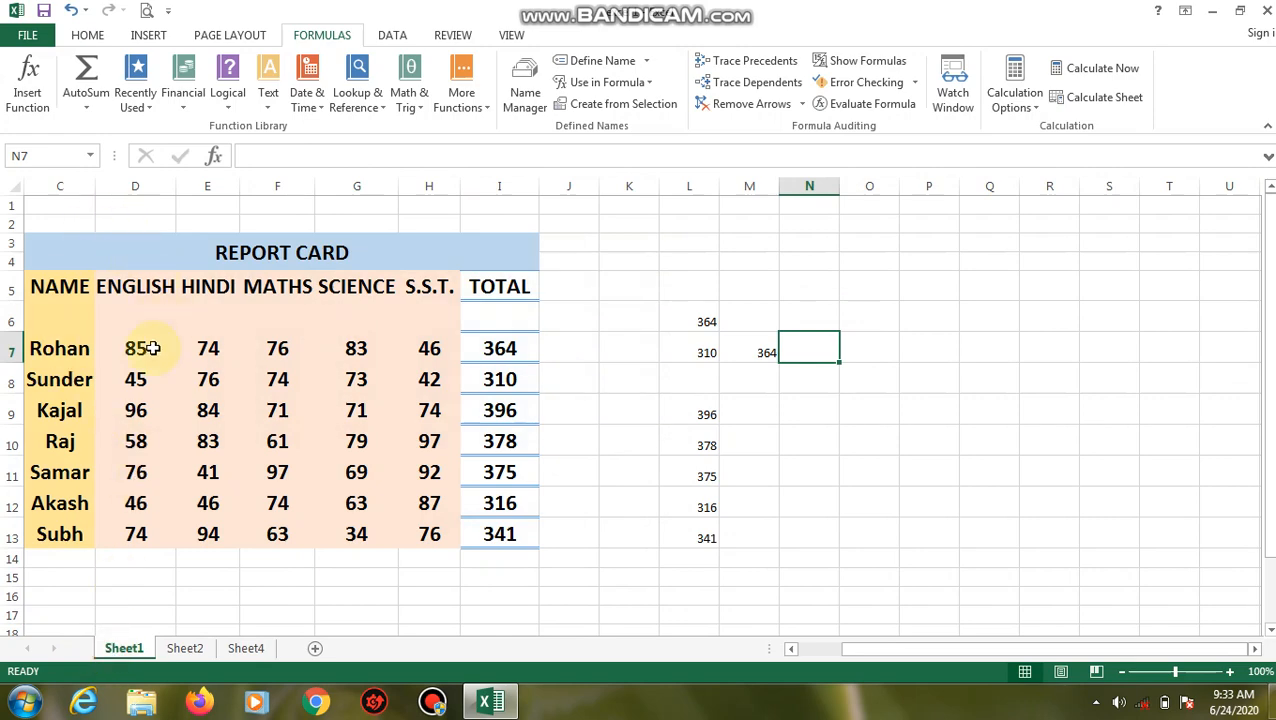
left_click(246, 648)
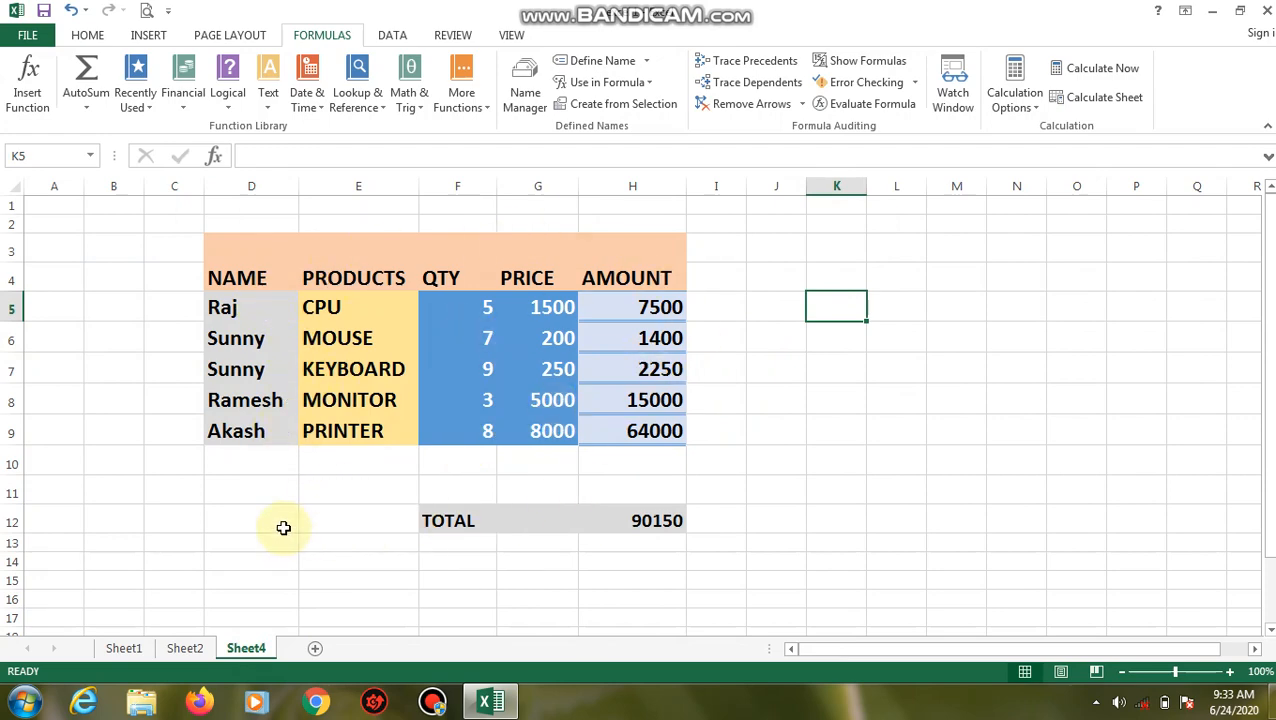
- Add the report card range C3:I9 on Sheet1 to the Watch Window
left_click(134, 651)
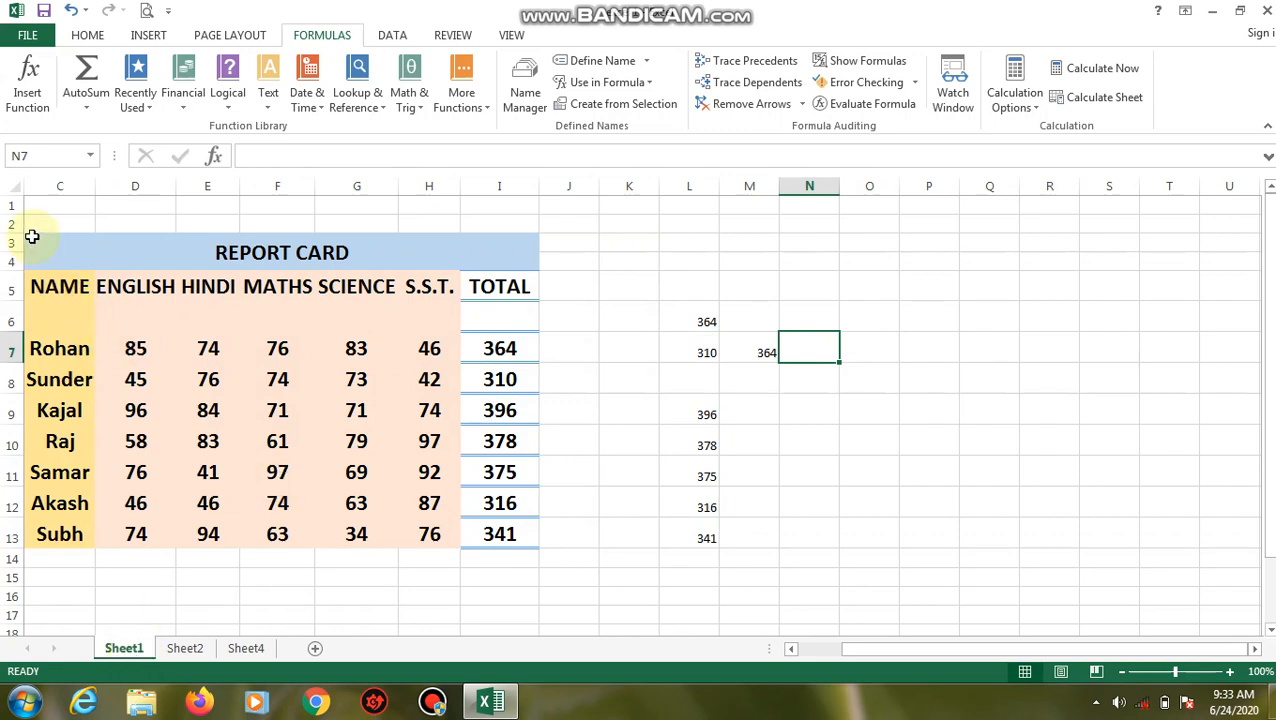
left_click_drag(30, 240, 120, 404)
left_click(364, 347)
left_click(122, 249)
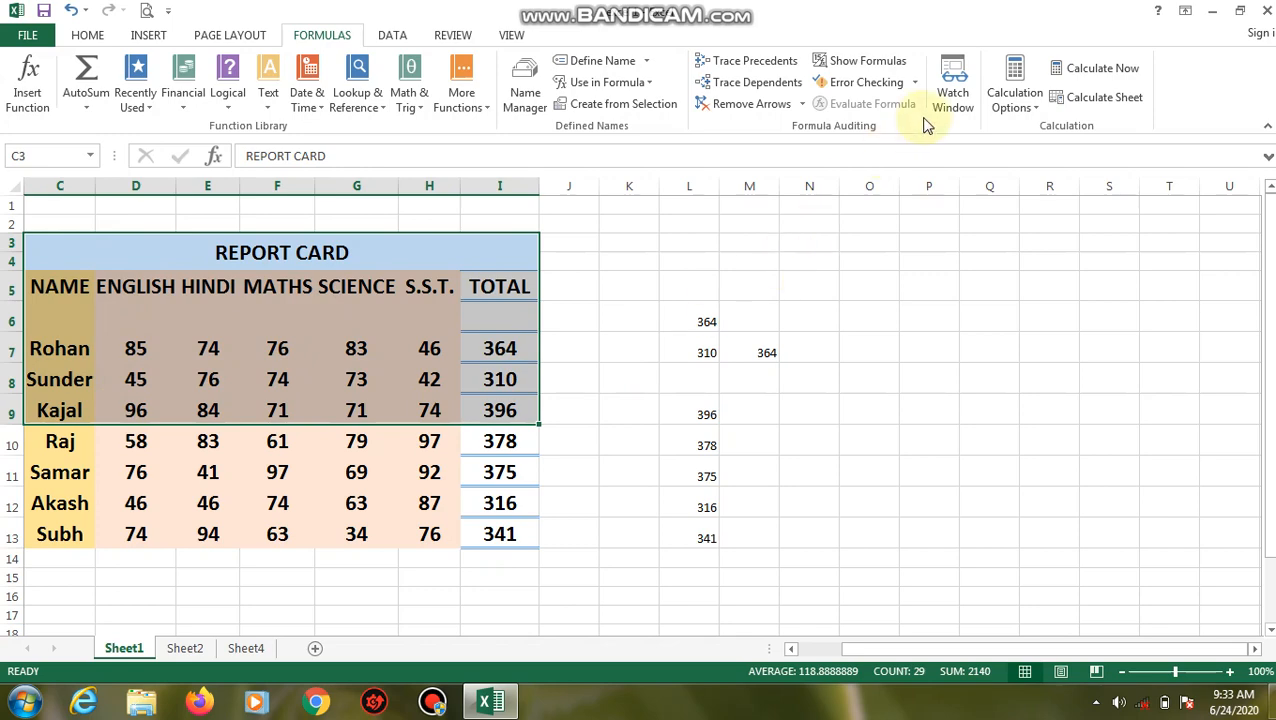
left_click(953, 82)
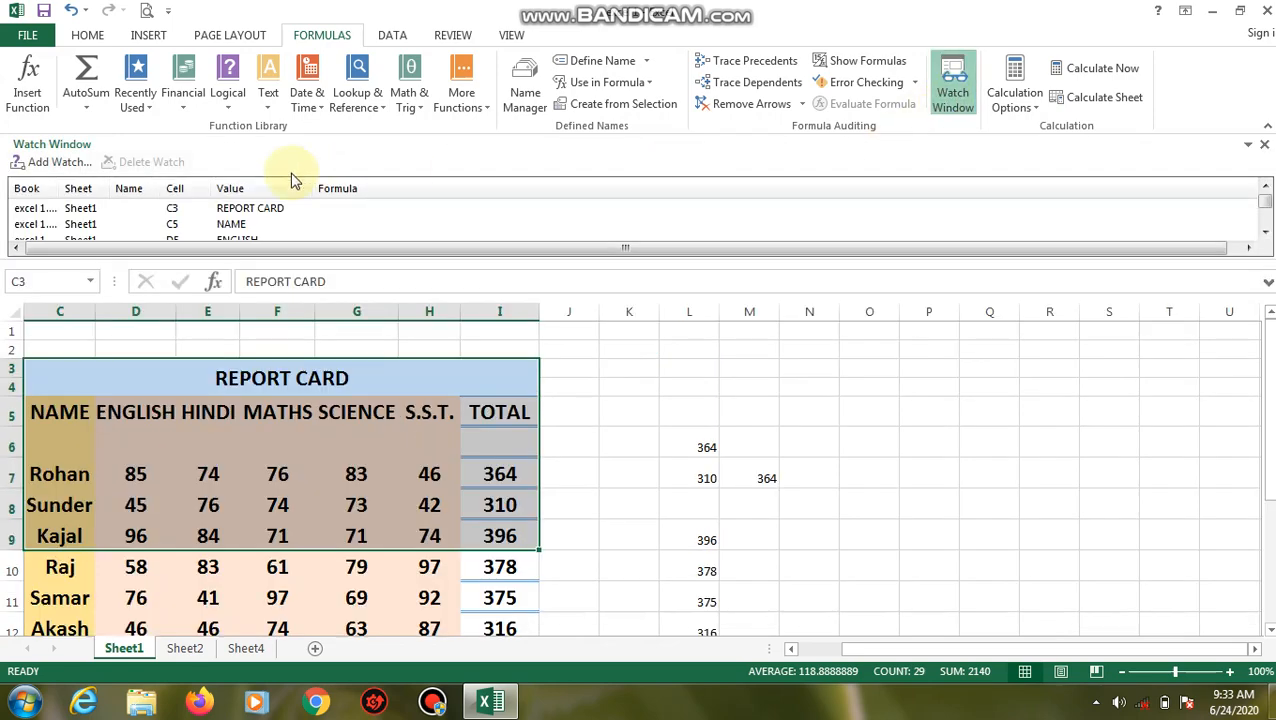
left_click(25, 162)
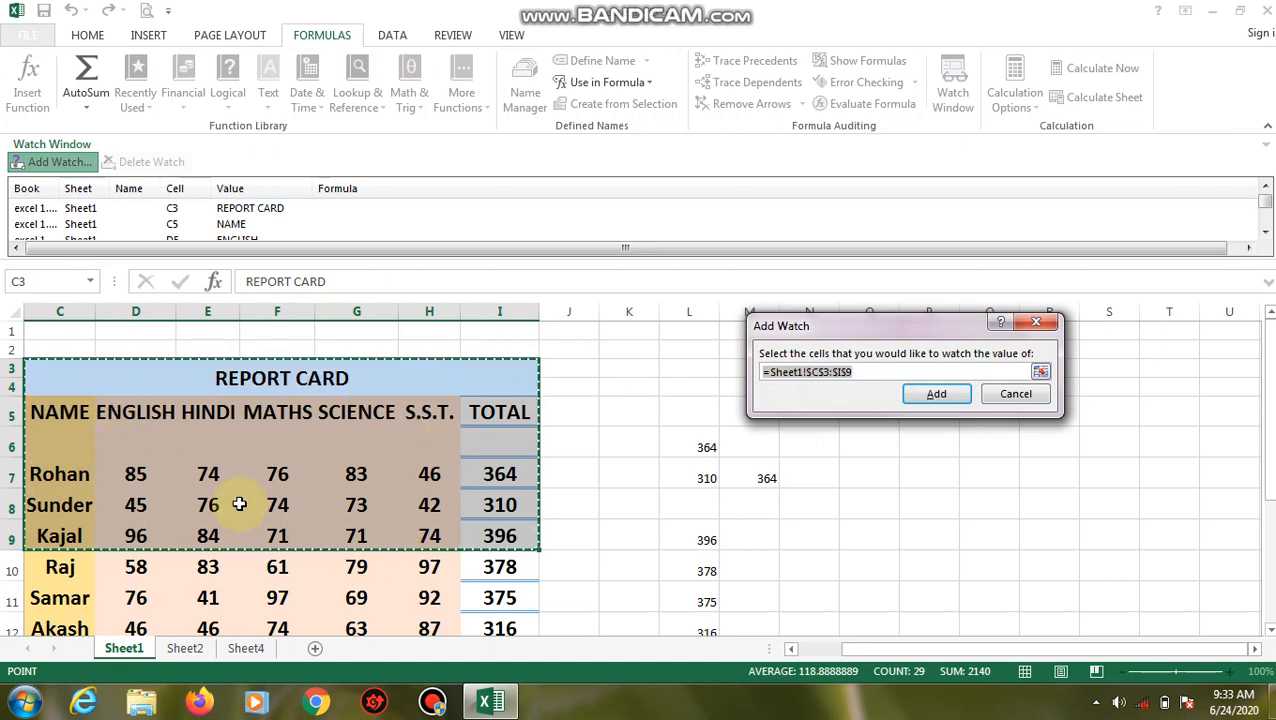
left_click(915, 398)
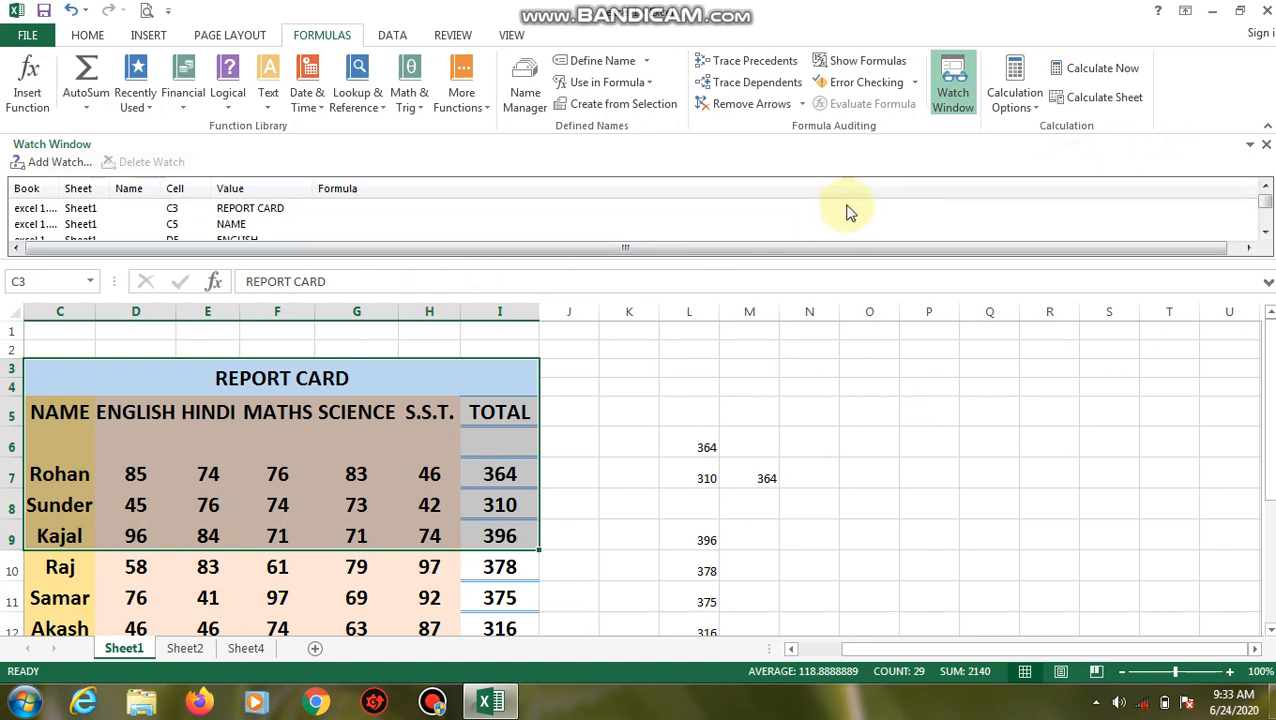
- Enlarge the Watch Window to about eight rows of watched cells, and close it
left_click(1252, 146)
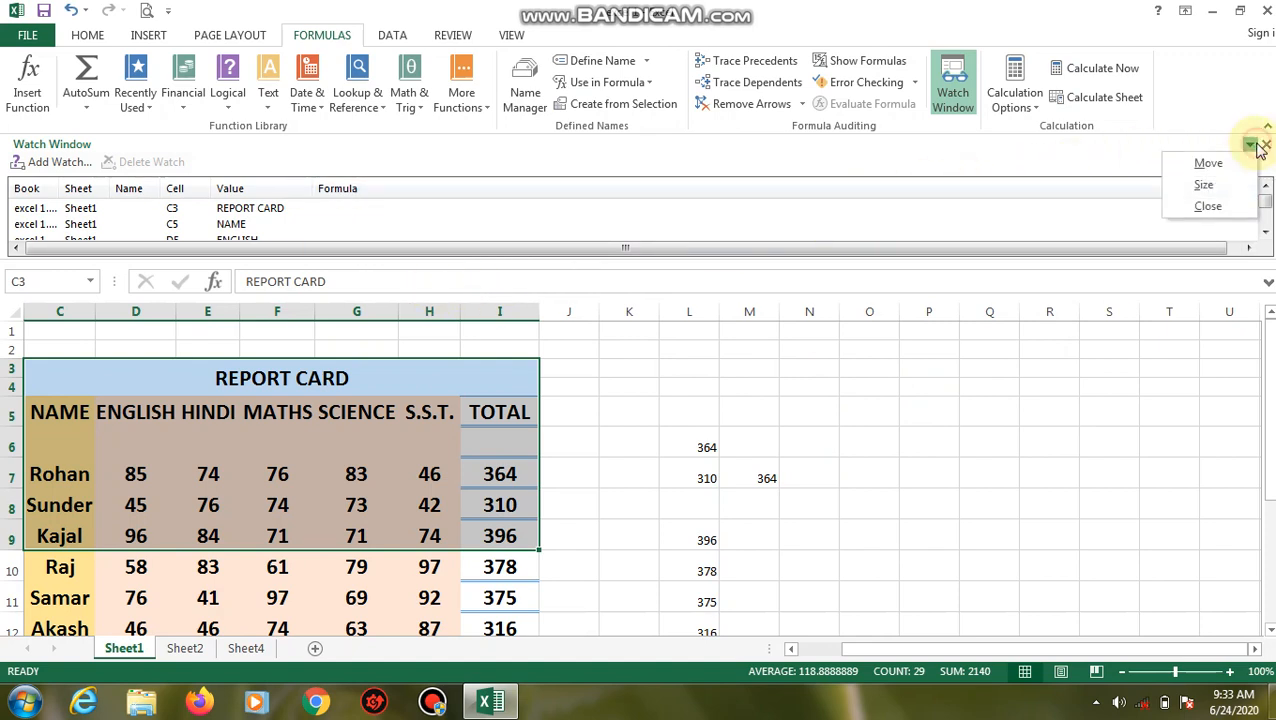
left_click(1203, 186)
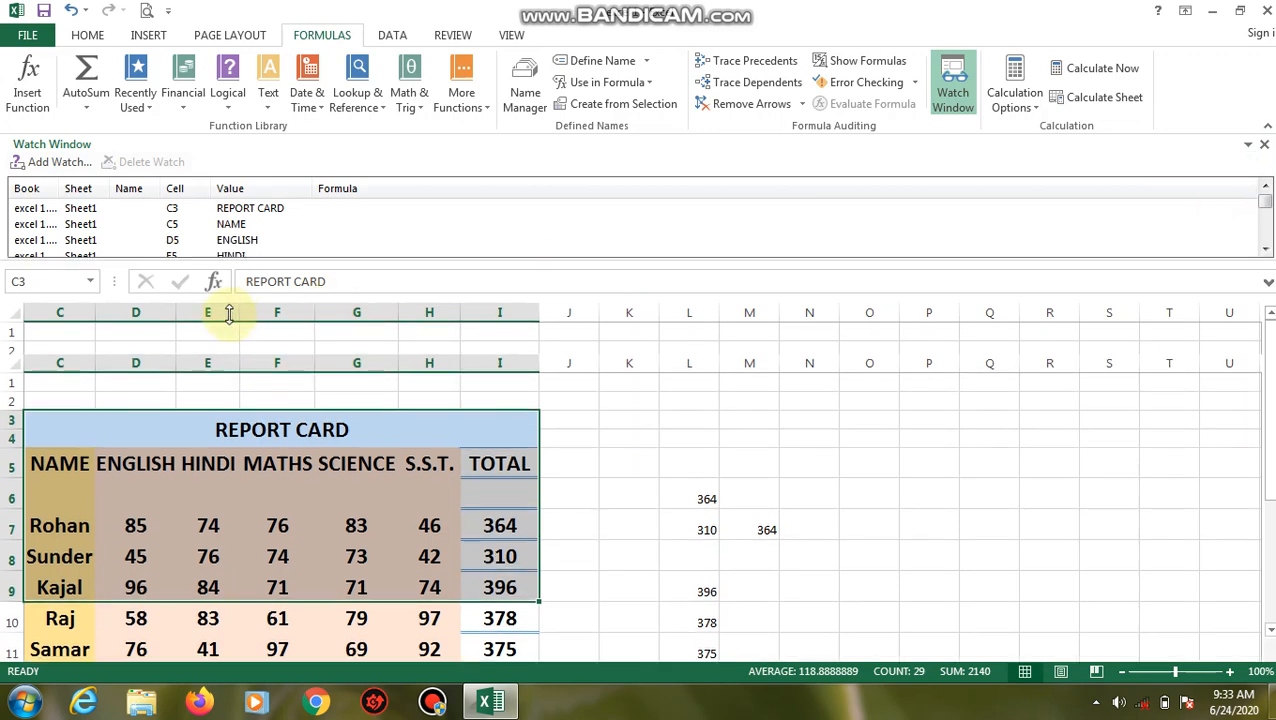
left_click(198, 278)
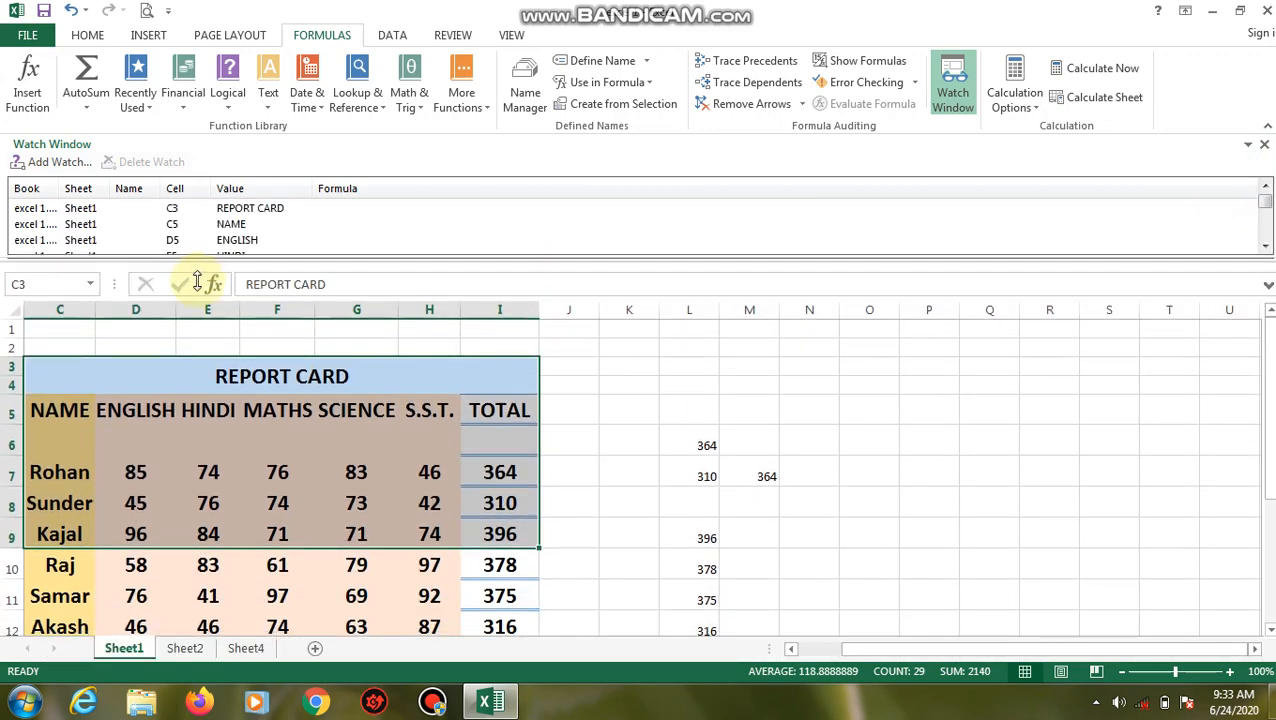
left_click_drag(198, 278, 113, 333)
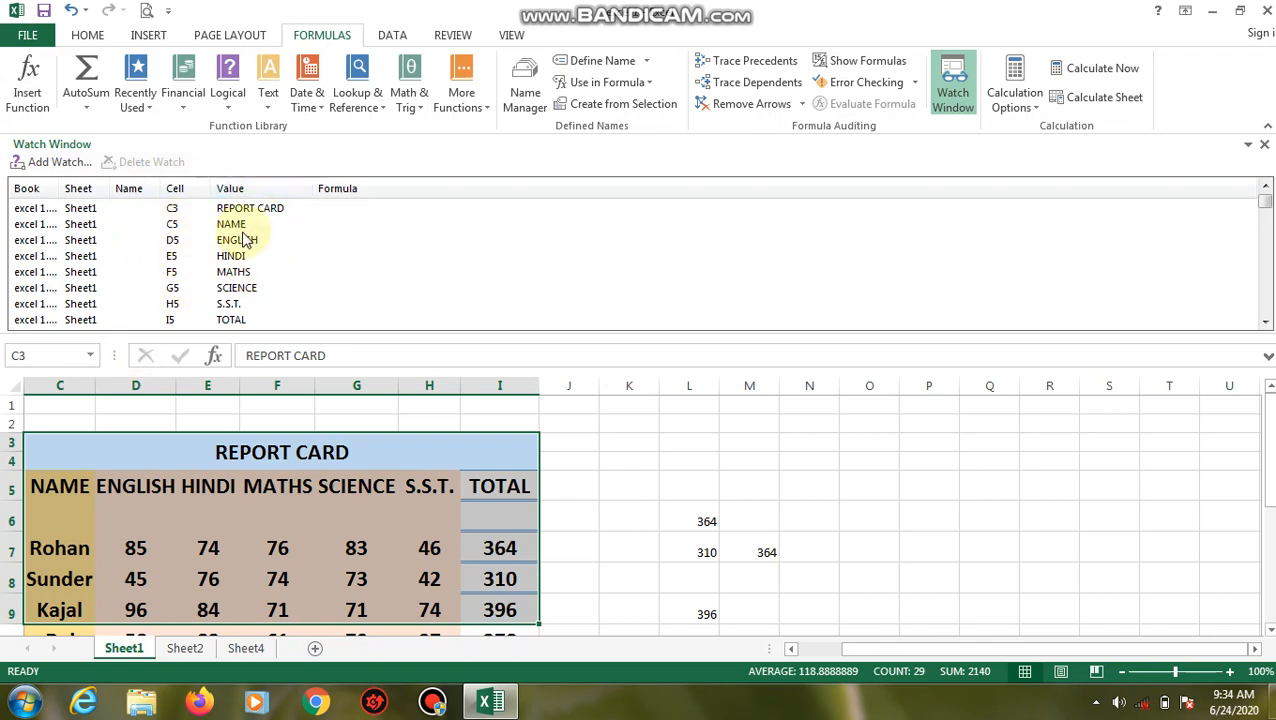
left_click(1263, 146)
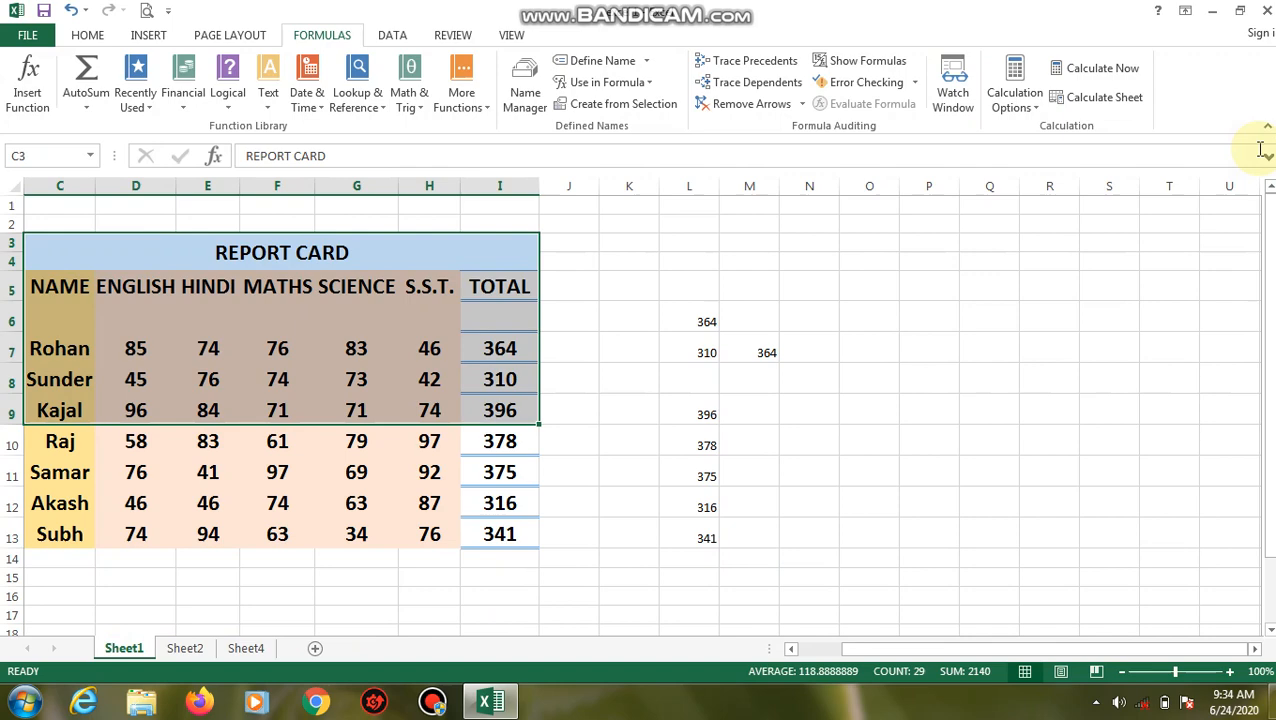
- Reopen the Watch Window and add a watch for the whole report card, range C3:I13 on Sheet1
left_click(672, 355)
left_click_drag(26, 239, 168, 533)
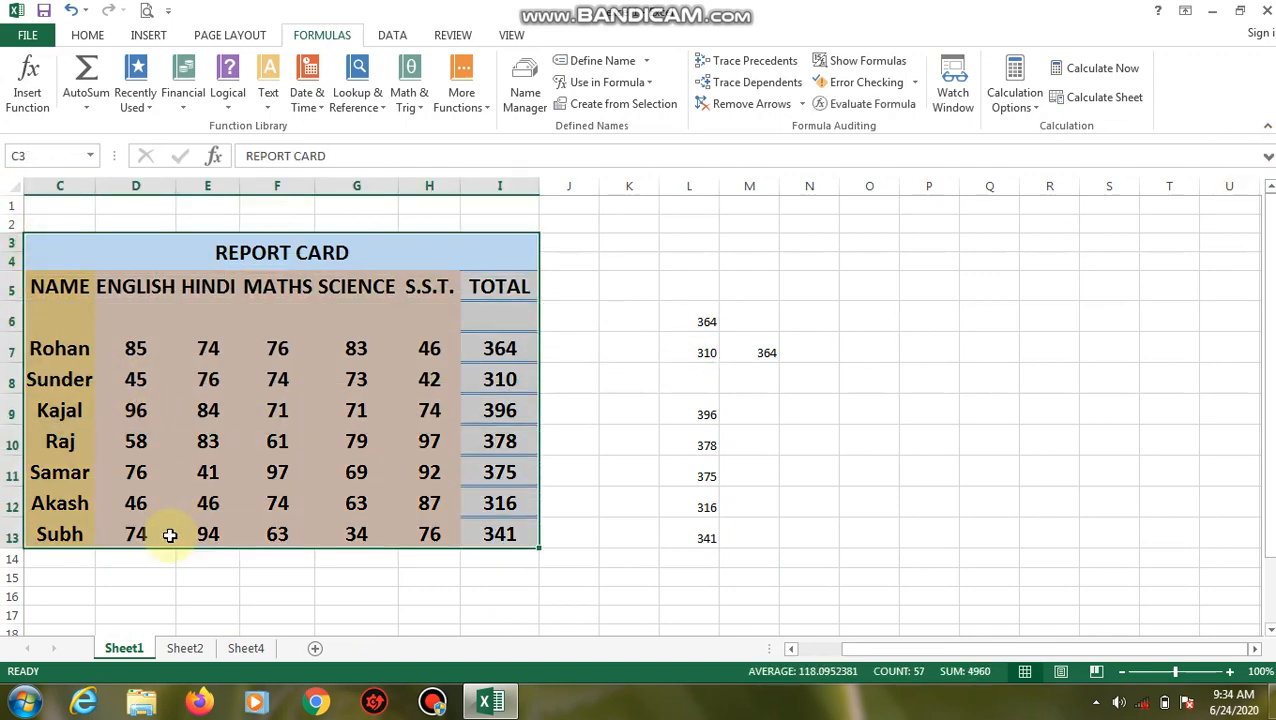
left_click(952, 84)
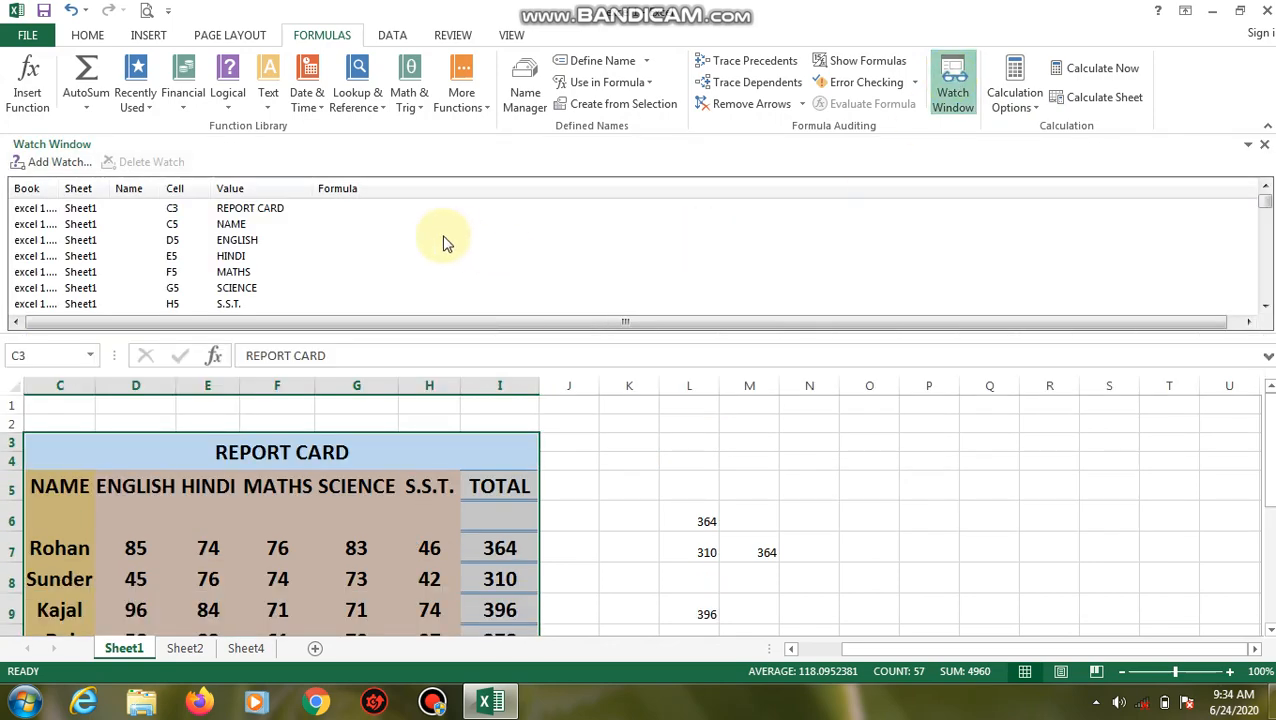
left_click(58, 162)
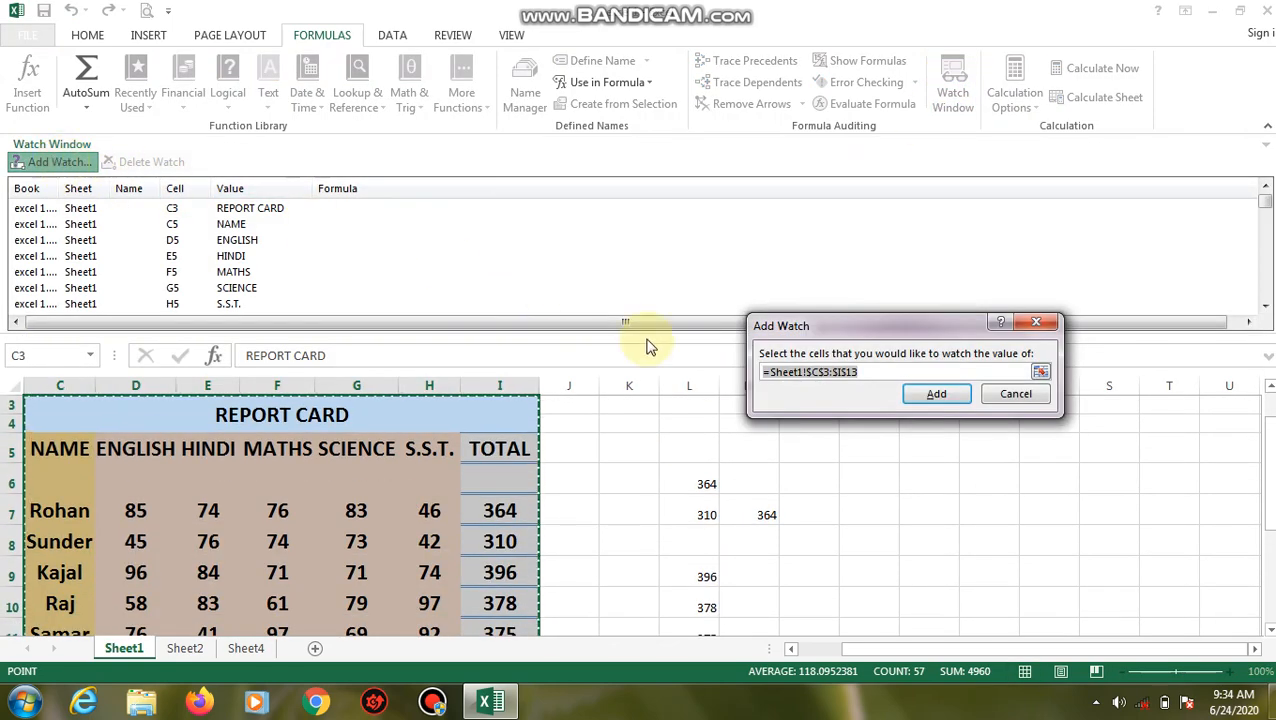
left_click(930, 397)
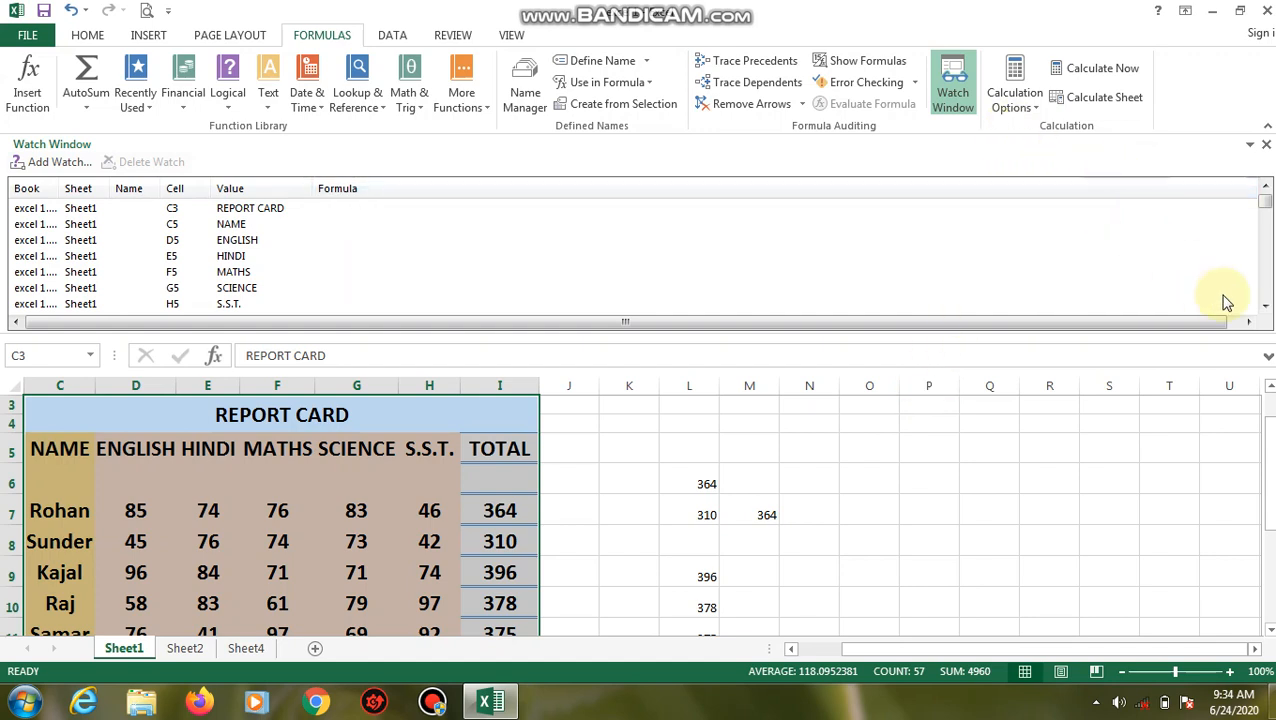
- Examine the watched report card values and SUM formulas, also from Sheet2, and compare them with the table on Sheet1
left_click(1264, 305)
left_click_drag(1265, 305, 1265, 305)
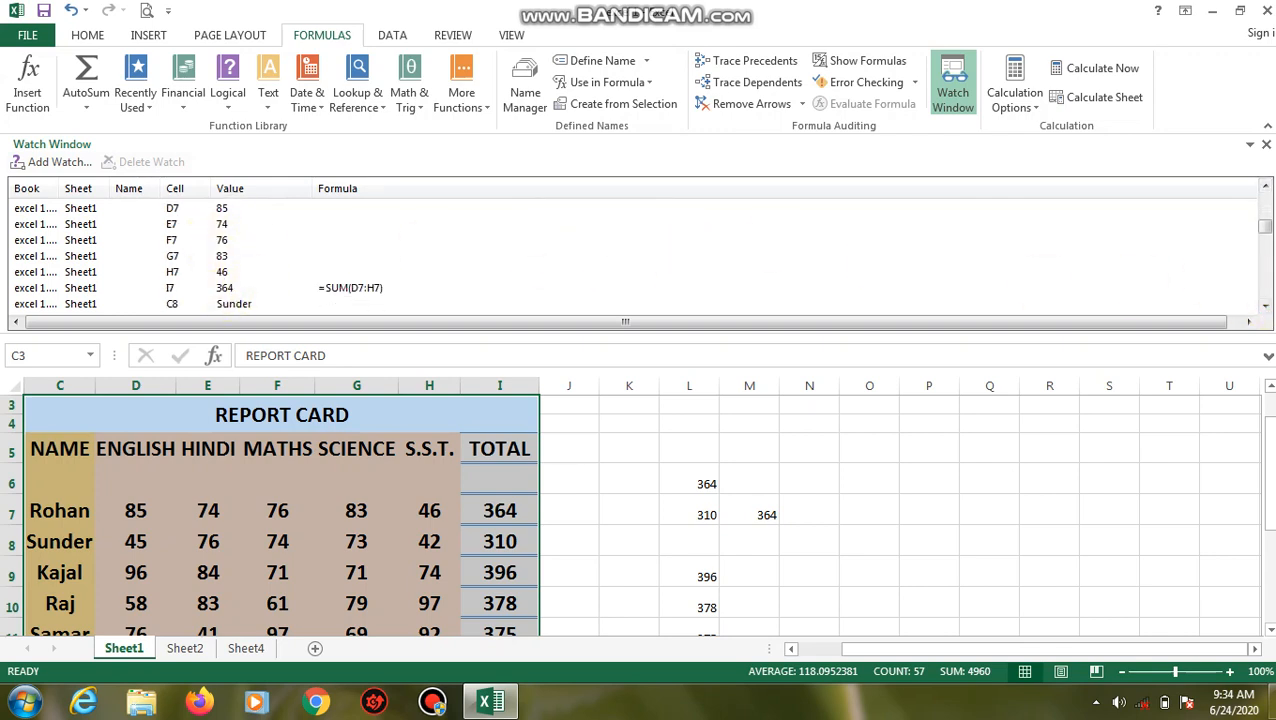
left_click_drag(1265, 314, 1265, 310)
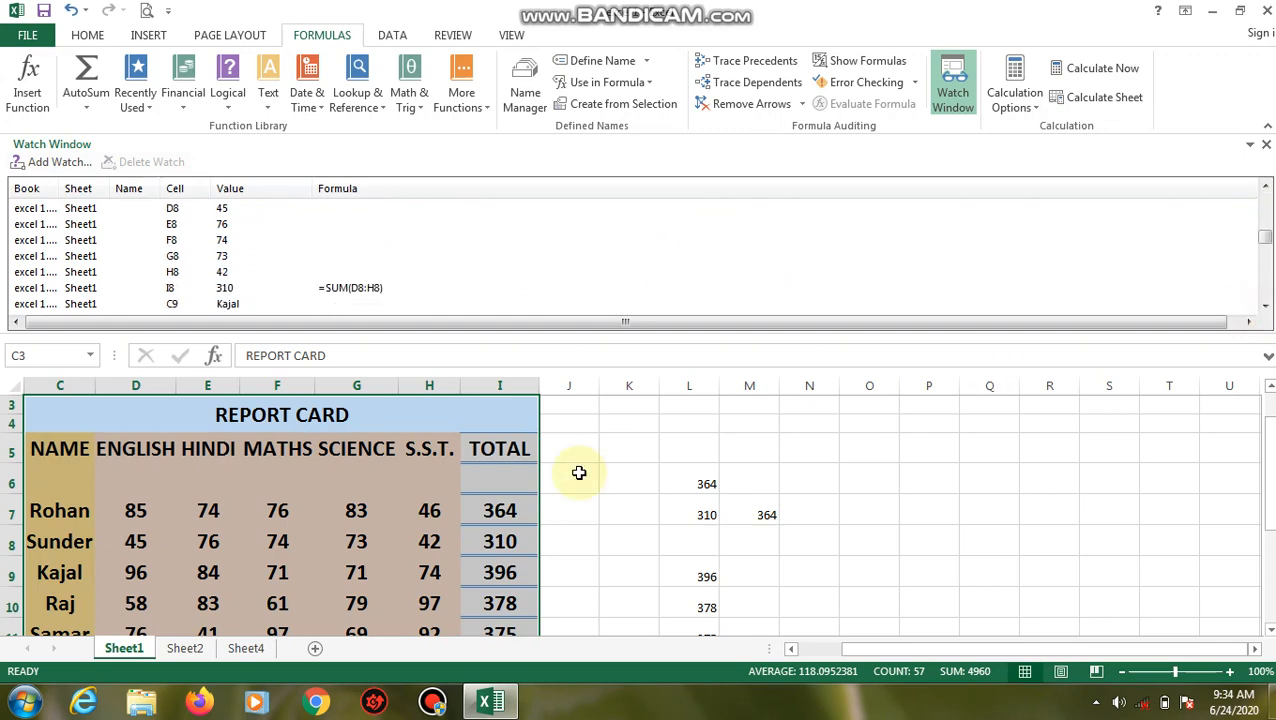
left_click(184, 648)
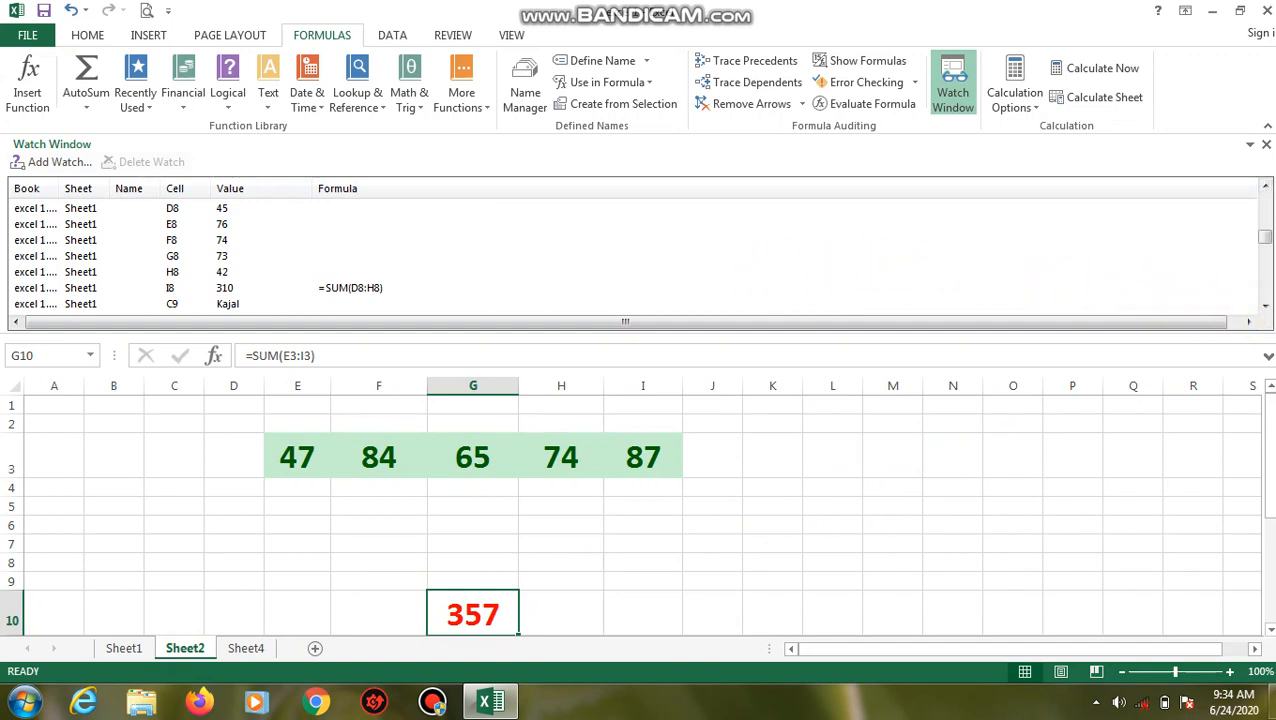
left_click_drag(1267, 307, 1265, 310)
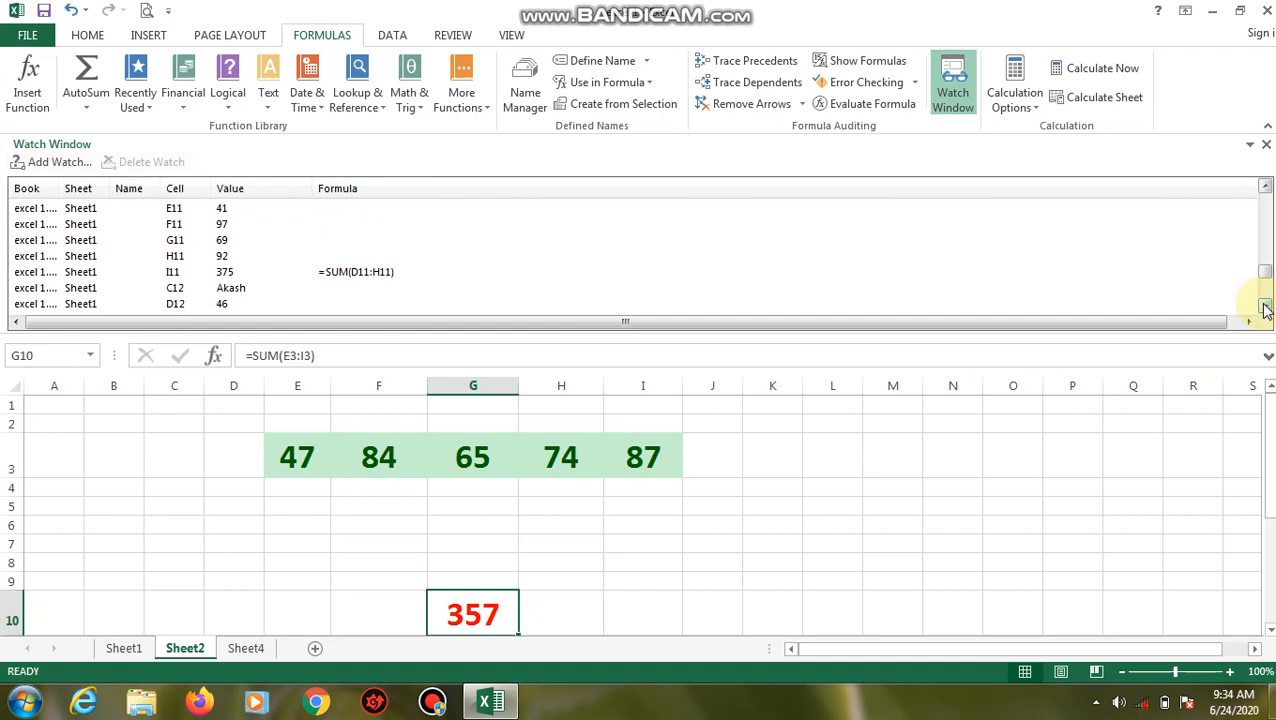
left_click_drag(1265, 310, 1265, 310)
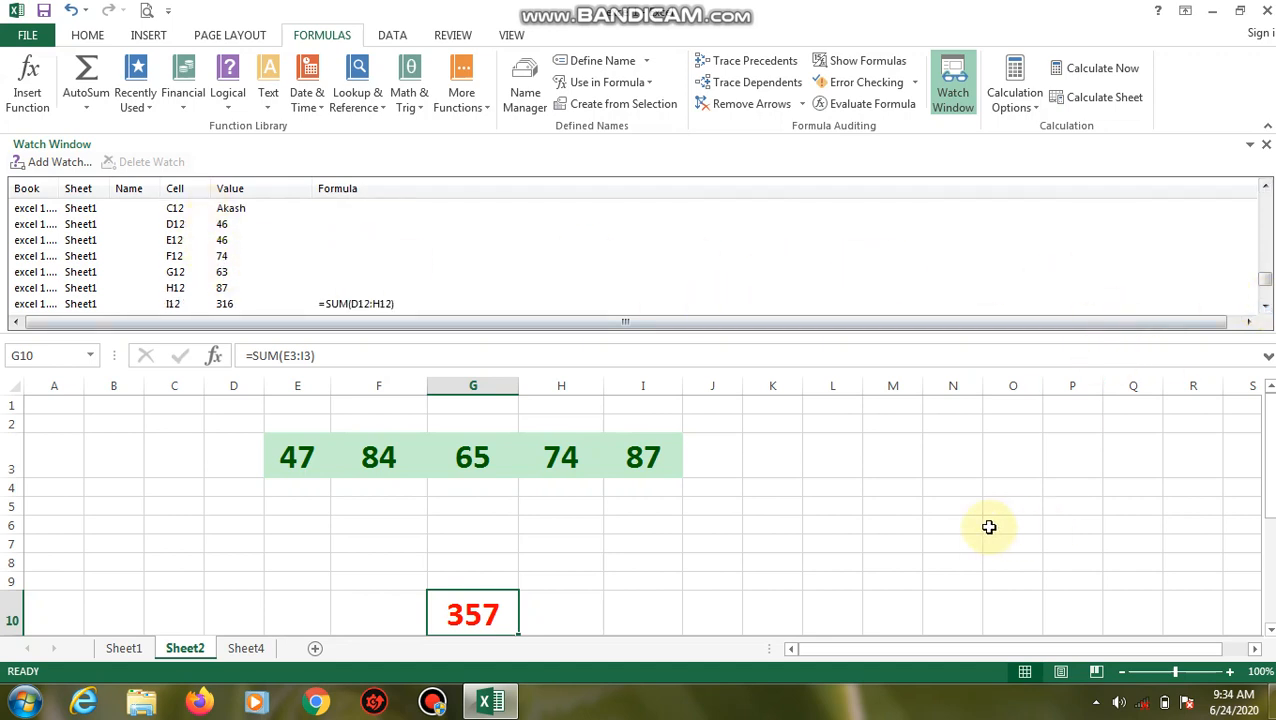
left_click(128, 649)
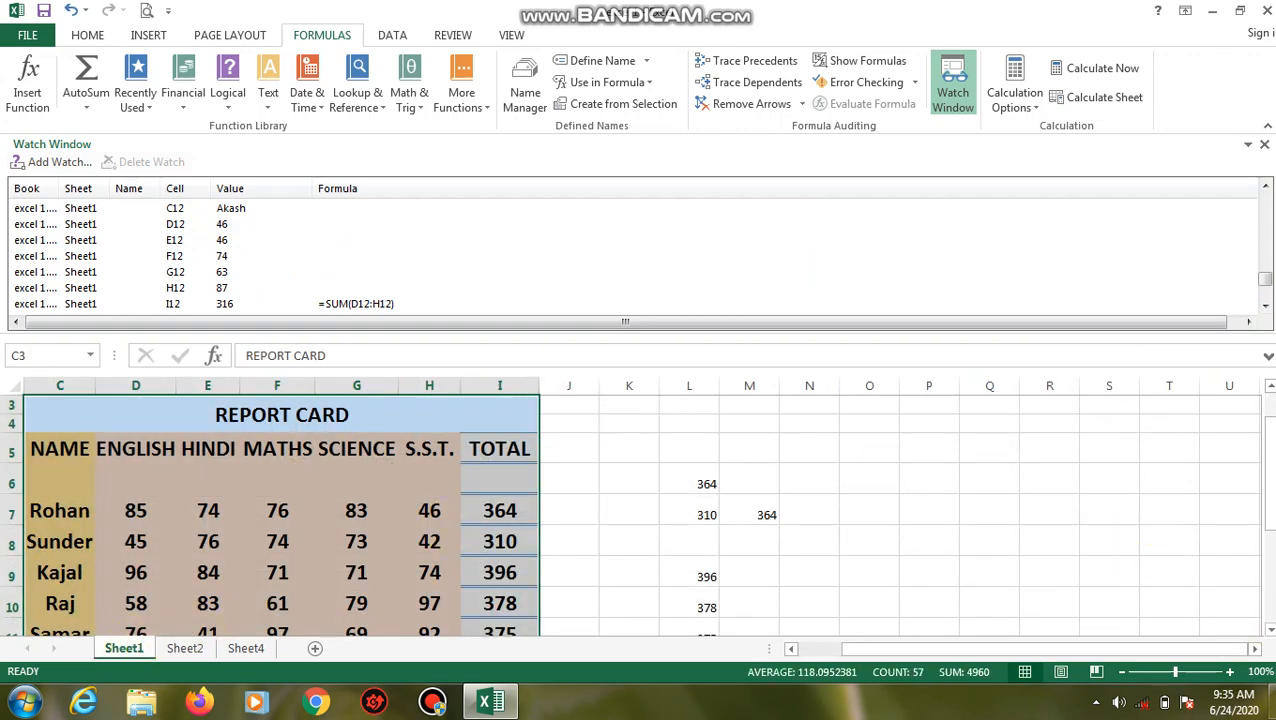
scroll(1268, 632, "down", 2)
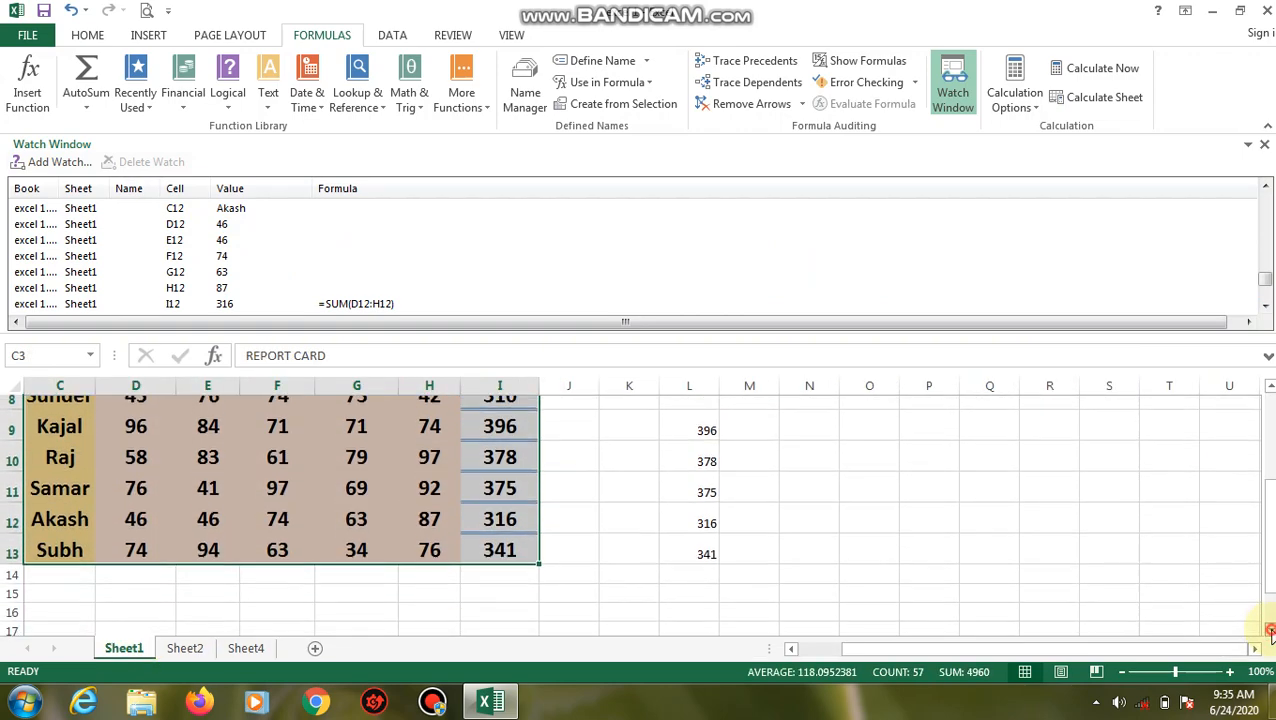
- Switch from the report card to Sheet2 and close the Watch Window
scroll(1270, 393, "up", 3)
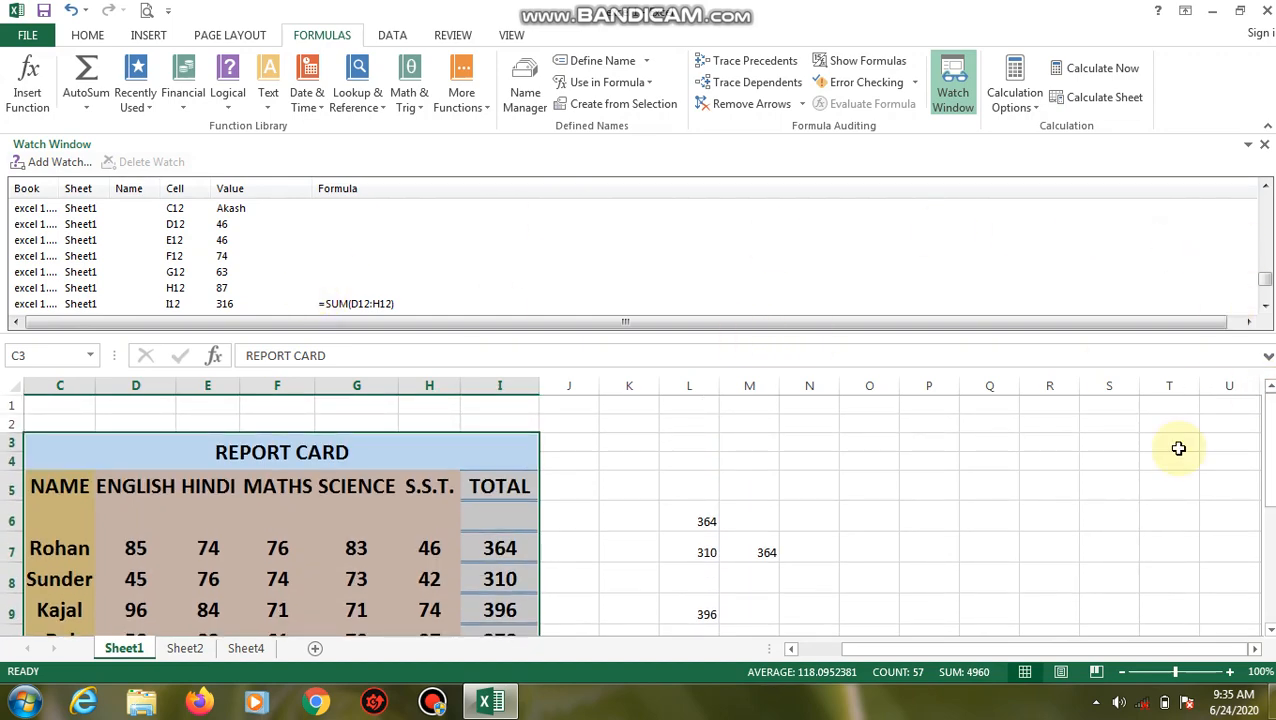
left_click(185, 647)
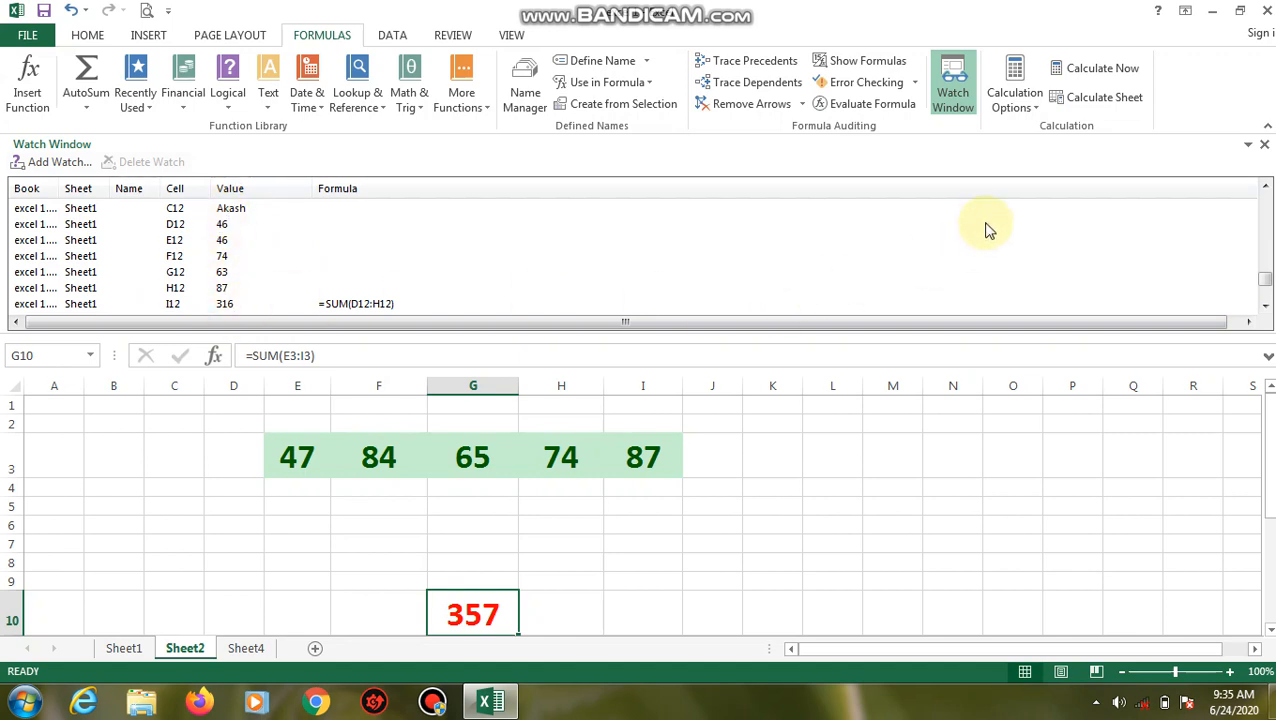
left_click(1266, 146)
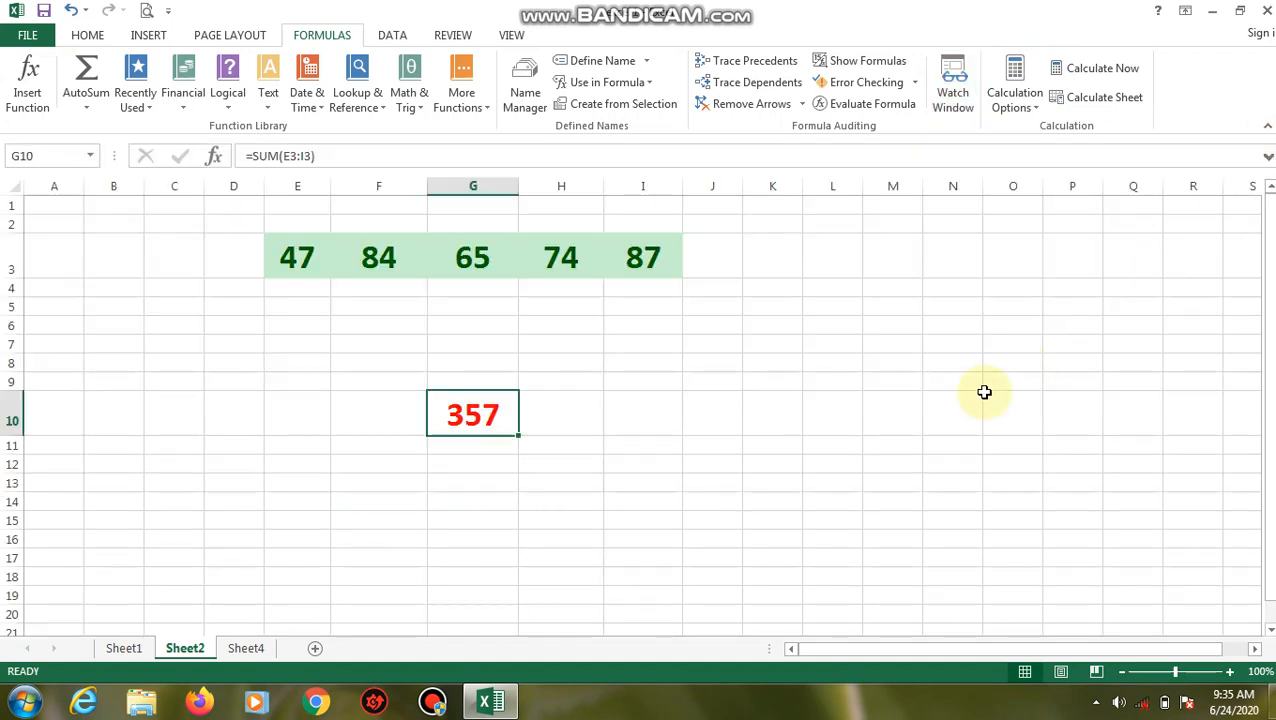
- Go to the product table on Sheet4 and view the available calculation options without changing them
left_click(985, 395)
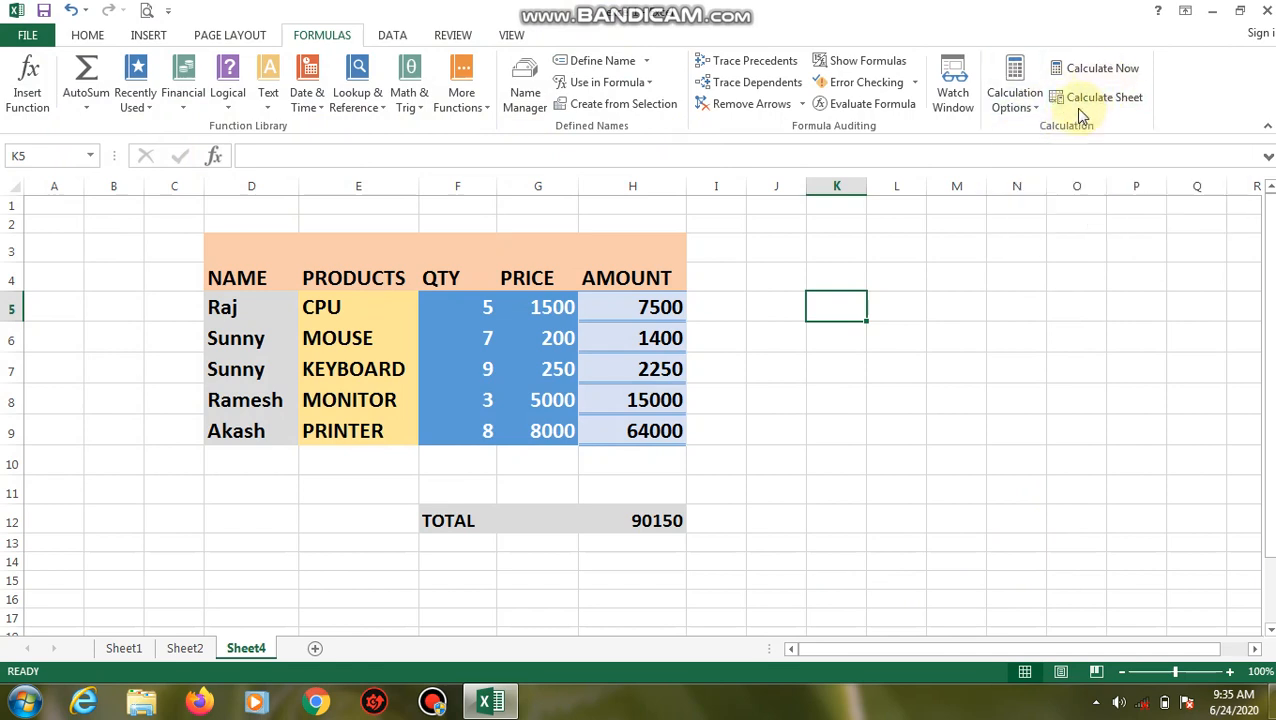
left_click(1033, 110)
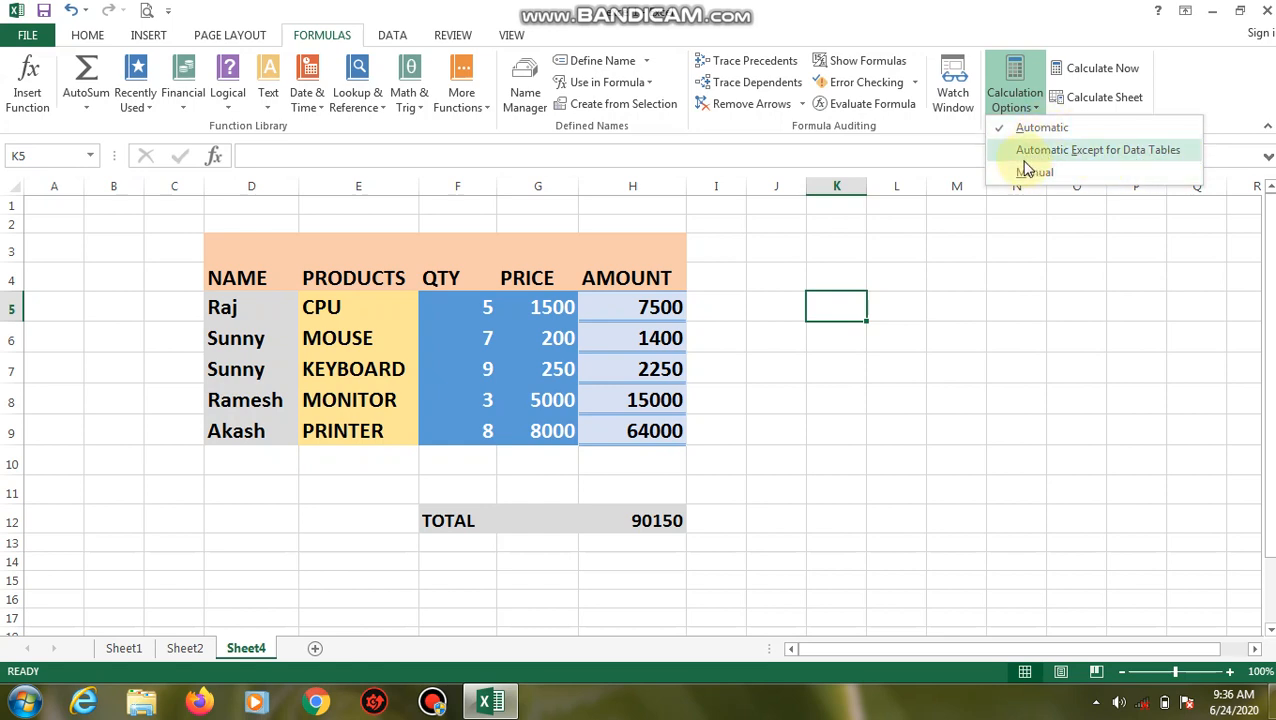
left_click(849, 370)
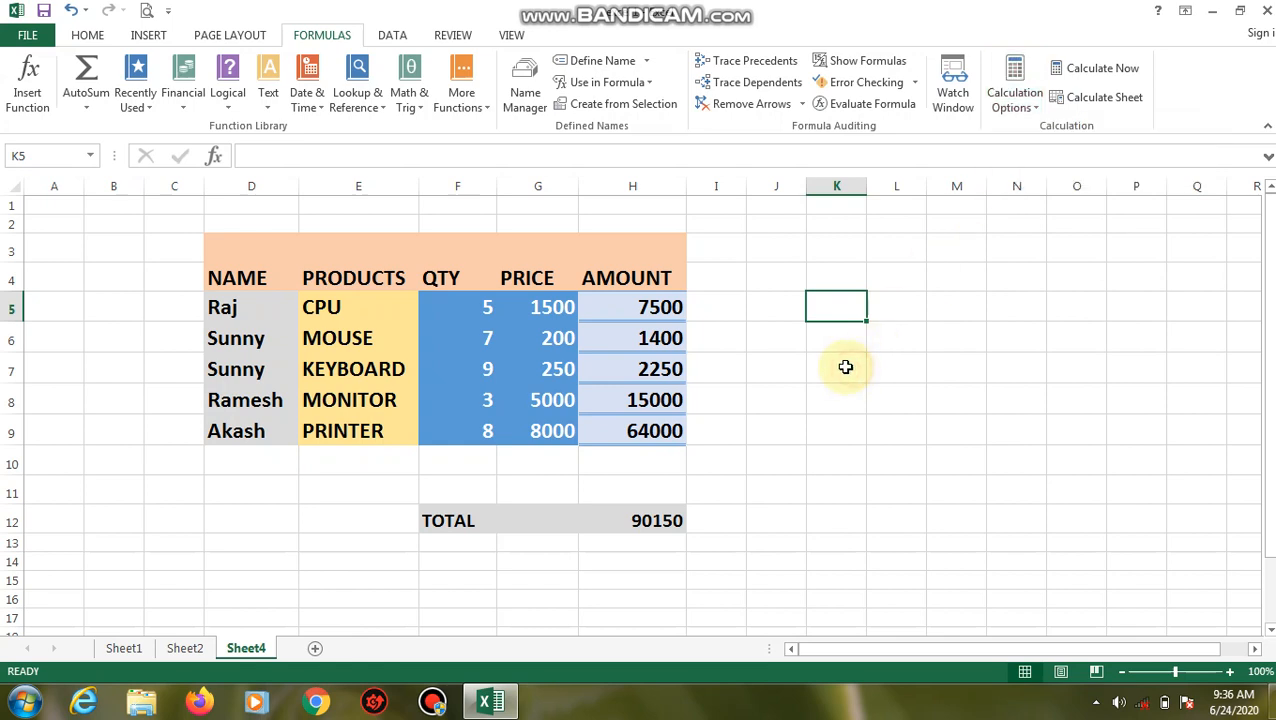
- Enter the formula =(H5*F5) in cell I5, beside the CPU row's amount
left_click(651, 313)
left_click(733, 306)
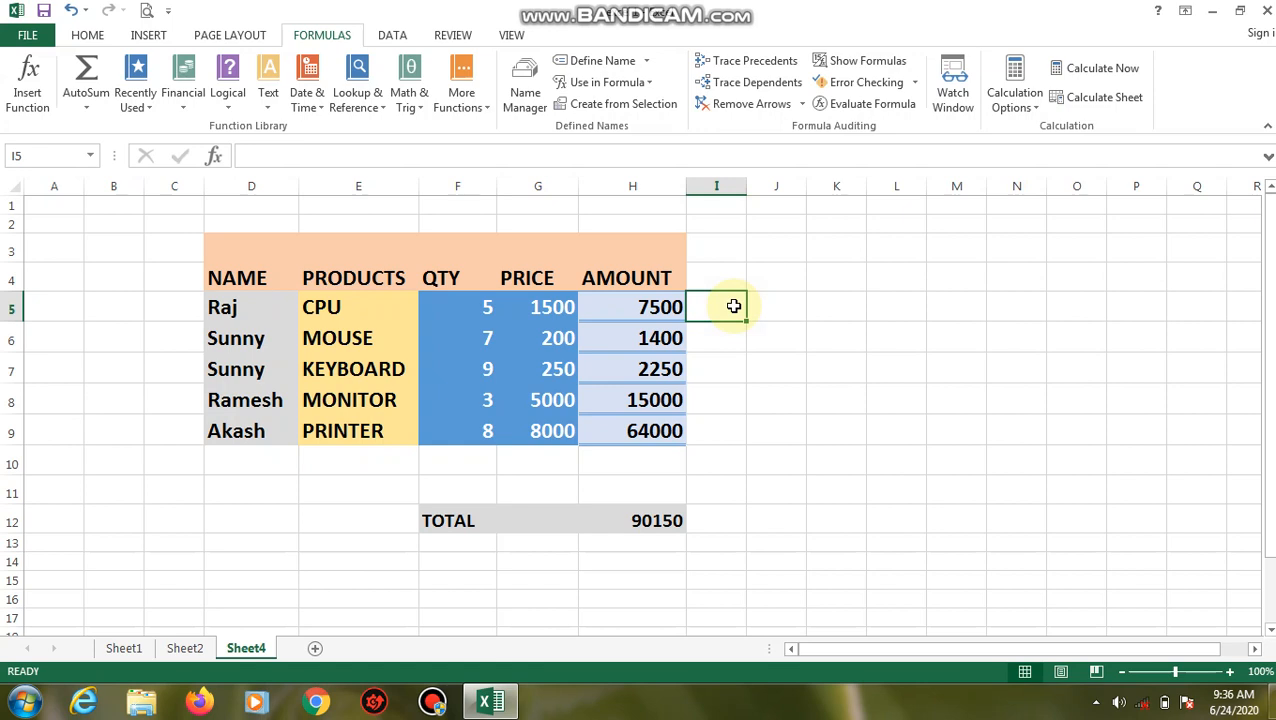
type("=")
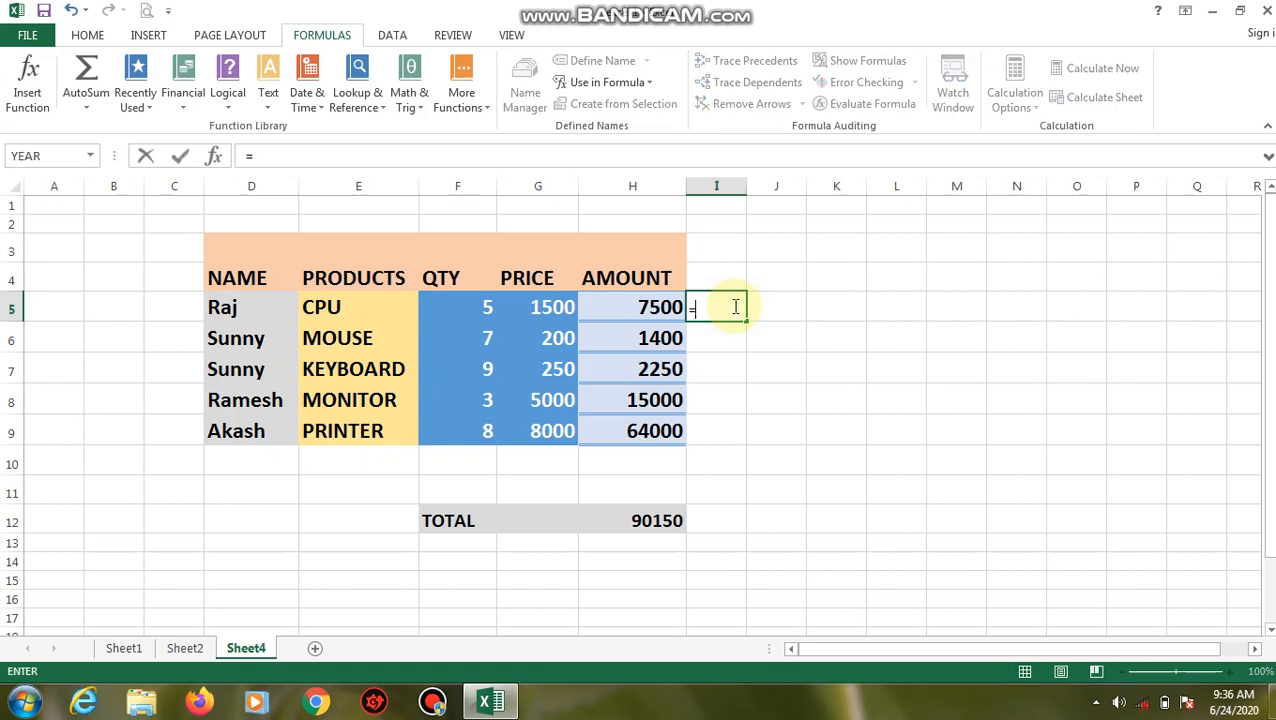
type("(")
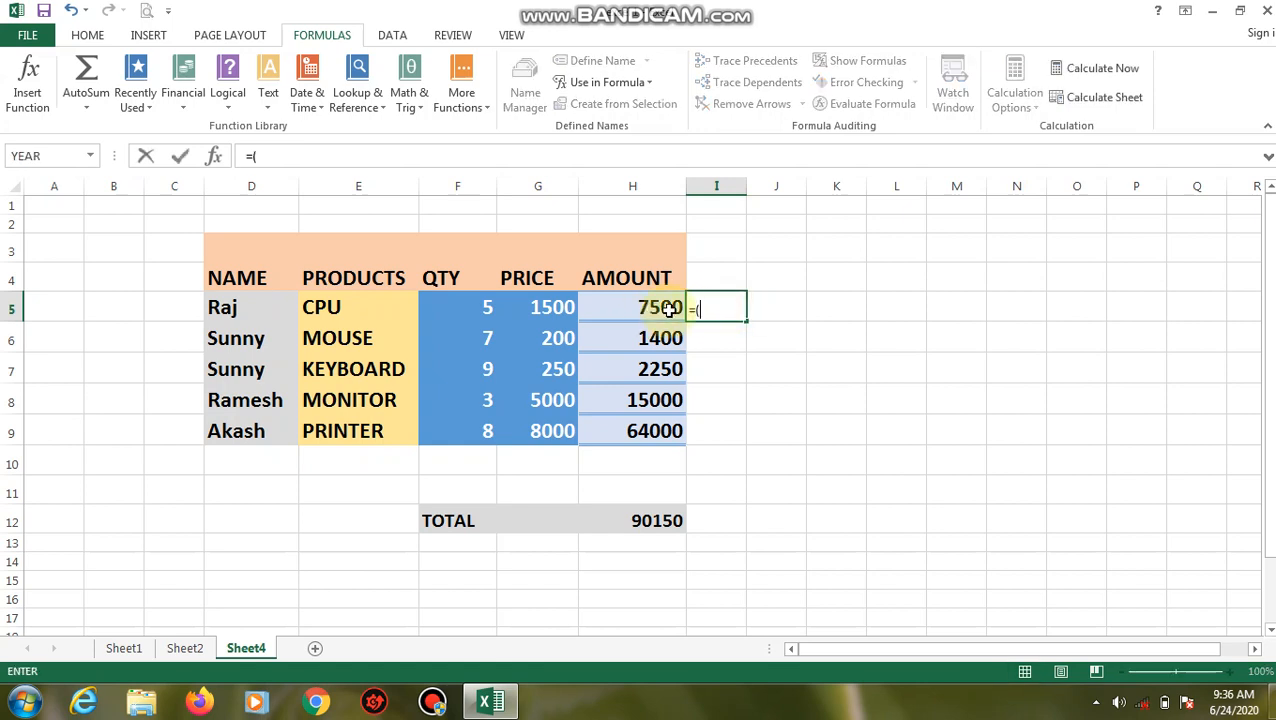
left_click(660, 307)
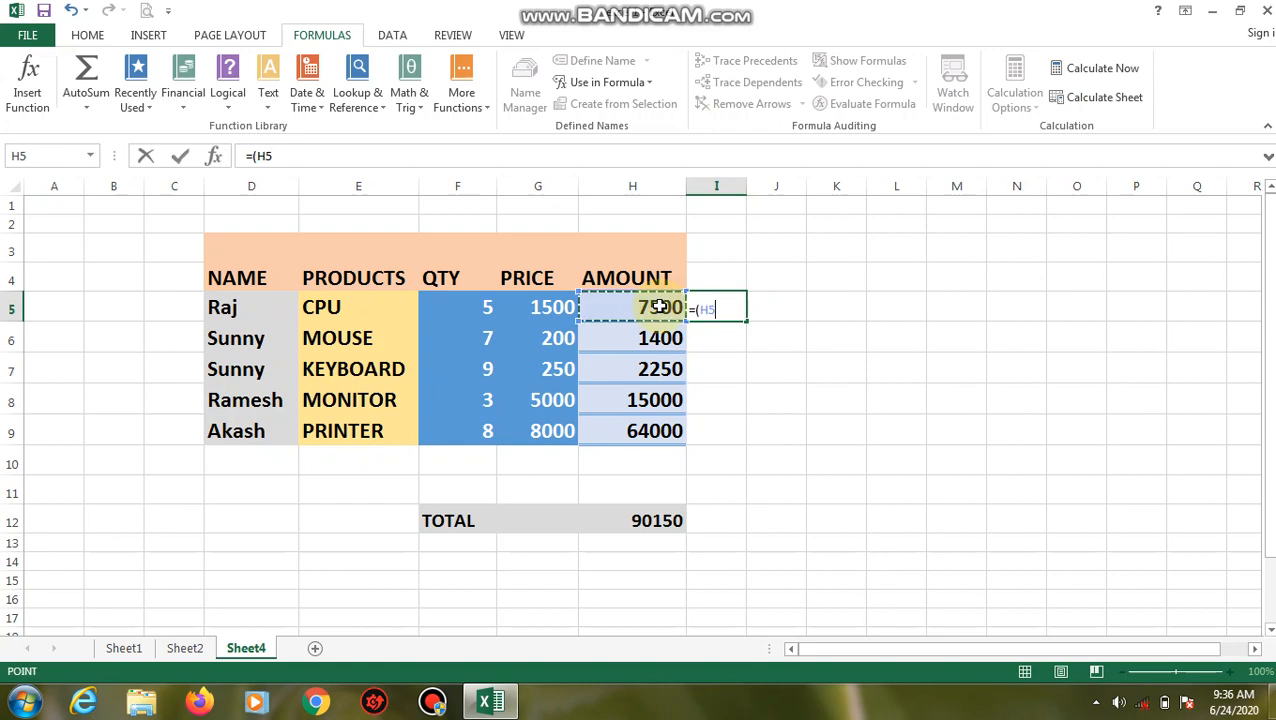
type("*")
left_click(476, 305)
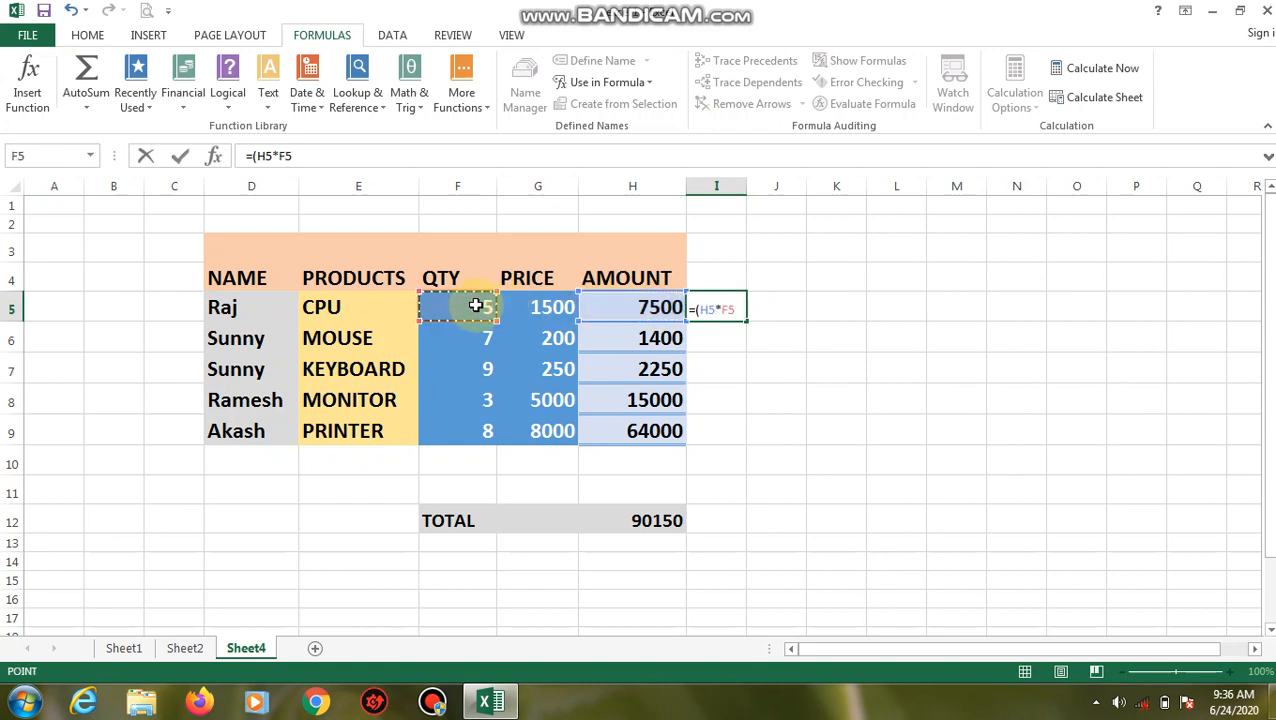
type(")")
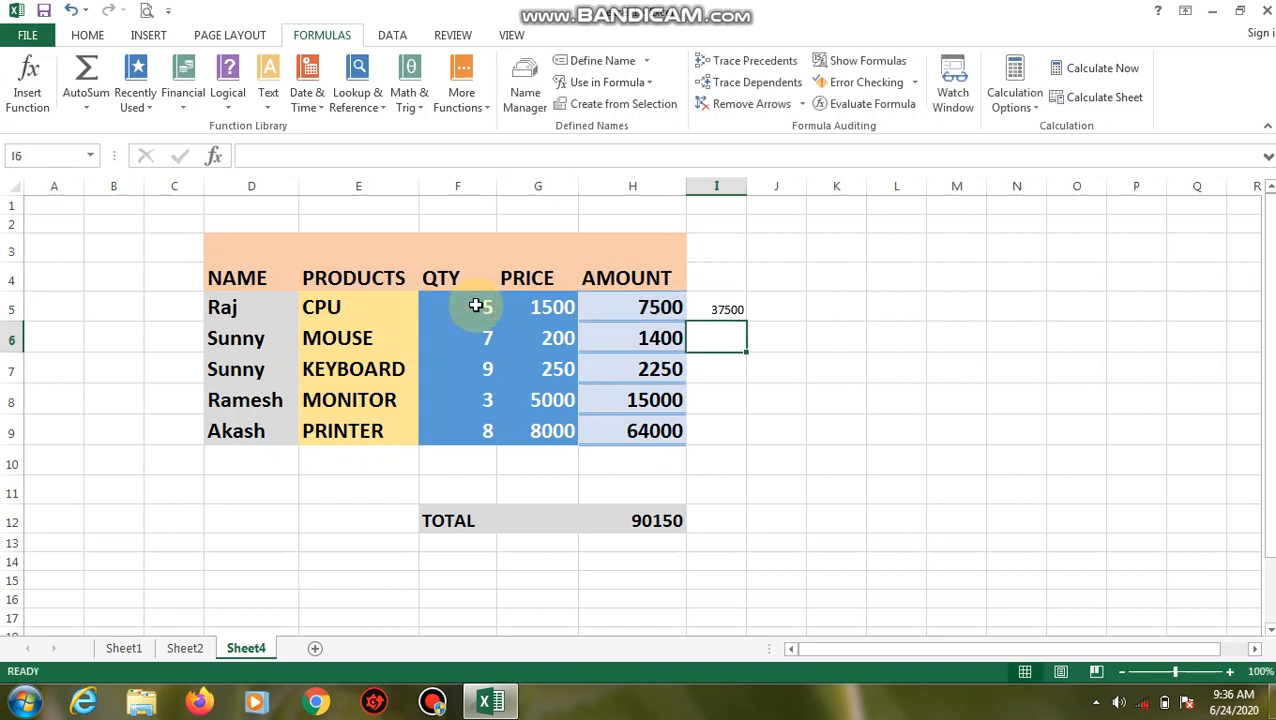
key("Return")
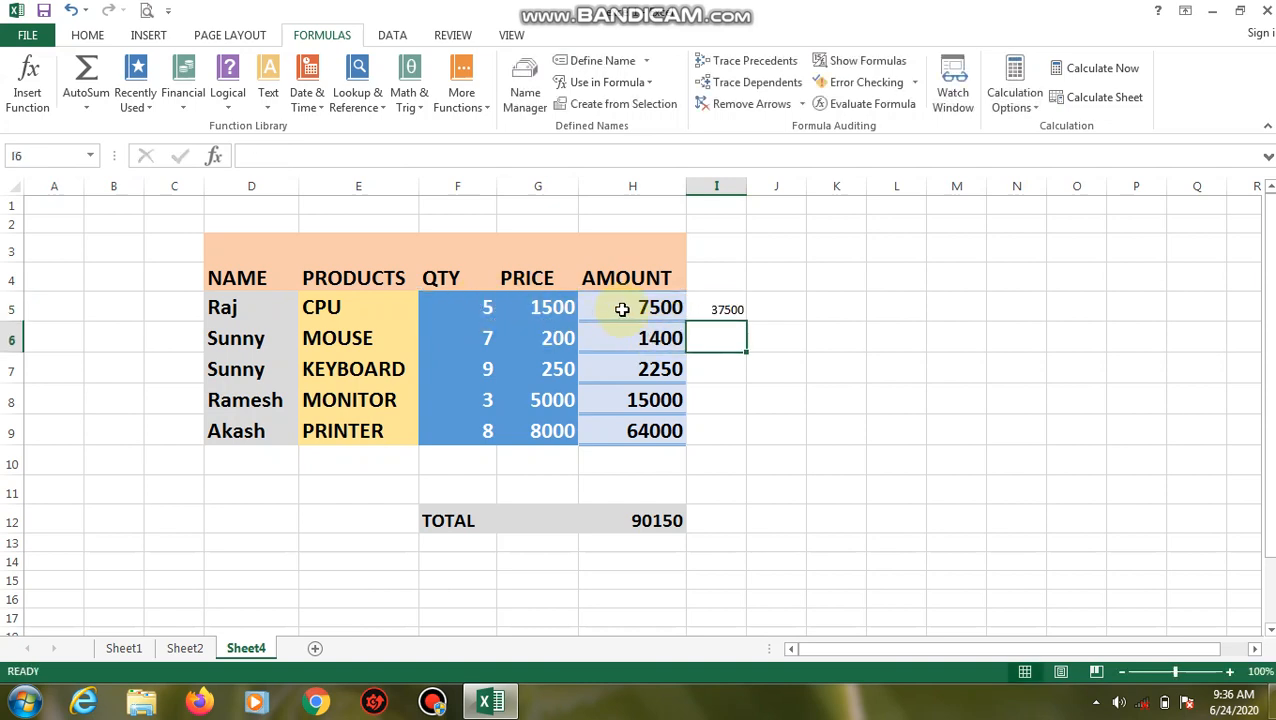
- Replace the formula in cell I5 with =(G5*F5) to multiply the CPU's price by its quantity
left_click(732, 311)
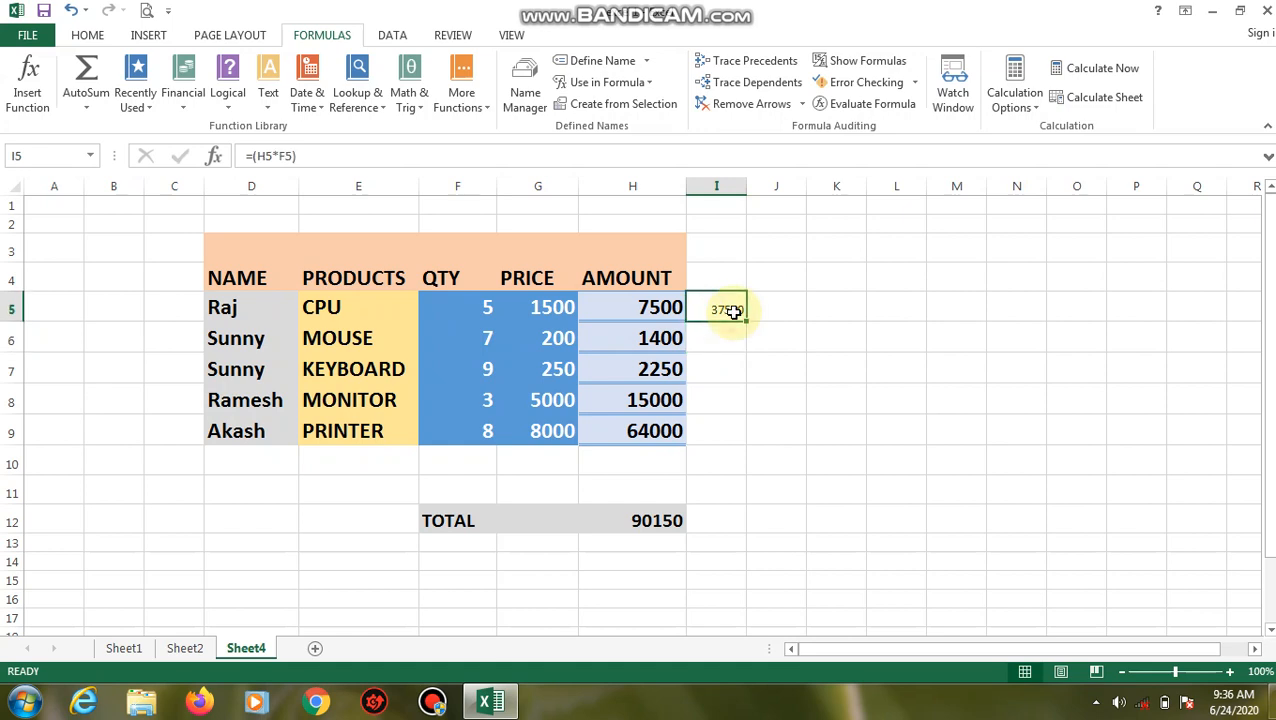
key("BackSpace")
type("=")
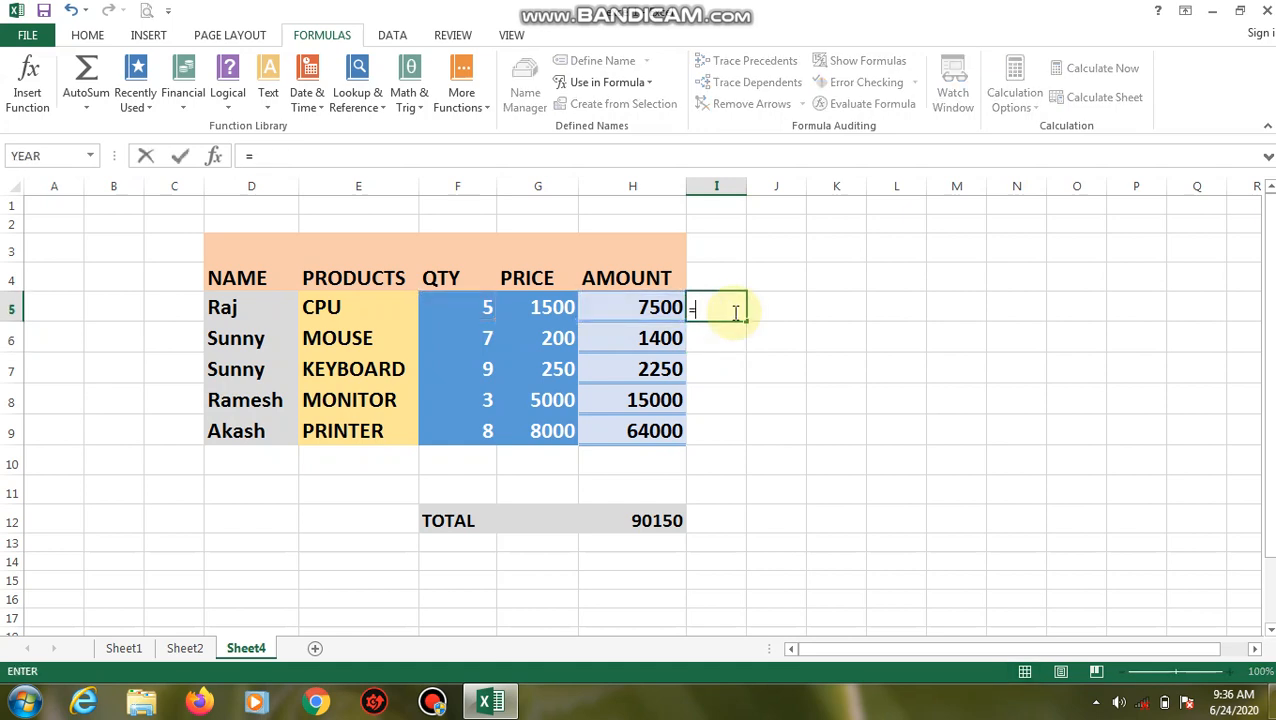
type("(")
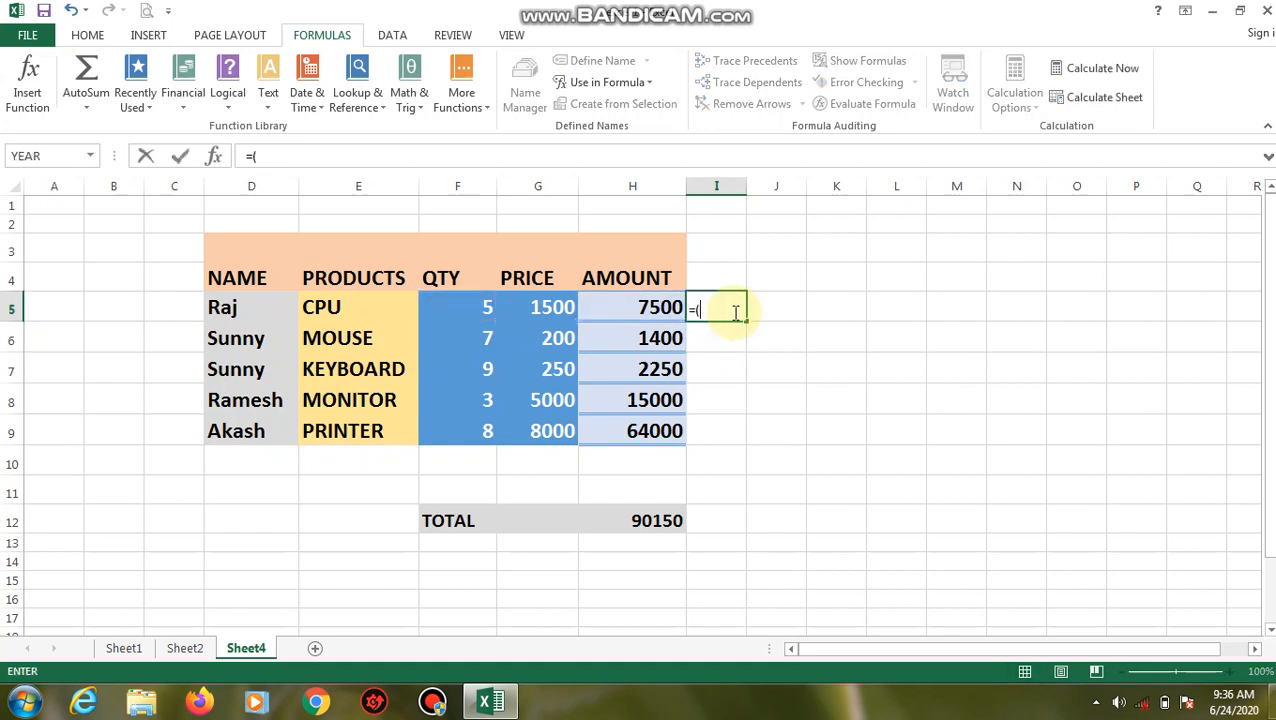
left_click(526, 300)
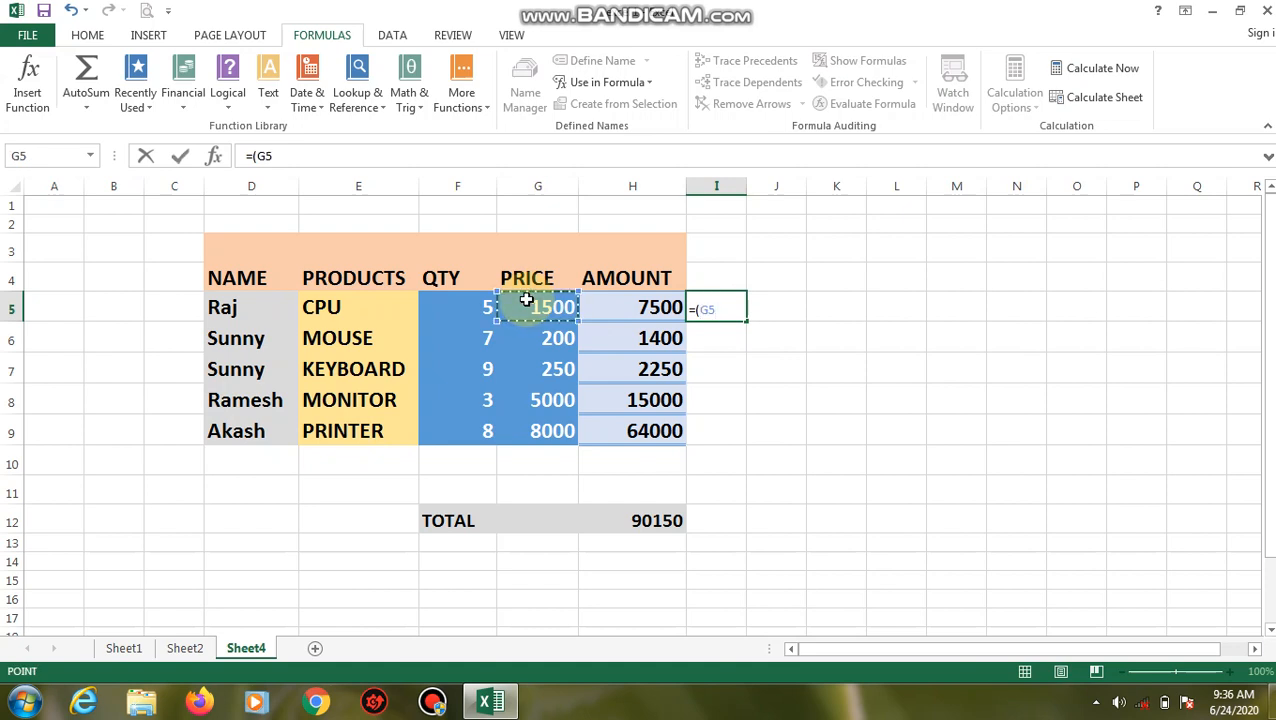
type("*")
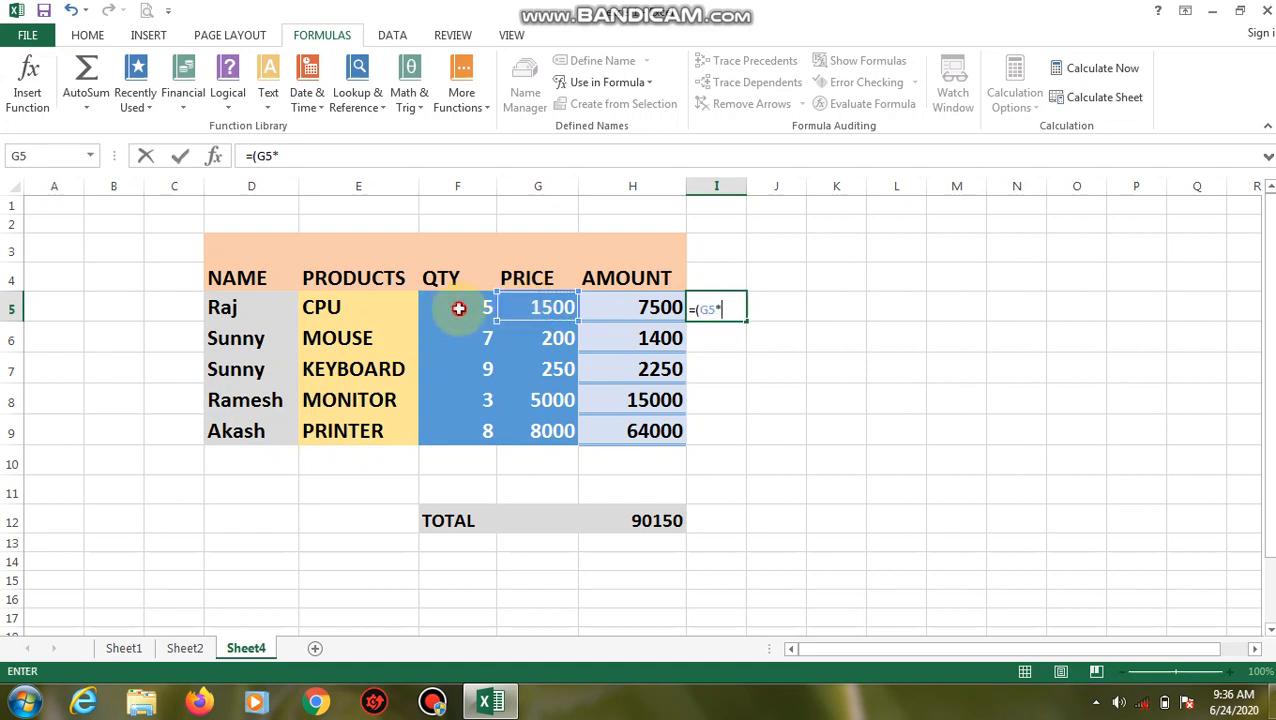
left_click(458, 308)
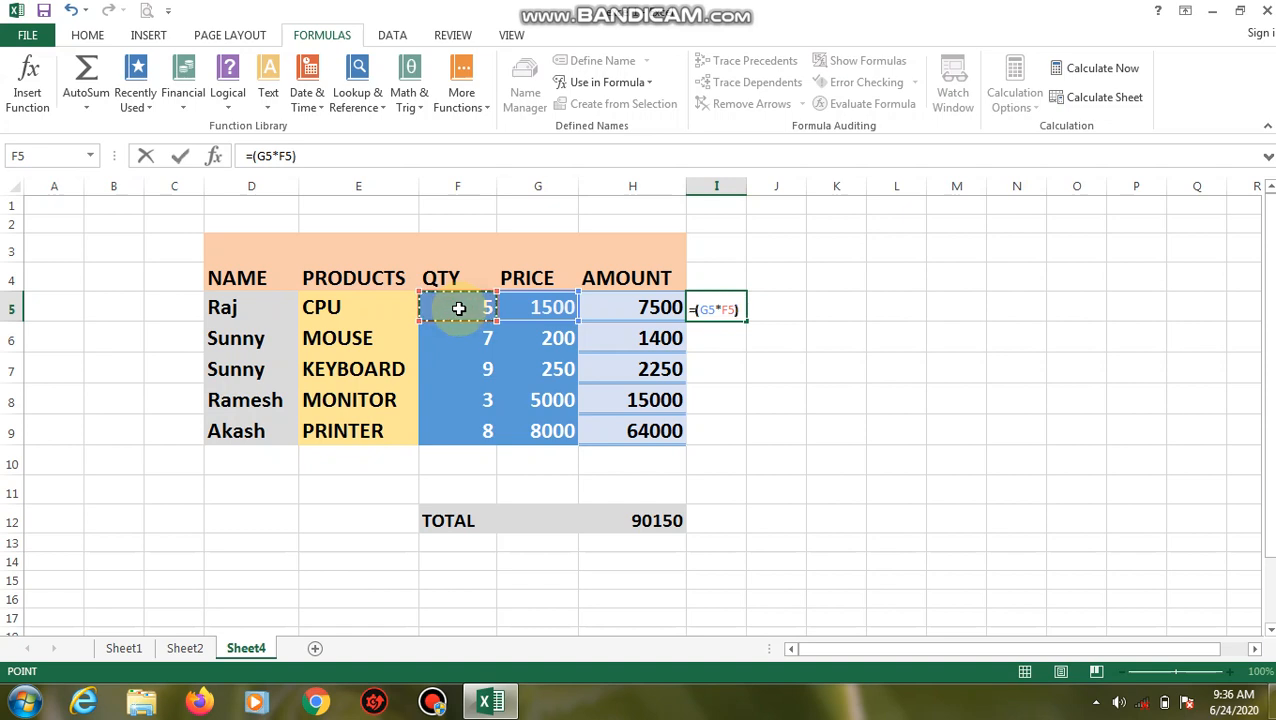
key("Return")
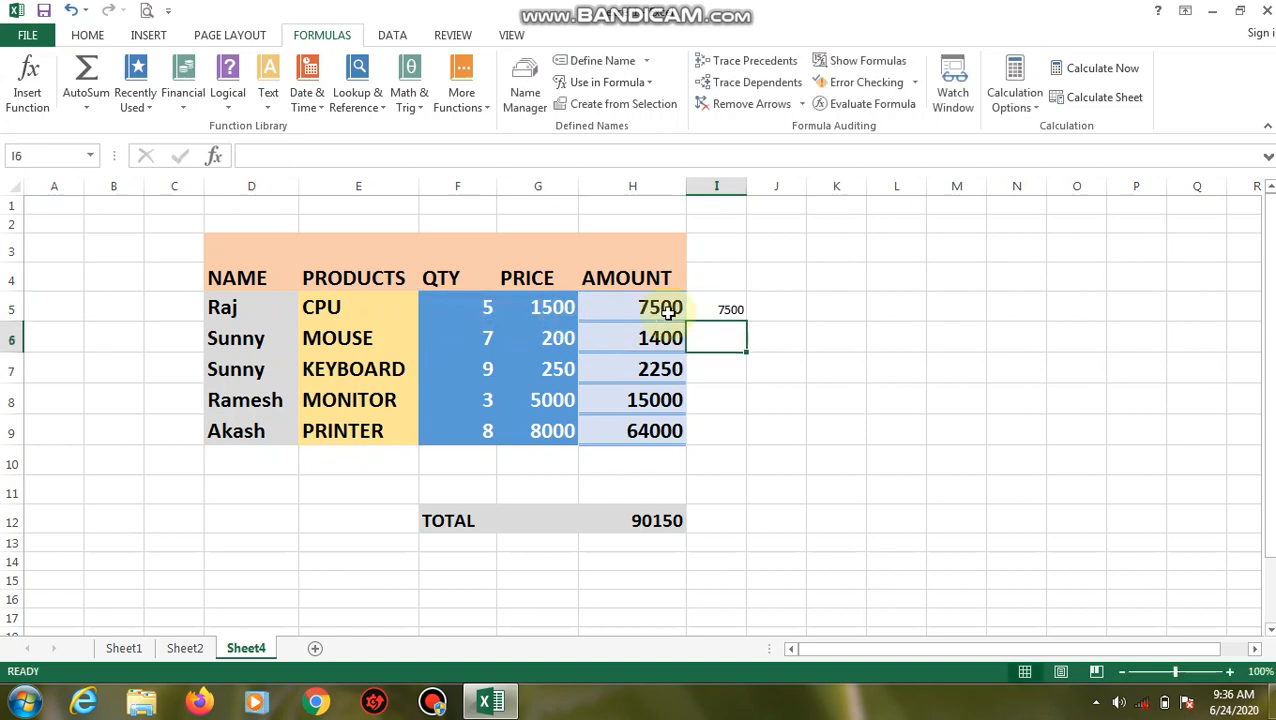
- Check the calculation options and fill the price-times-quantity formula from I5 down to I9
left_click(776, 342)
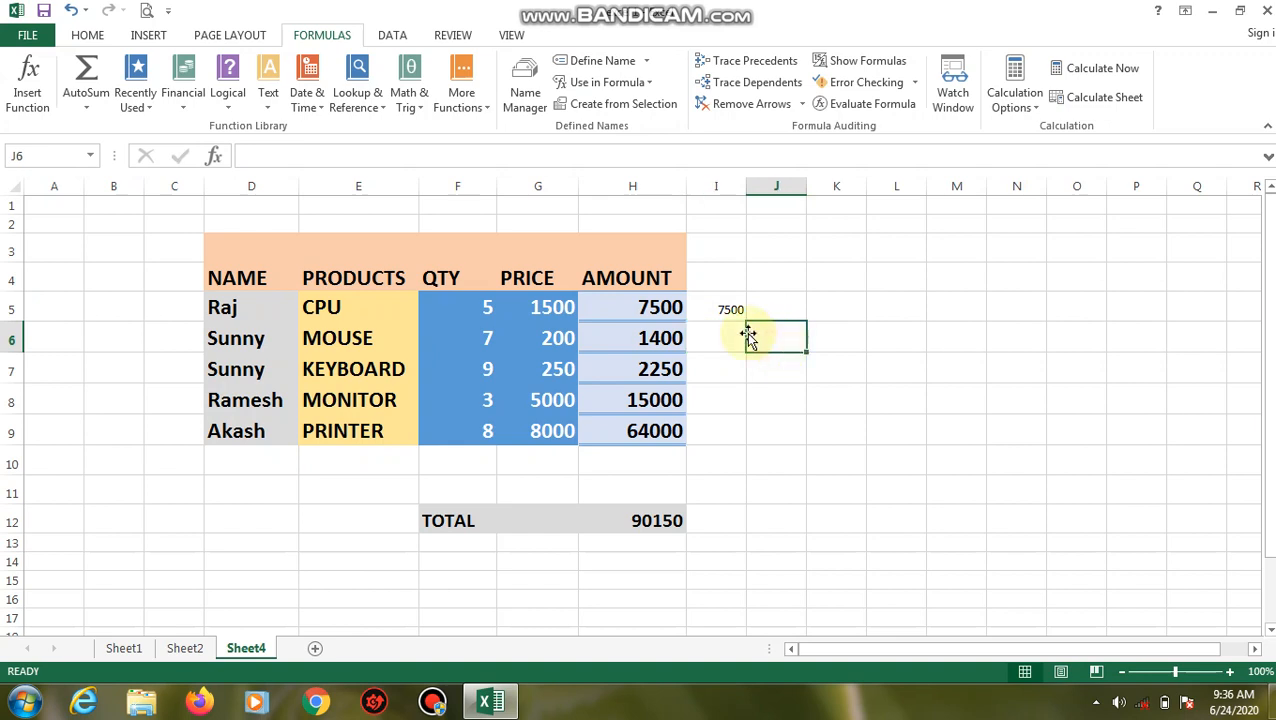
left_click(731, 309)
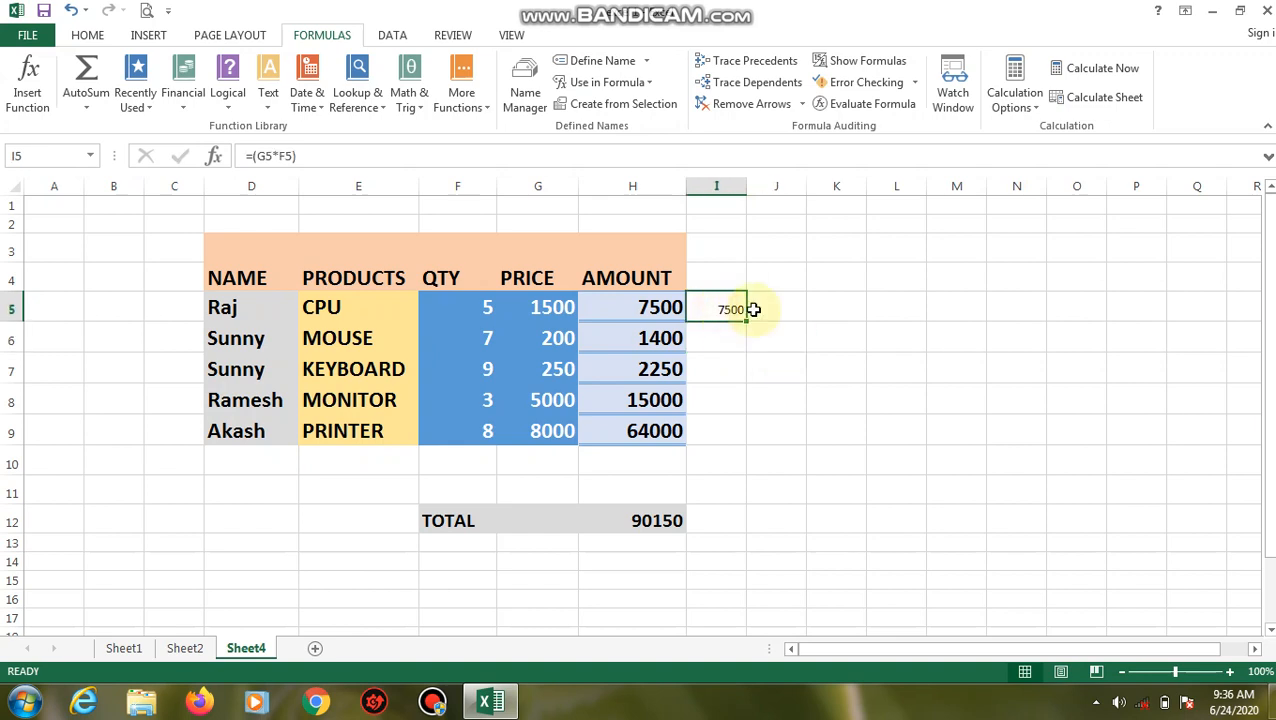
left_click(1034, 112)
left_click(1036, 112)
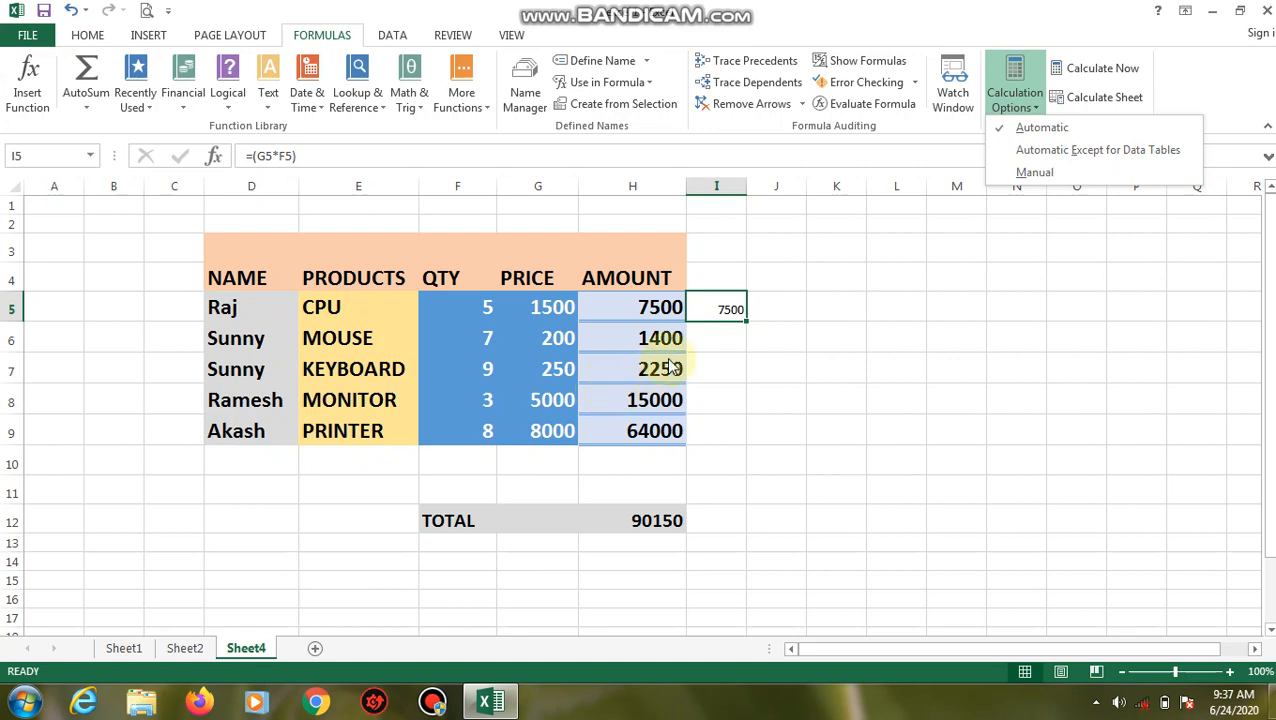
left_click(746, 320)
left_click_drag(746, 320, 740, 447)
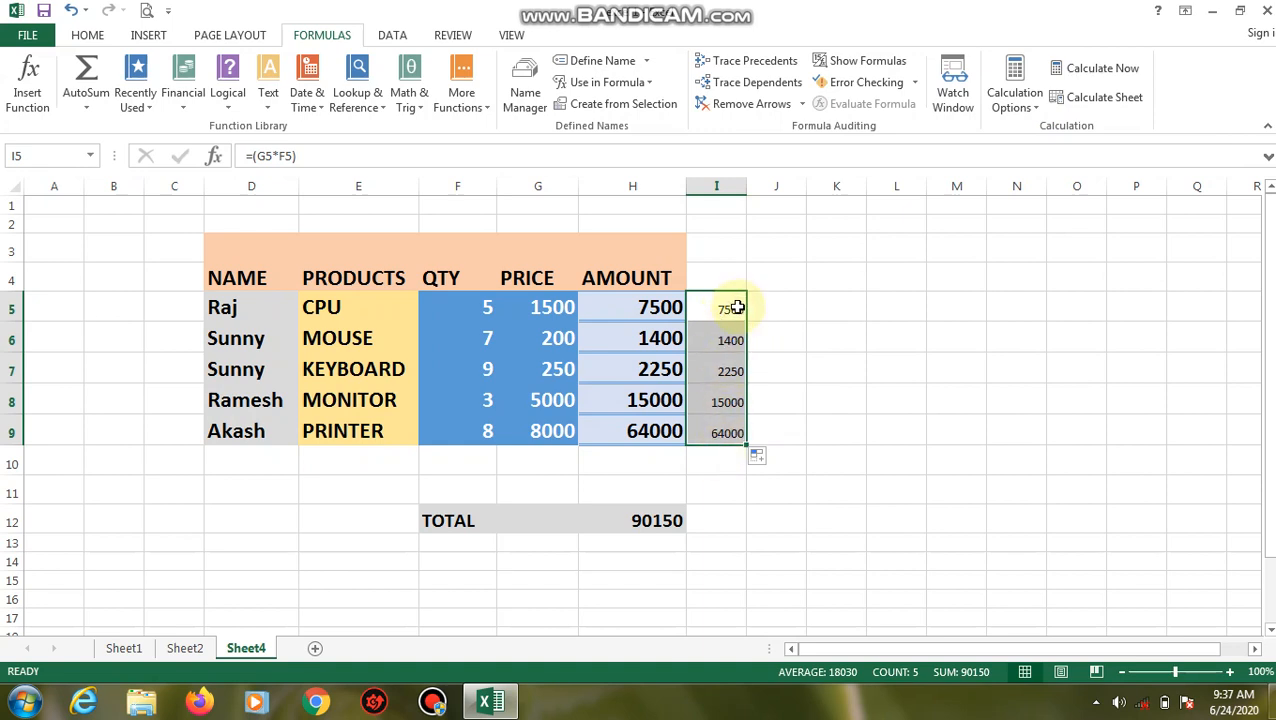
- Clear the trial formulas from cells I5 to I9 and select cell I5 again
key("BackSpace")
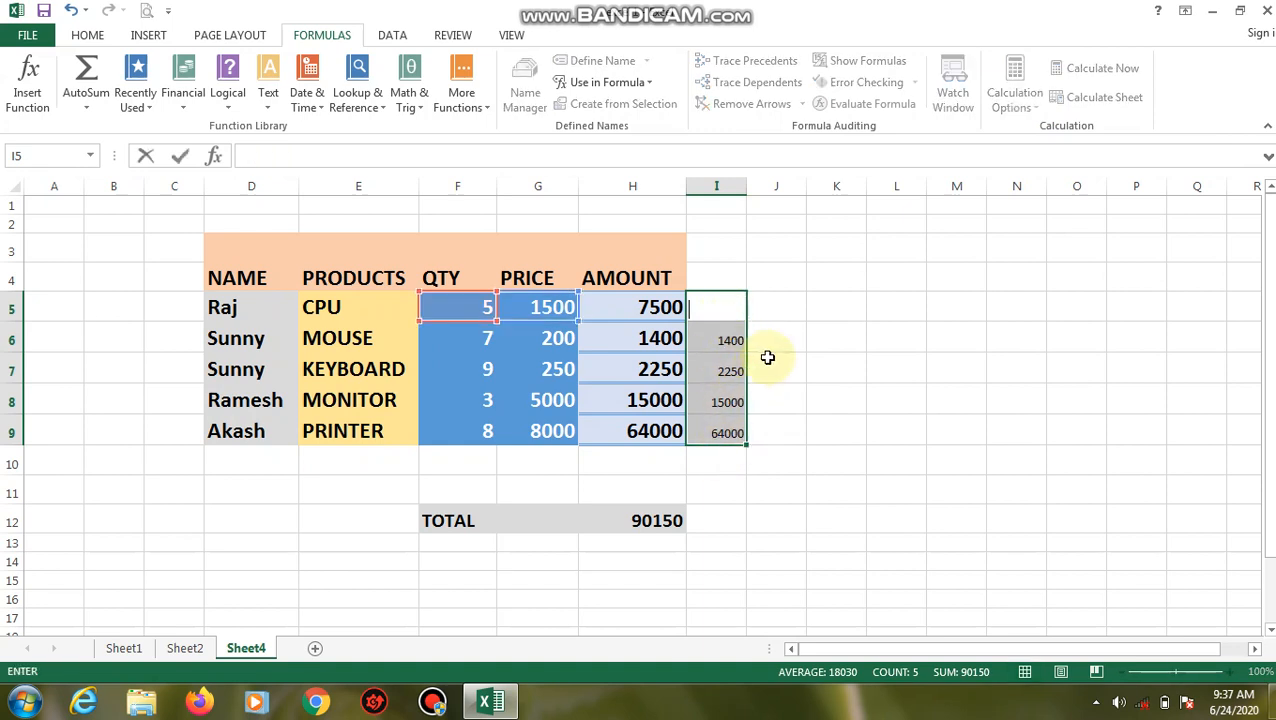
left_click(729, 422)
double_click(729, 422)
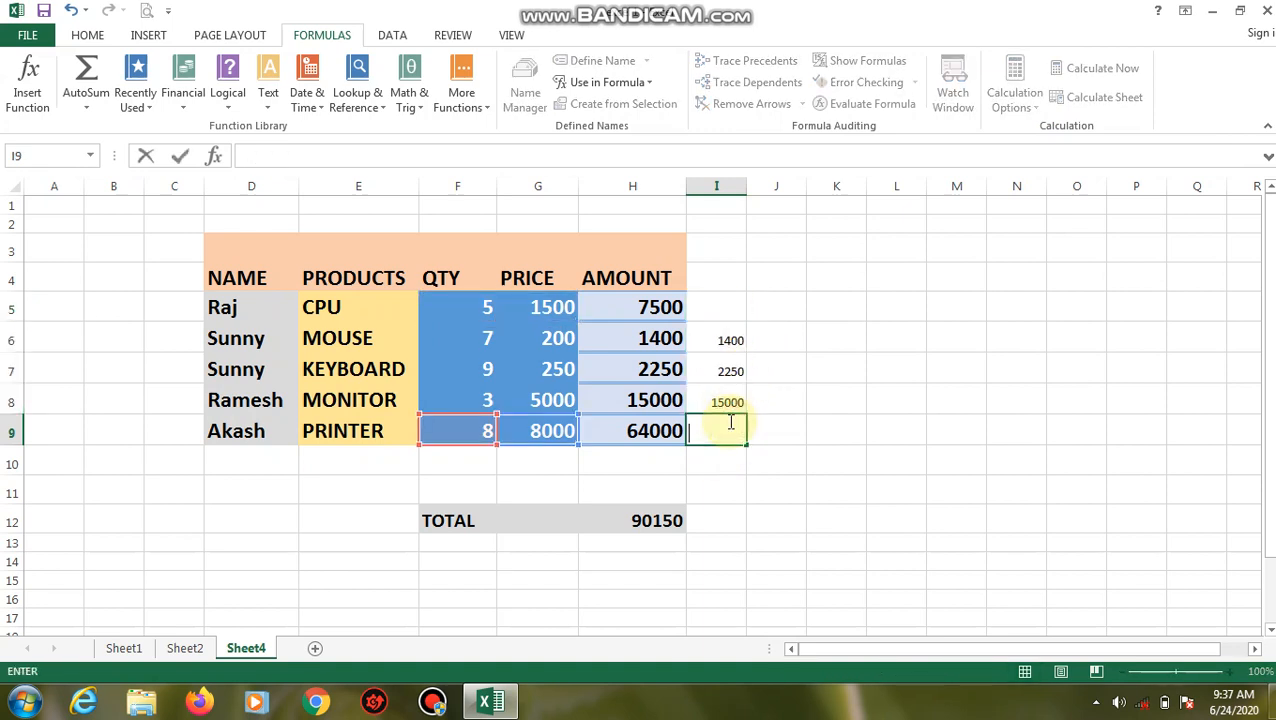
key("Up")
key("Up")
key("Up")
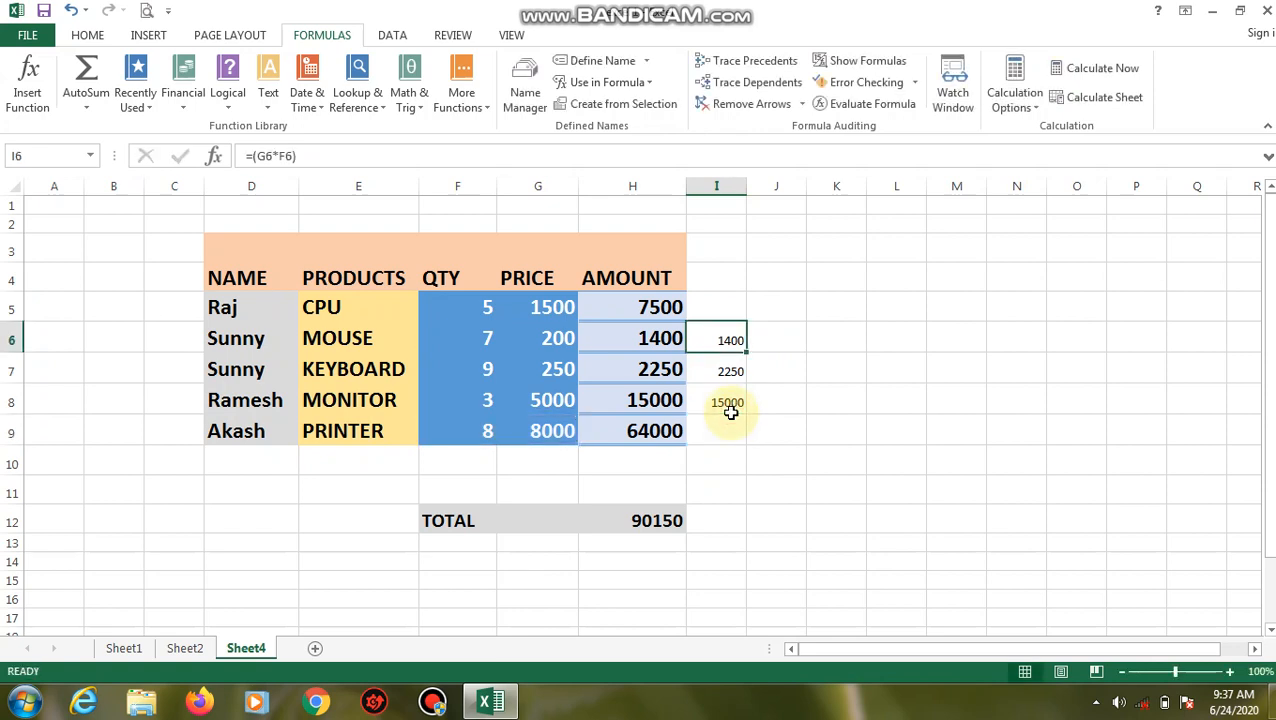
key("BackSpace")
left_click(733, 400)
key("BackSpace")
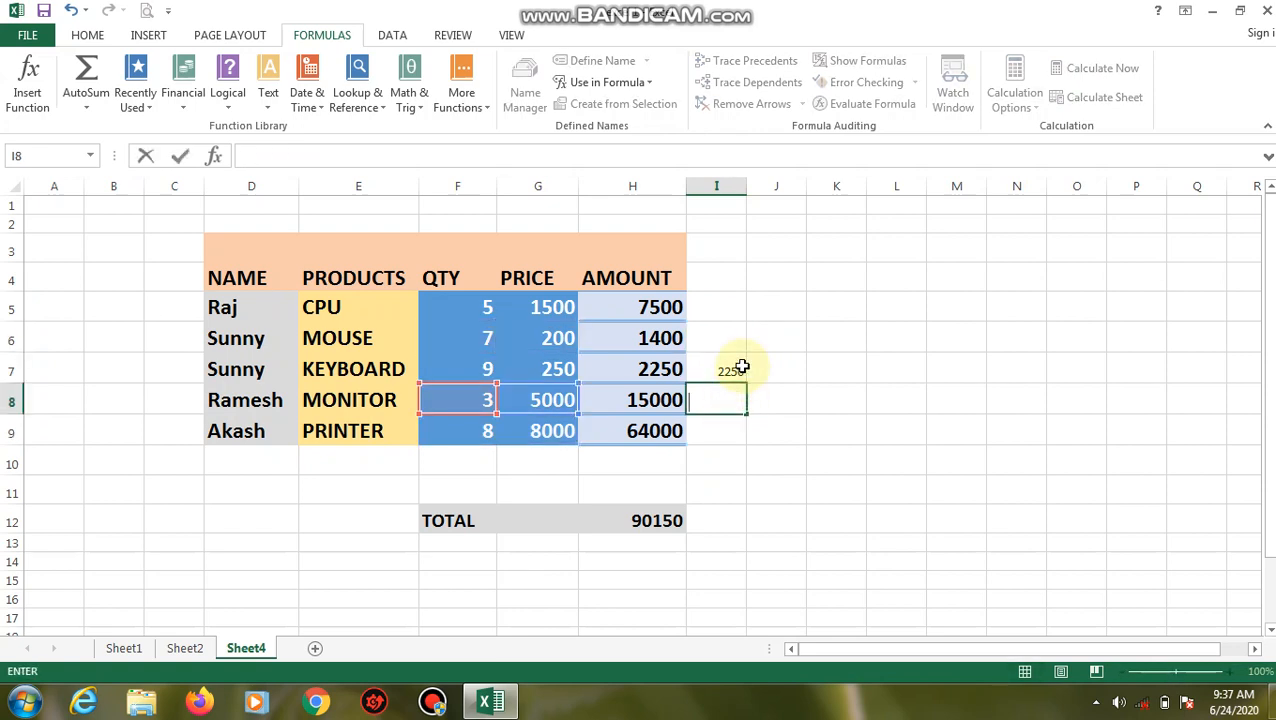
left_click(738, 366)
key("BackSpace")
left_click(726, 298)
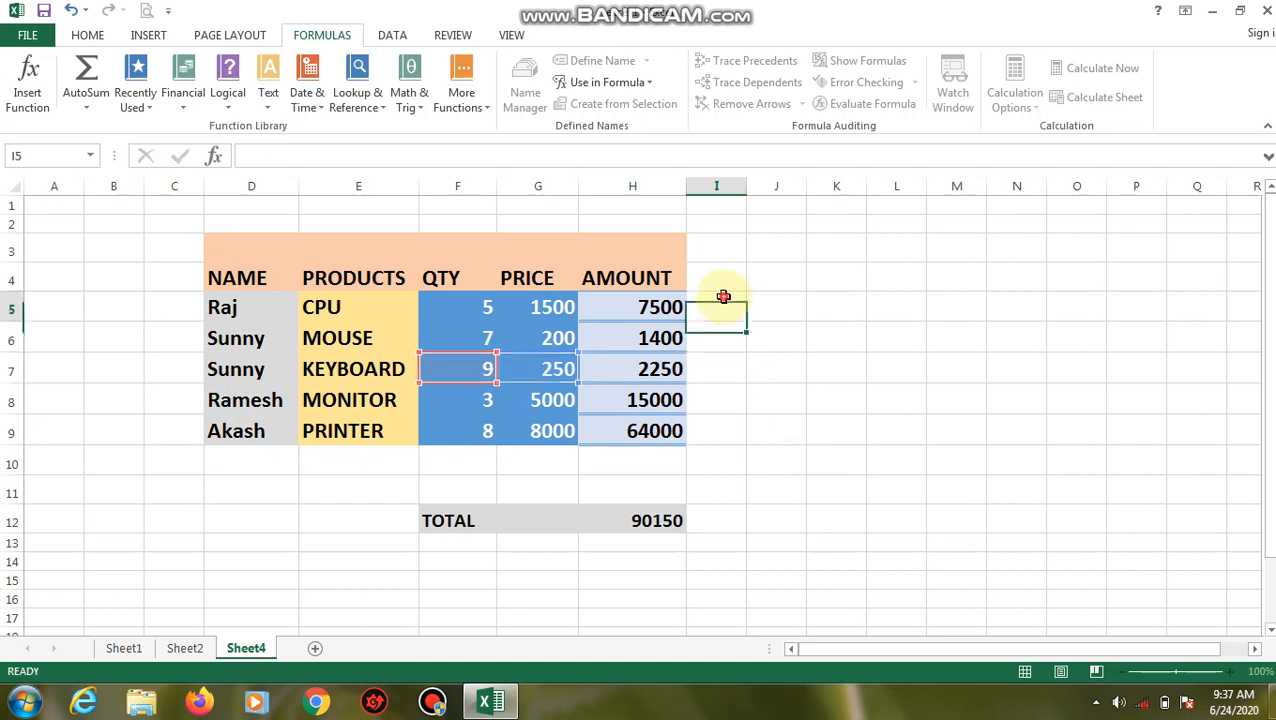
- Set the workbook's calculation option to Manual
left_click(1012, 100)
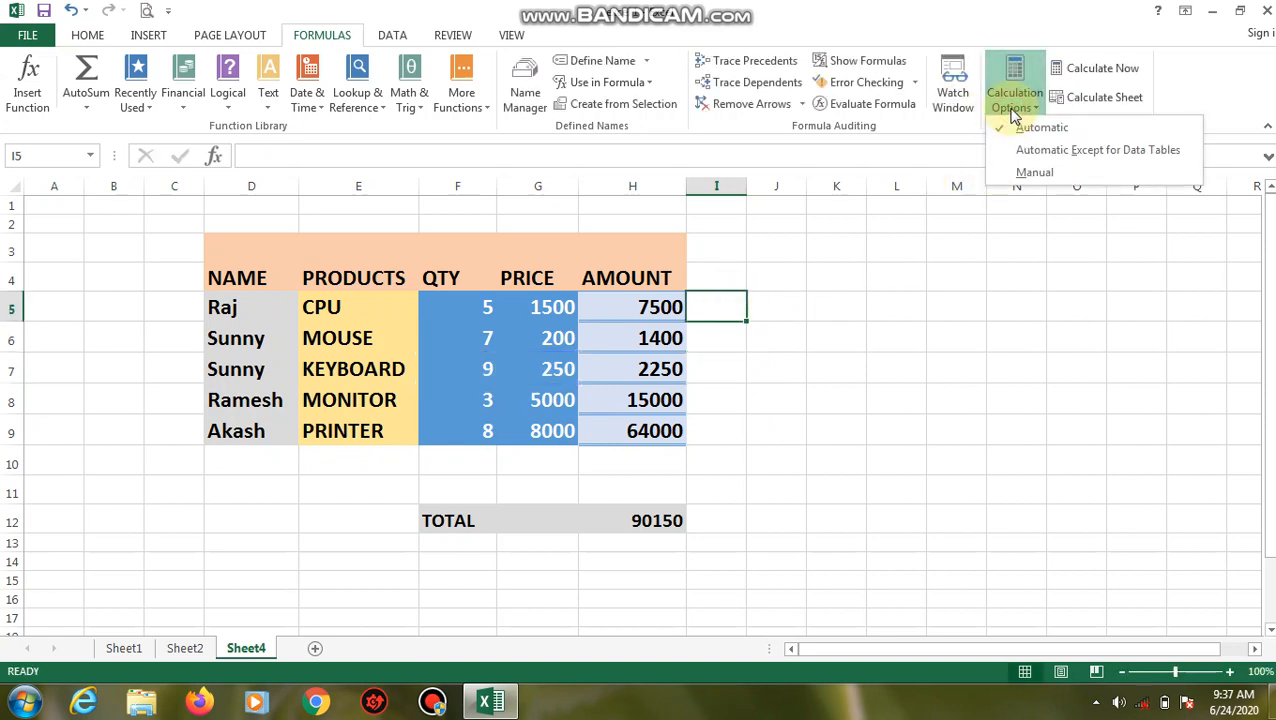
left_click(996, 127)
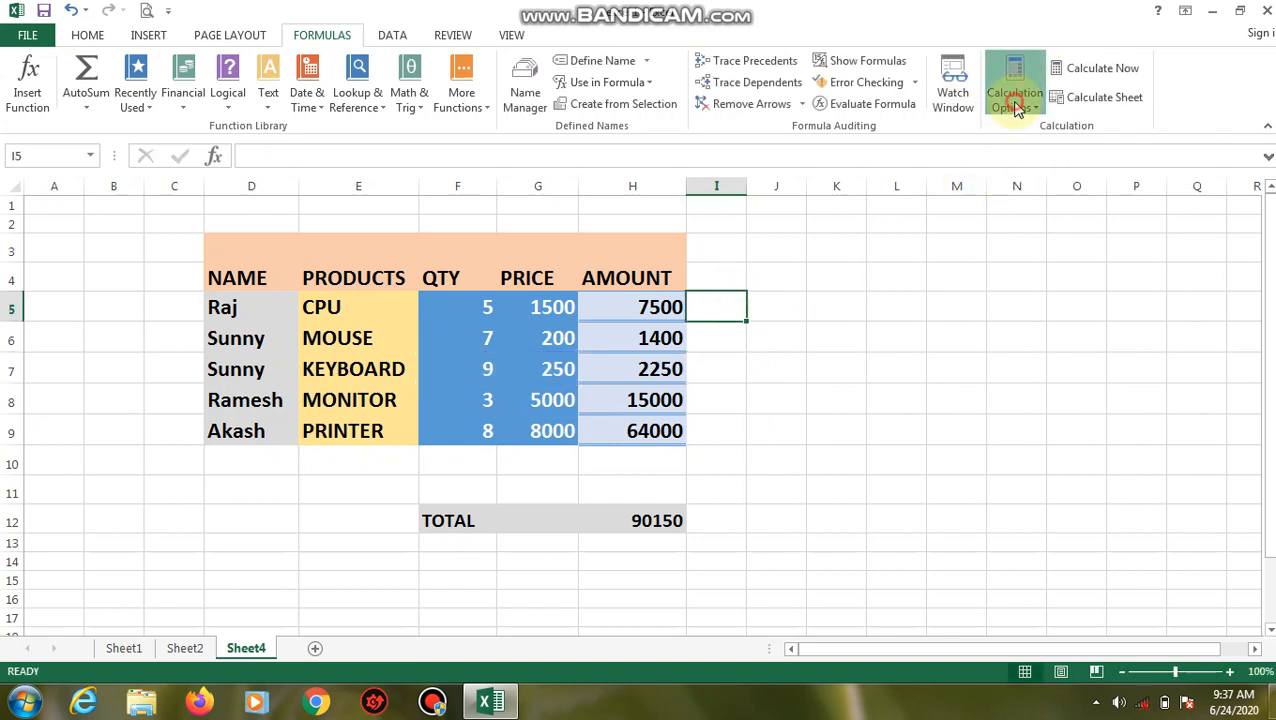
left_click(1015, 95)
left_click(1010, 173)
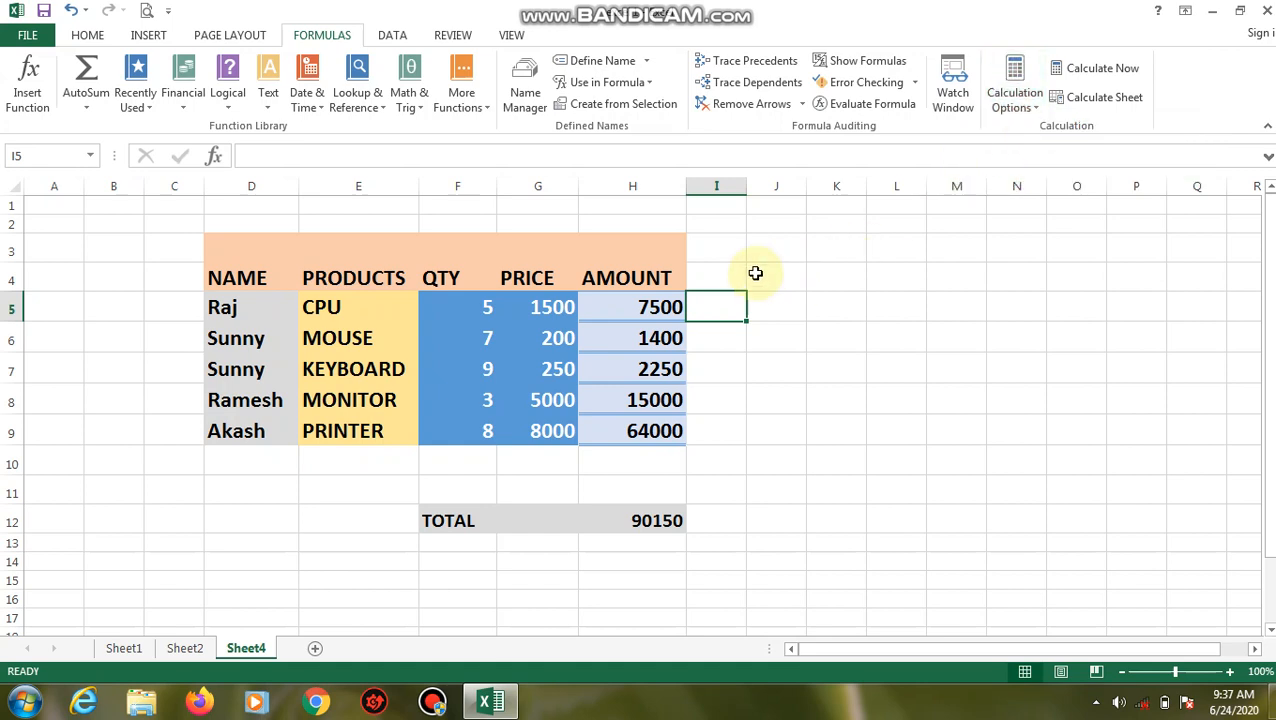
- Enter the formula =(G5*F5) in cell I5 to multiply the CPU's price by its quantity
type("=")
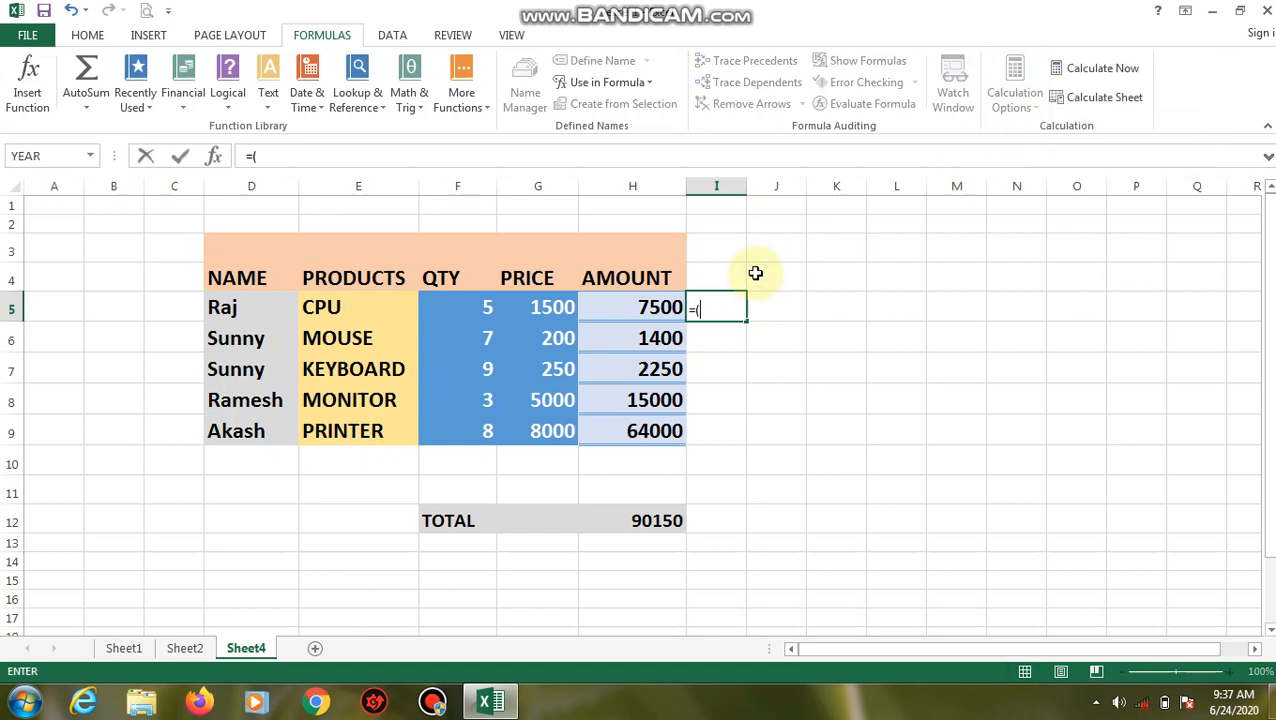
type("(")
left_click(543, 309)
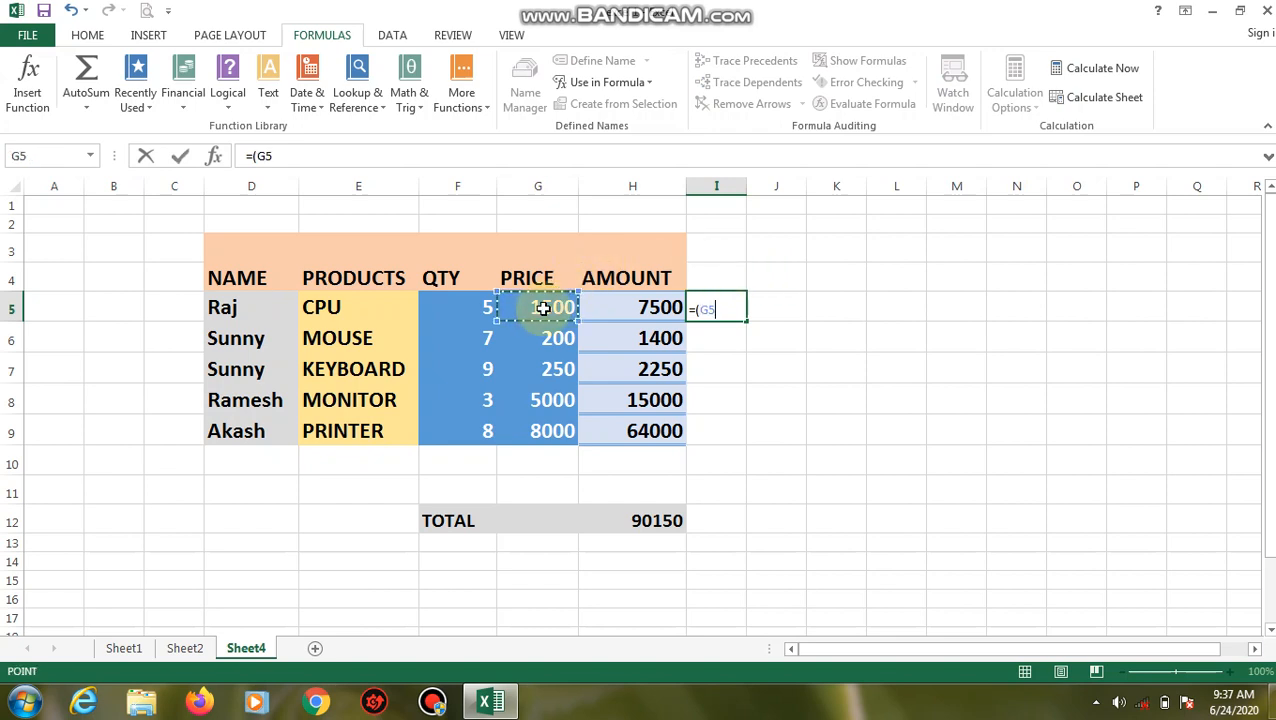
type("*")
left_click(483, 306)
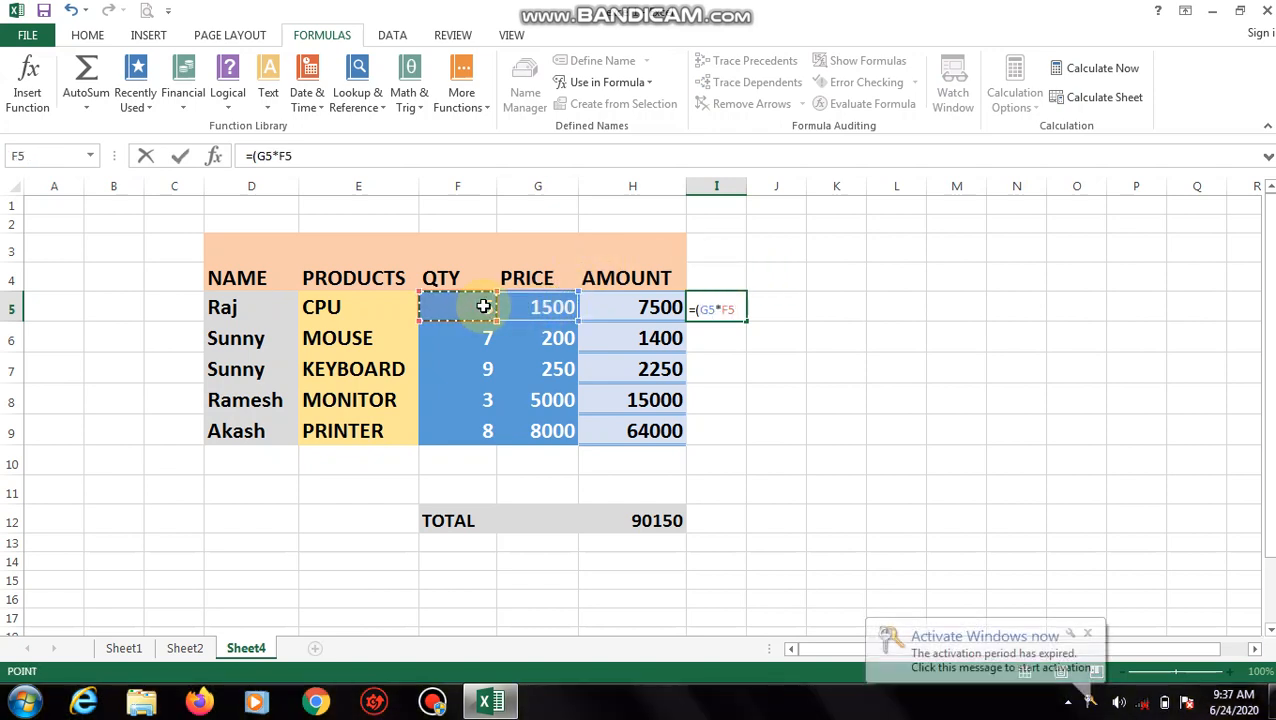
type(")")
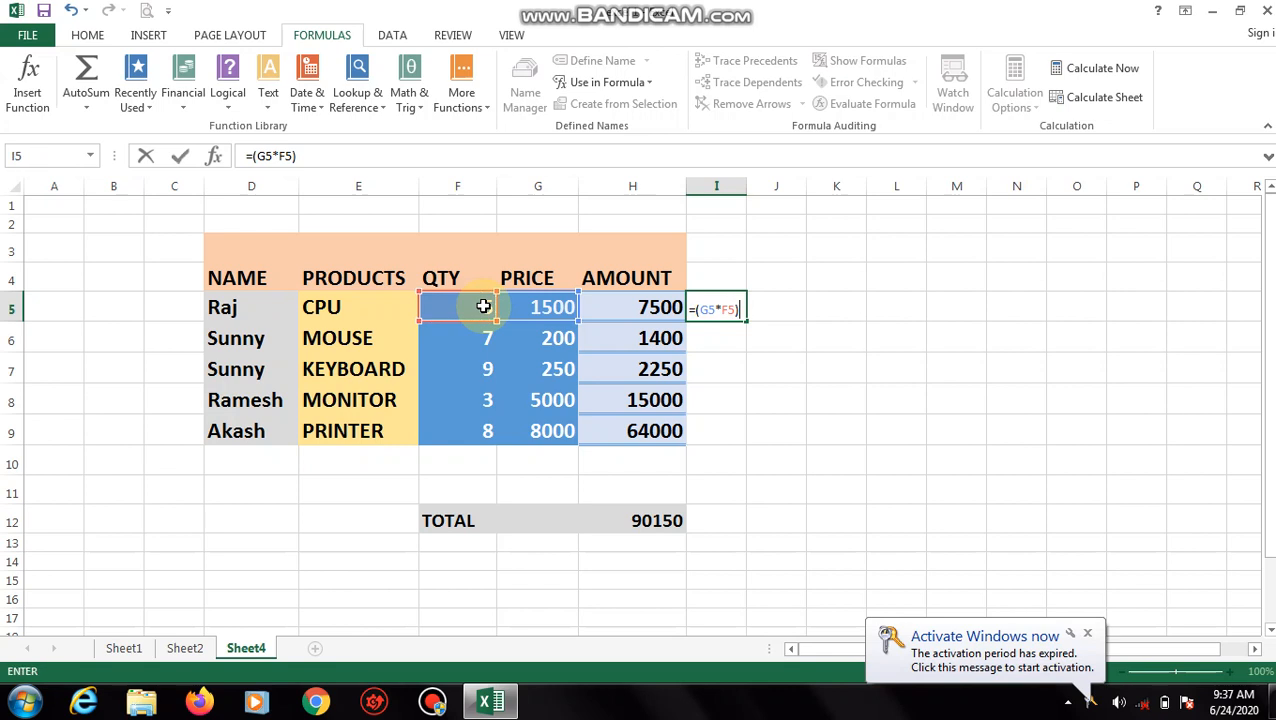
key("Return")
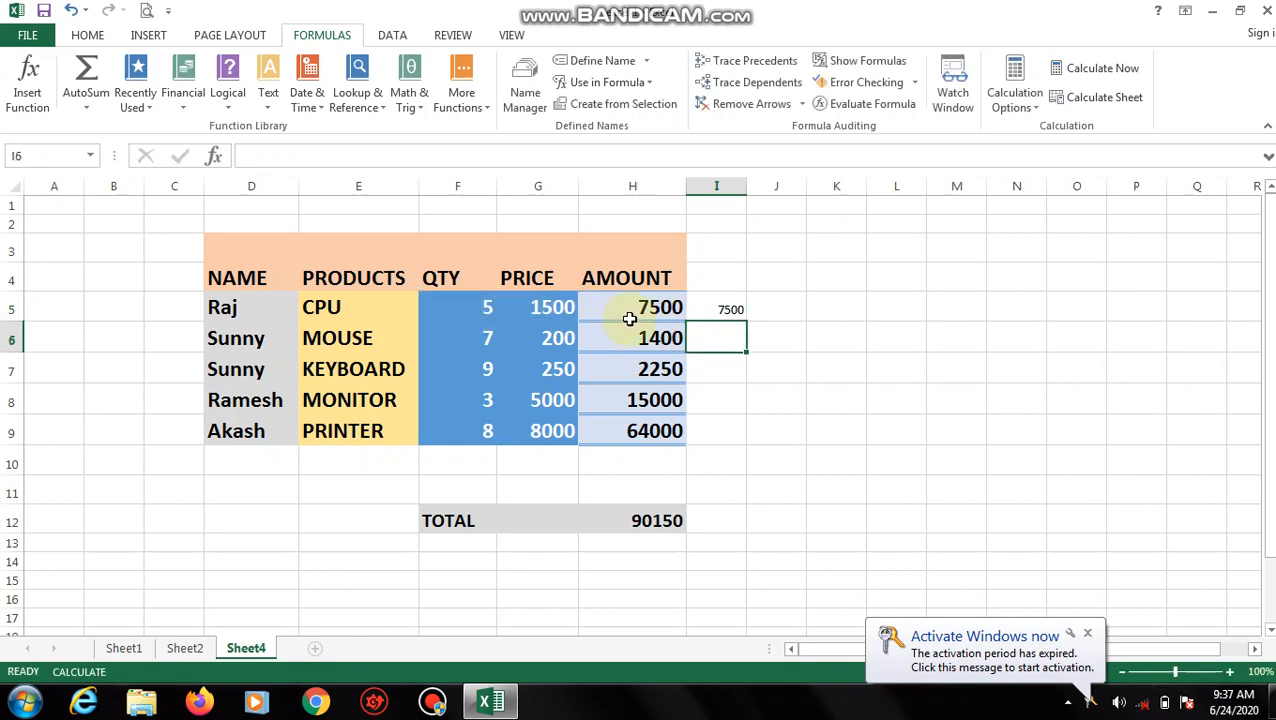
- Fill the price-times-quantity formula from I5 down to I9 and check which calculation option is active
left_click(730, 310)
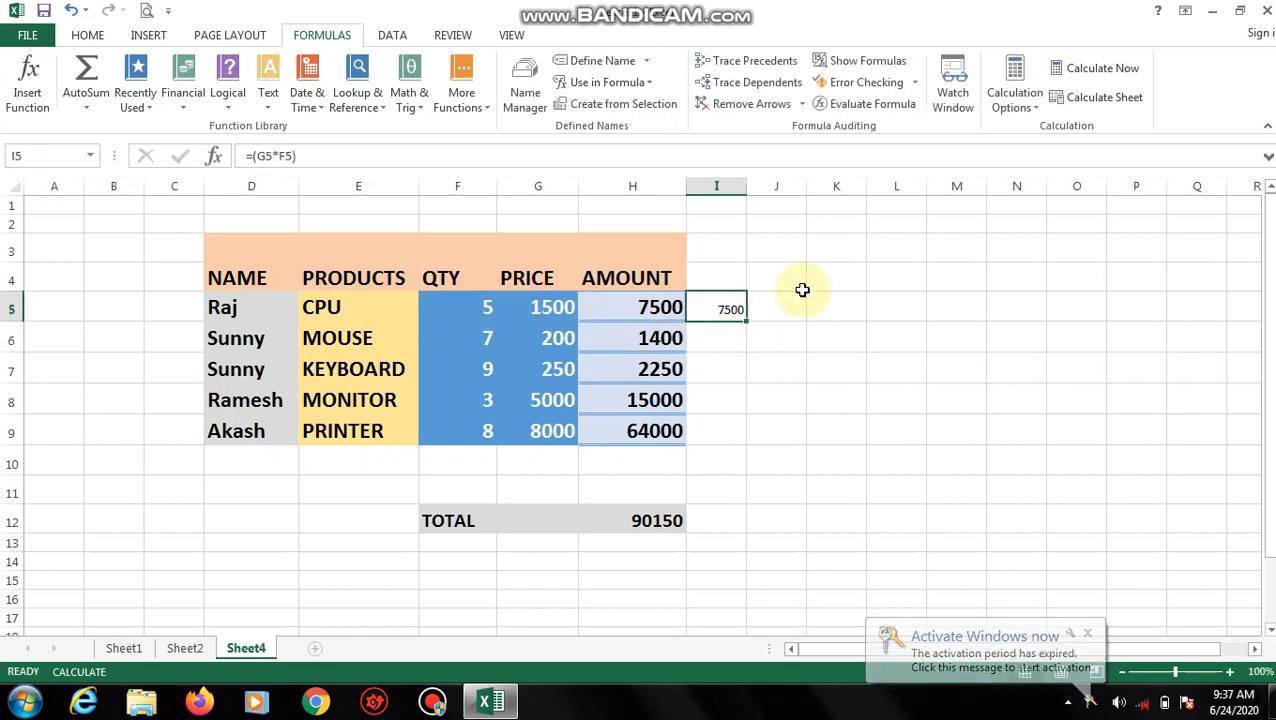
left_click(1030, 112)
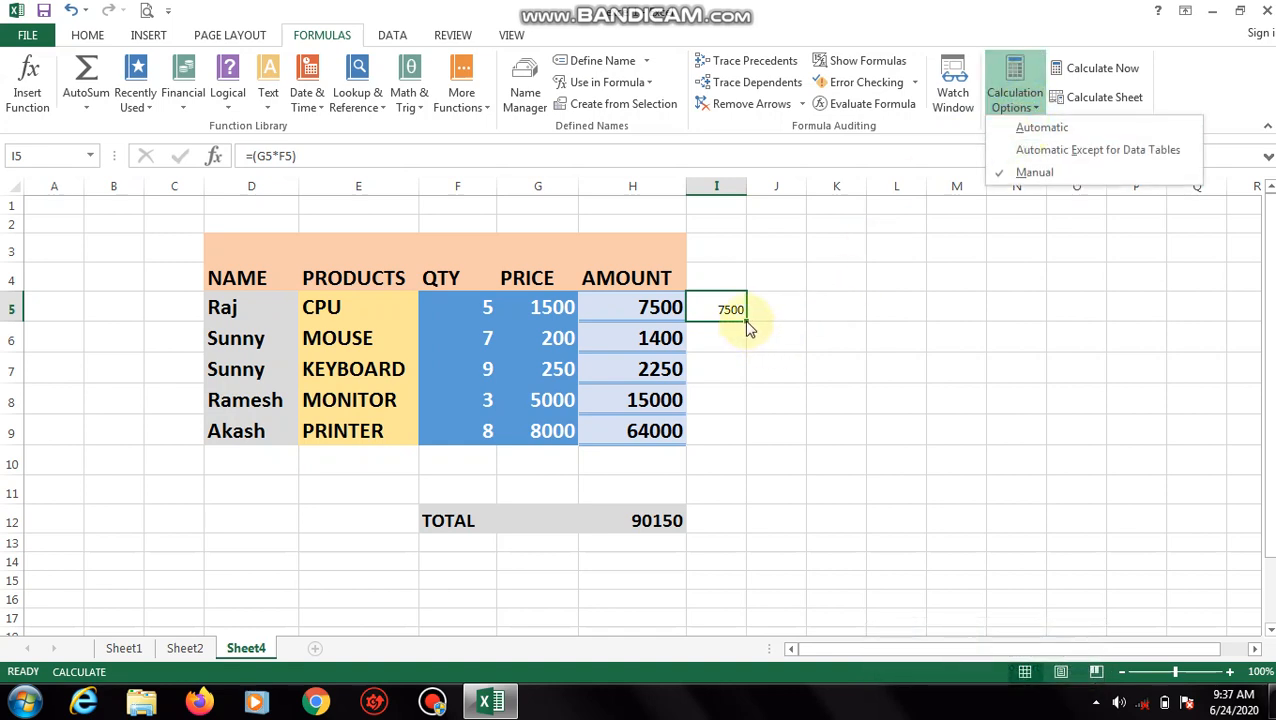
left_click(805, 319)
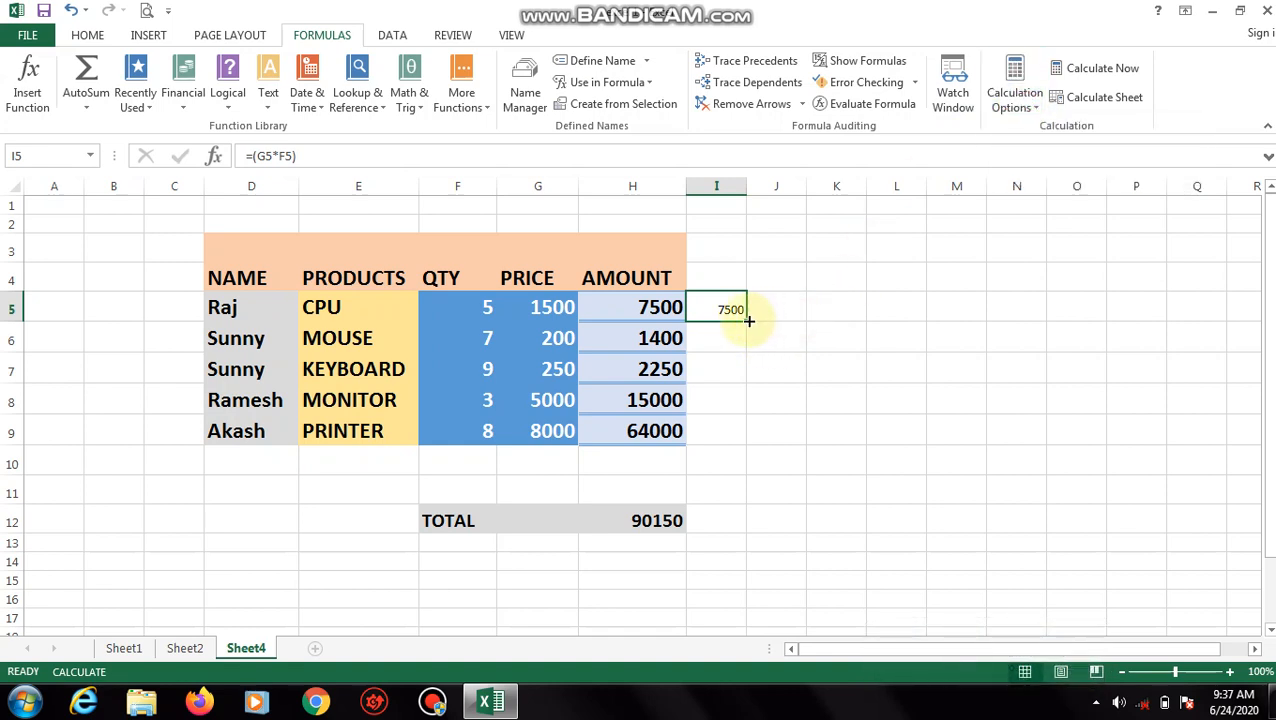
left_click_drag(749, 320, 735, 436)
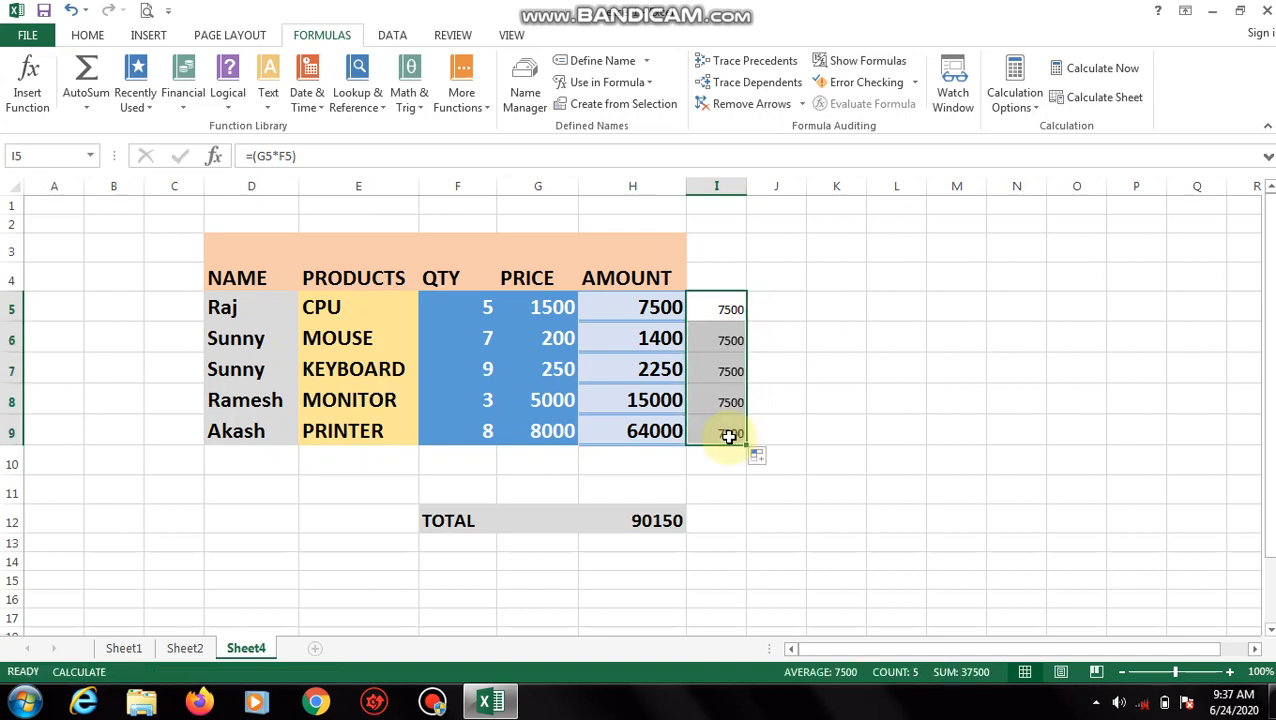
left_click(820, 420)
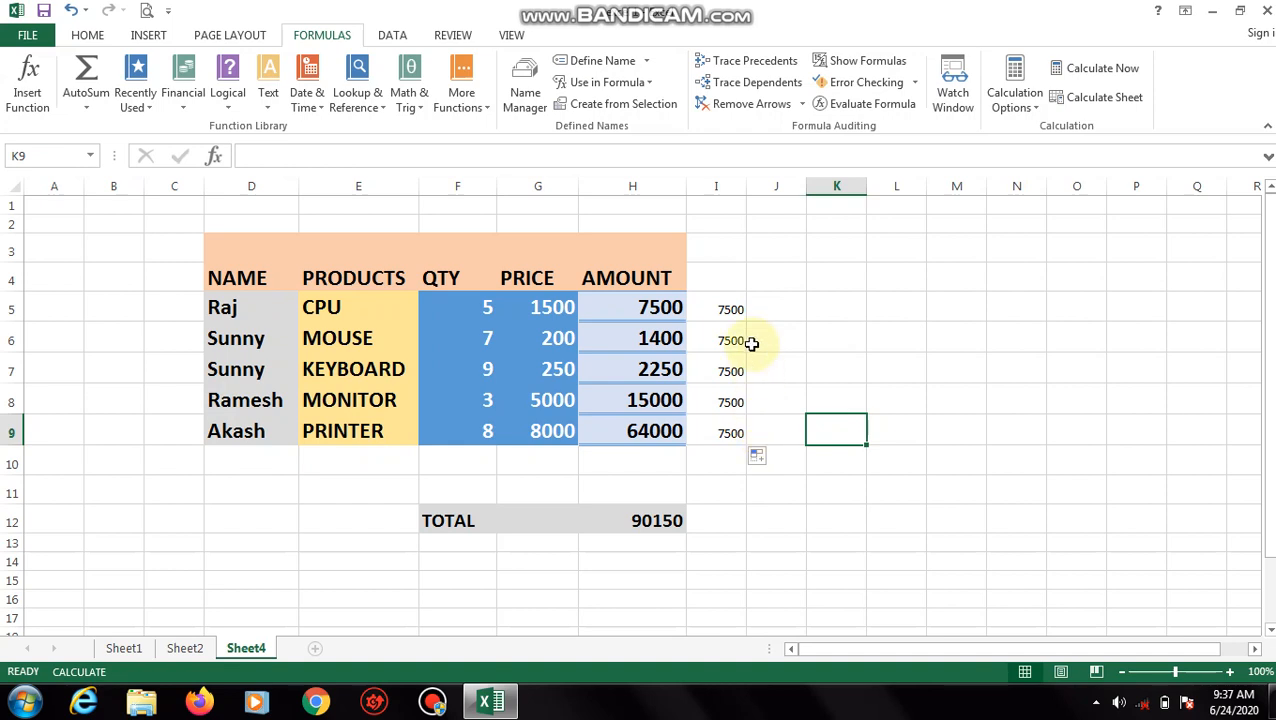
left_click(1022, 108)
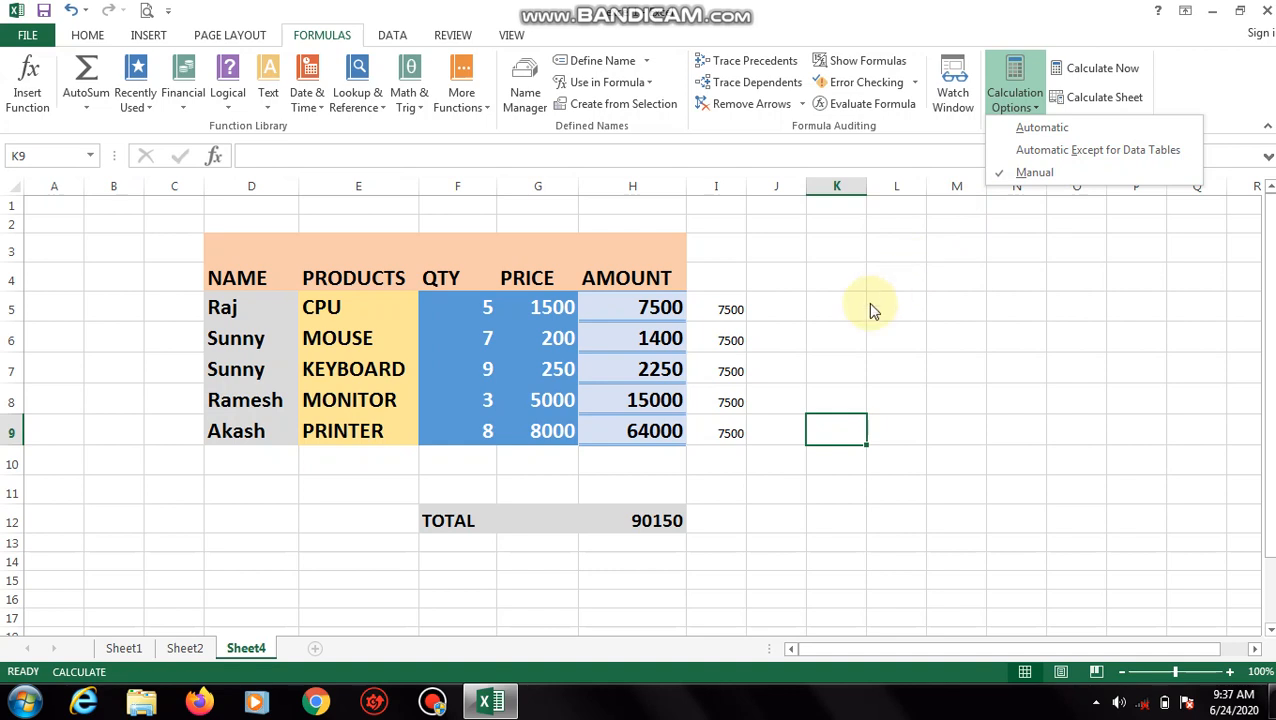
left_click(788, 343)
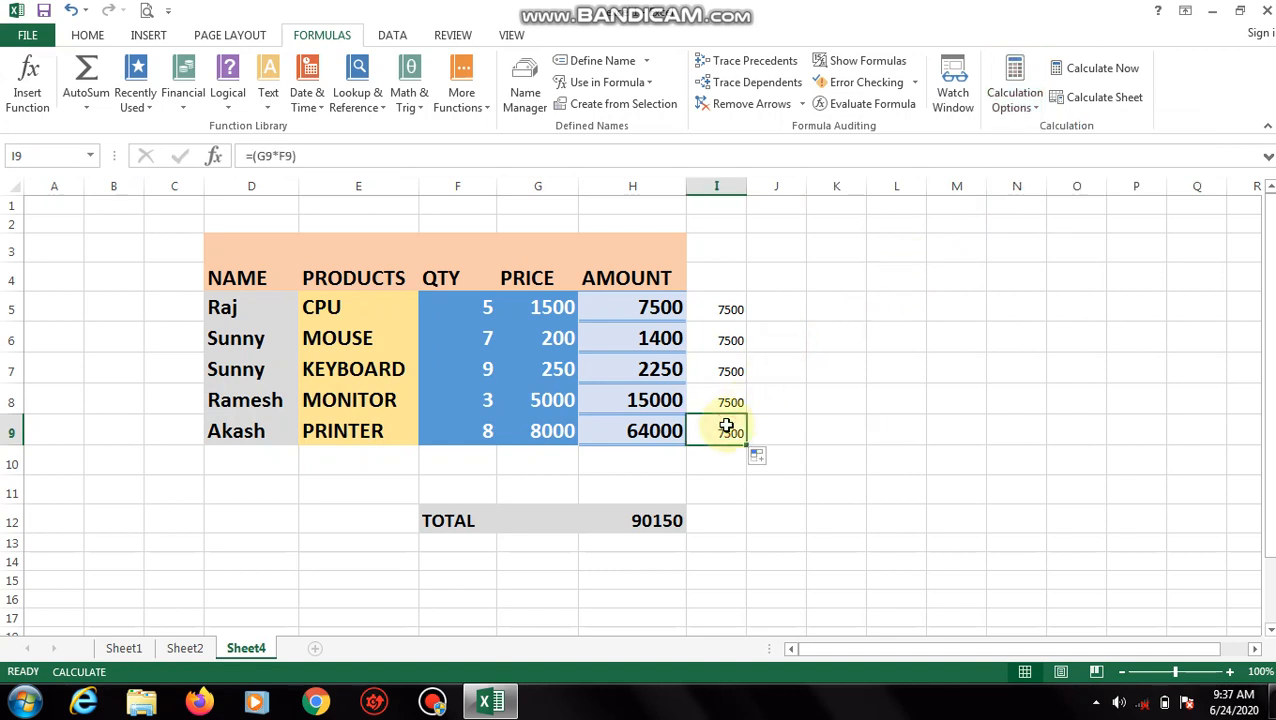
- Clear the filled formulas from cells I6 to I9, keeping the one in I5
key("BackSpace")
left_click(739, 393)
key("BackSpace")
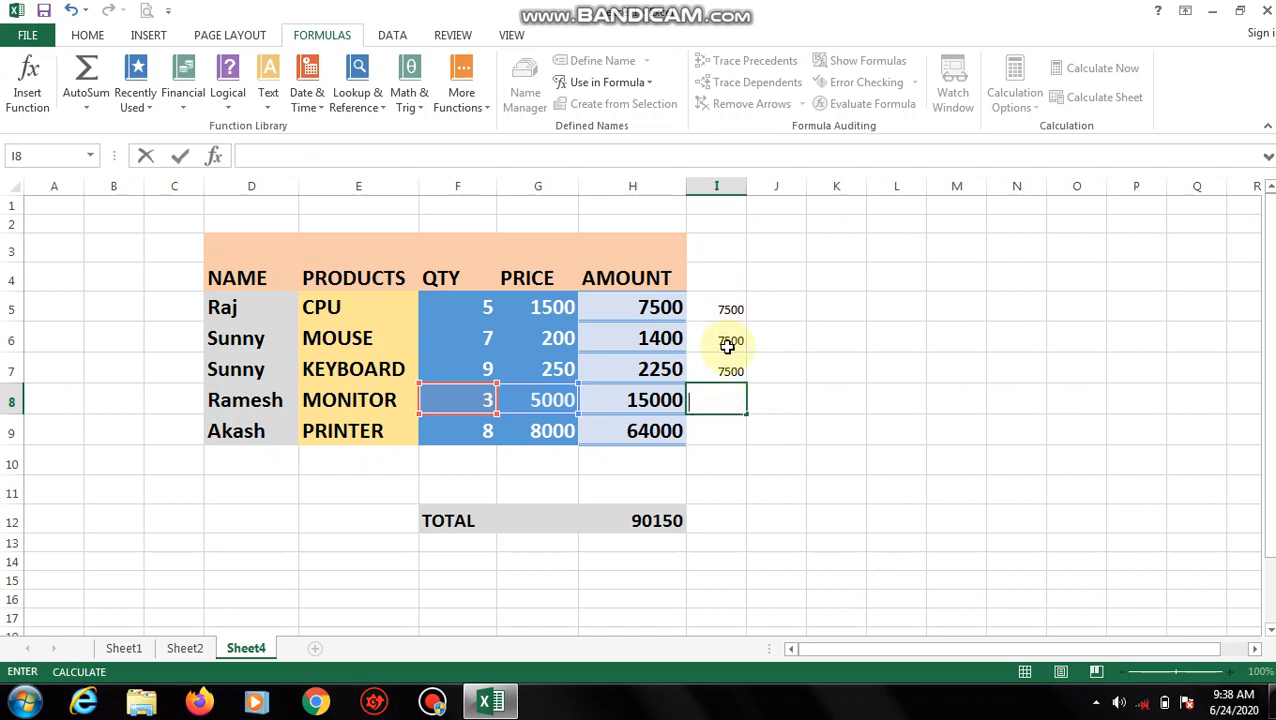
left_click(730, 343)
key("BackSpace")
left_click(728, 368)
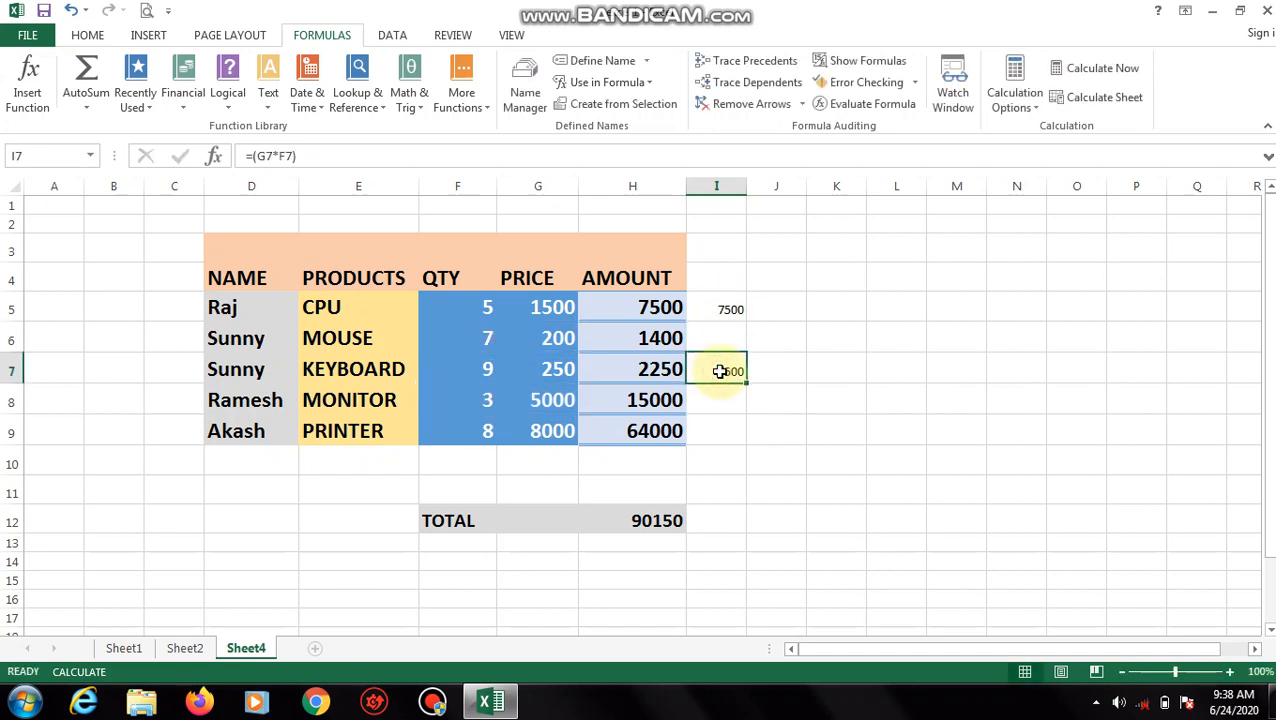
key("BackSpace")
- Fill the formula from I5 down to I9 again and recalculate the workbook with Calculate Now
left_click(737, 306)
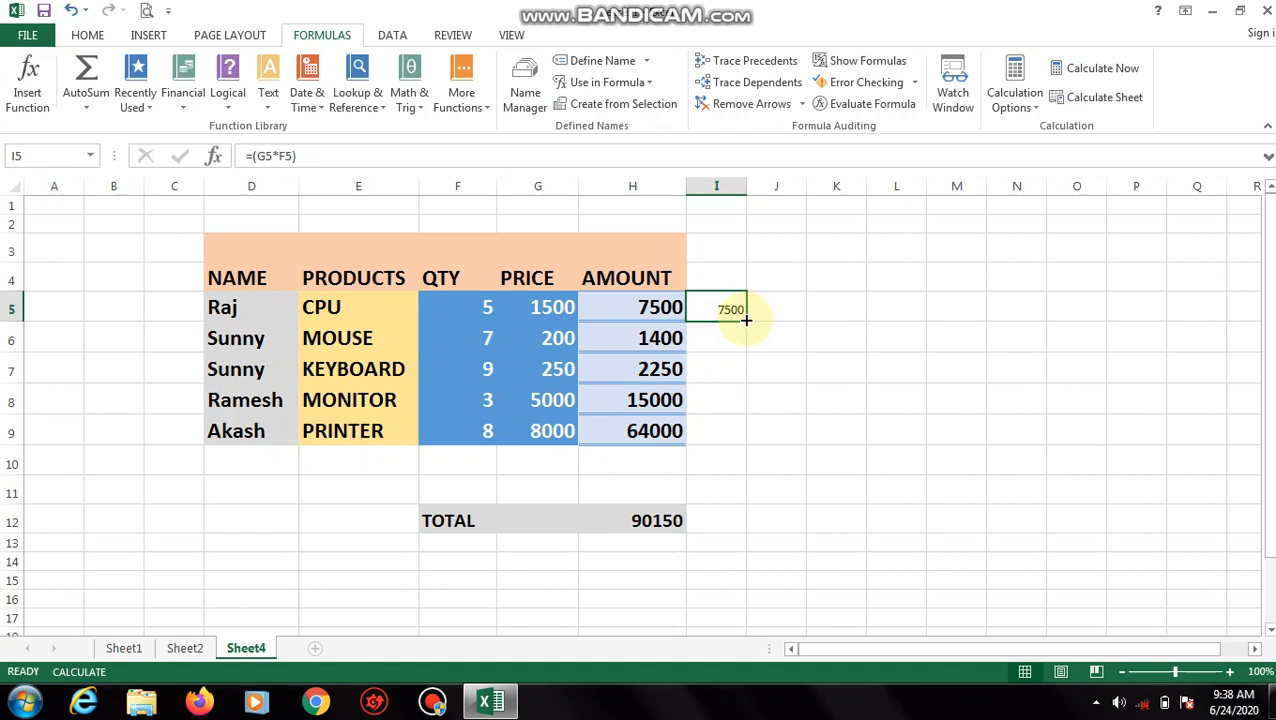
left_click_drag(747, 322, 720, 430)
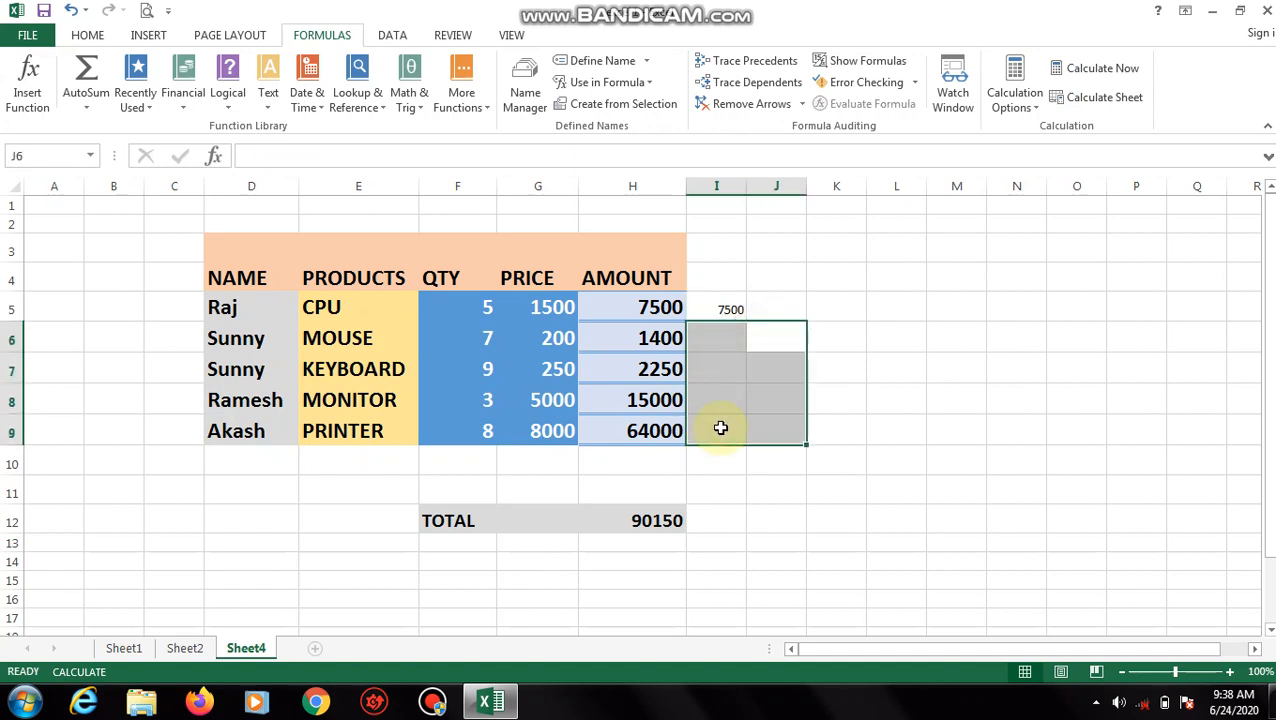
left_click(847, 339)
mouse_move(847, 339)
left_mouse_down()
mouse_move(727, 296)
mouse_move(735, 416)
mouse_move(723, 437)
left_mouse_up()
left_click(727, 300)
left_click(834, 396)
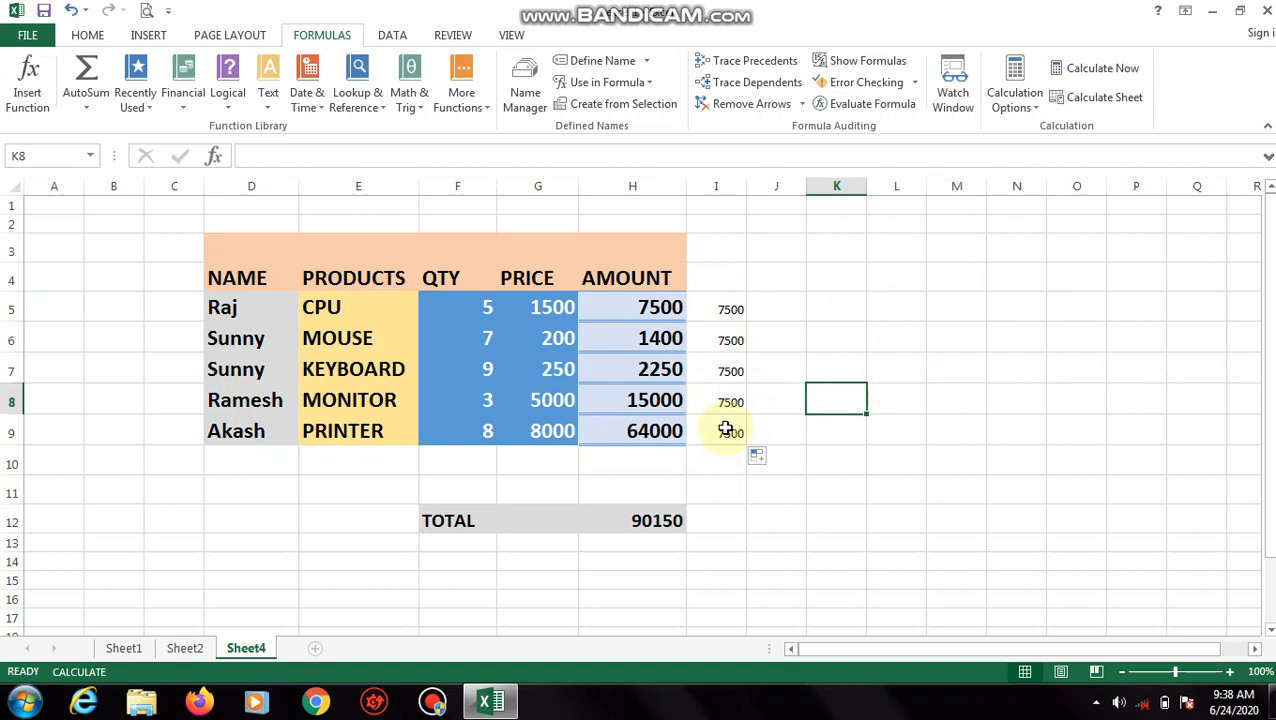
left_click(1114, 72)
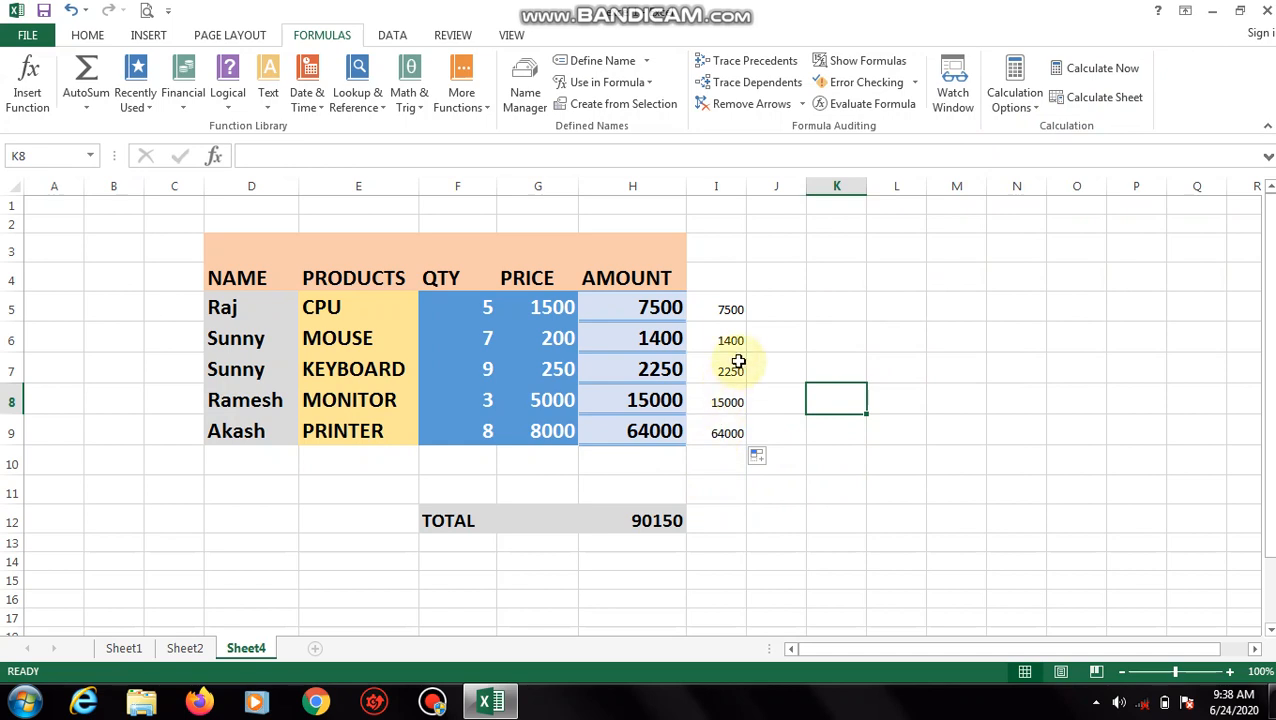
- Increase the font size of the results in cells I5 to I9 to 20
left_click_drag(712, 306, 704, 420)
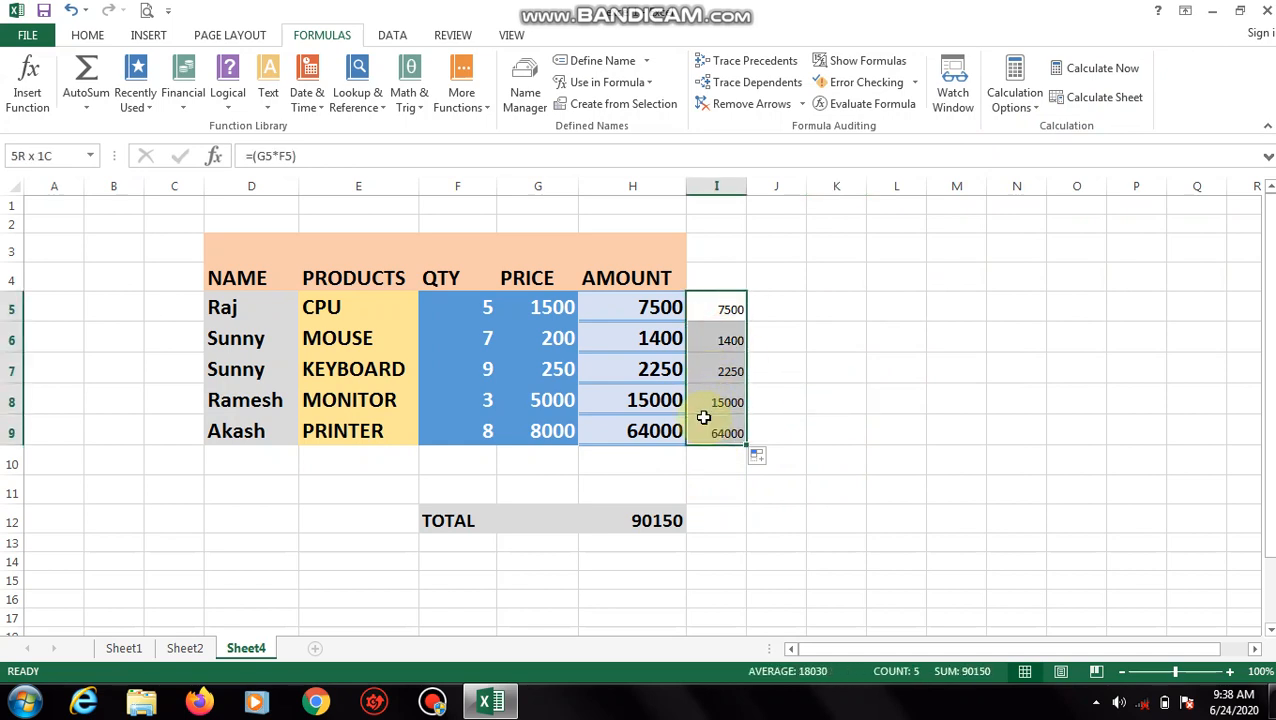
left_click(100, 36)
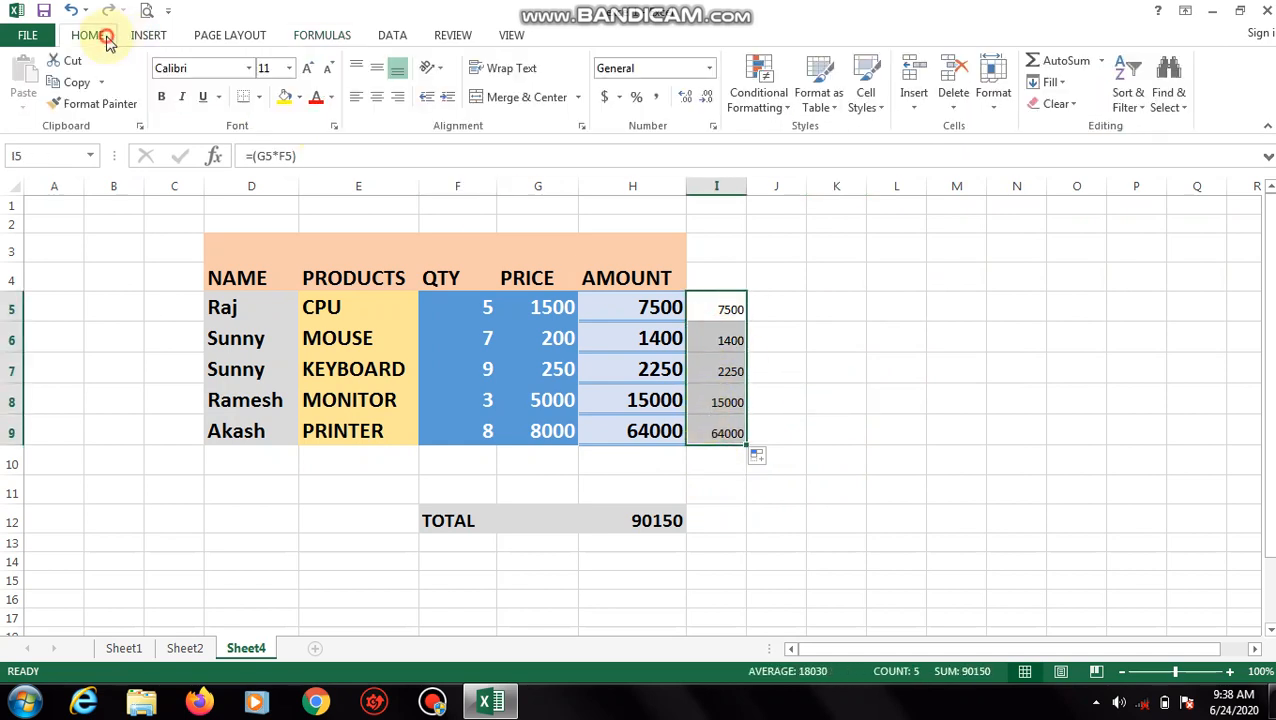
left_click(311, 68)
left_click(311, 68)
left_click(311, 68)
left_click(311, 68)
left_click(311, 68)
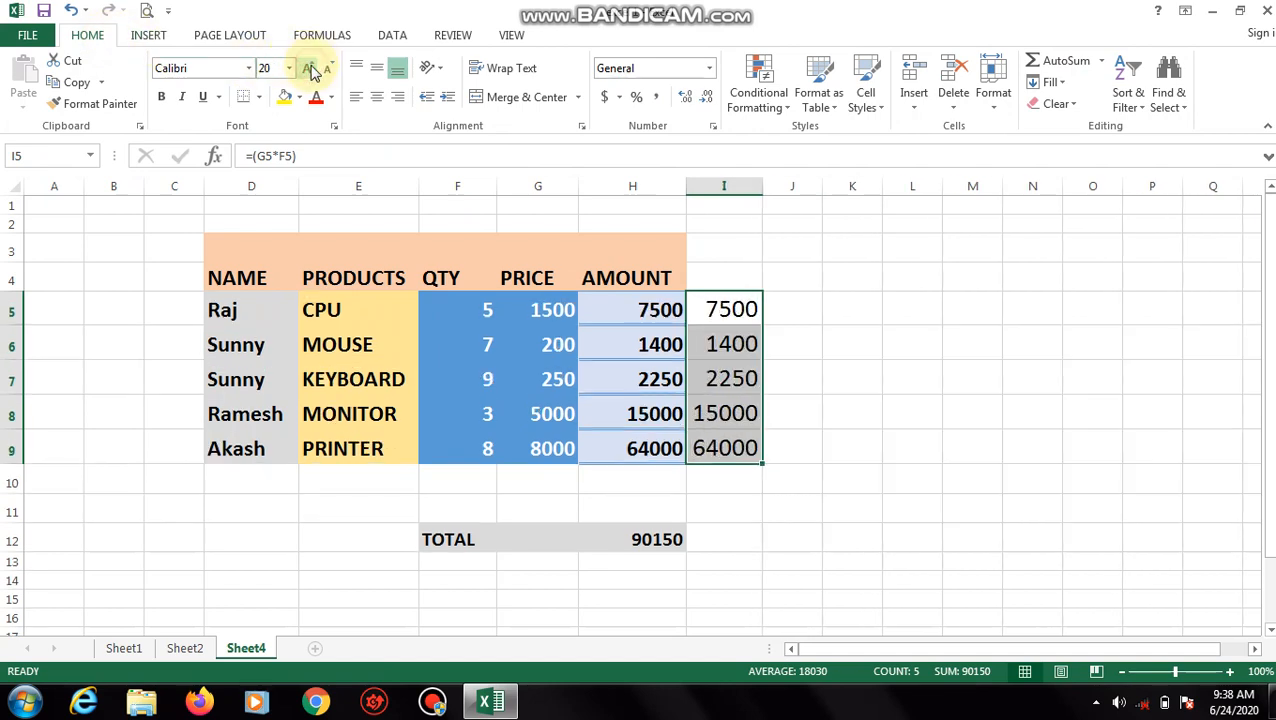
left_click(787, 360)
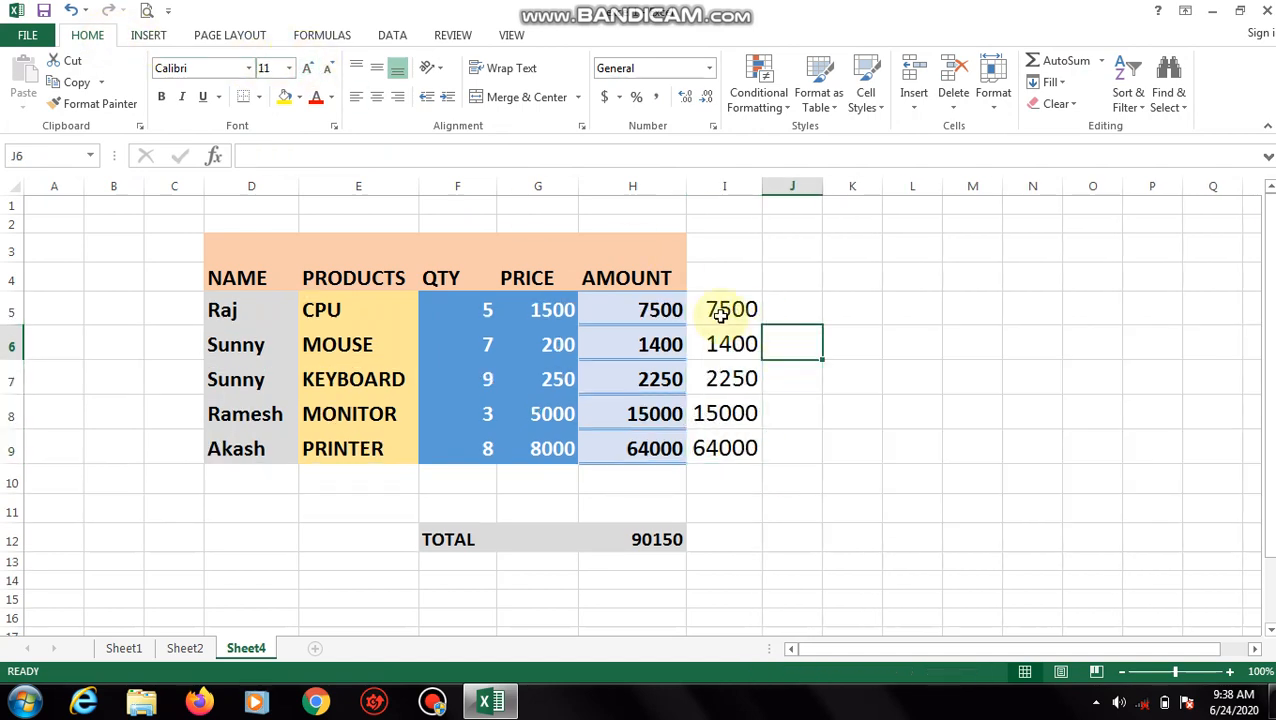
- Undo the font size increases and the formula fill so that only I5 keeps its formula
key("ctrl+z")
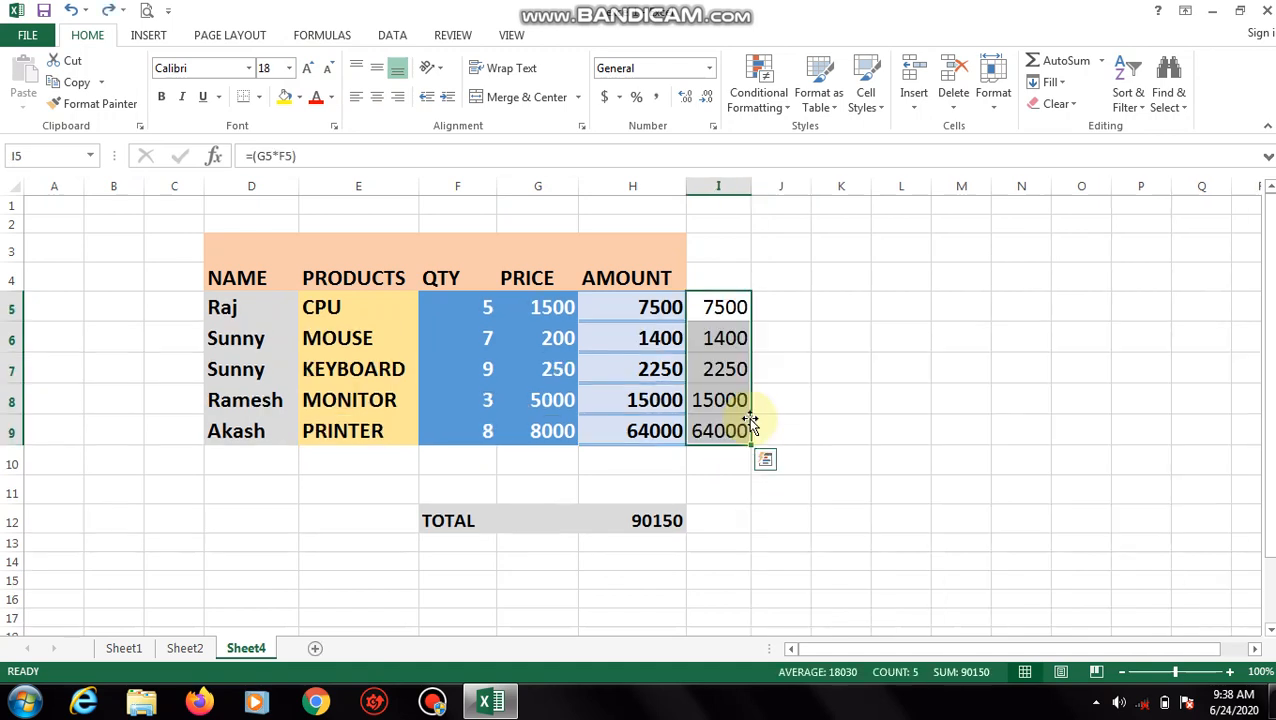
key("ctrl+z")
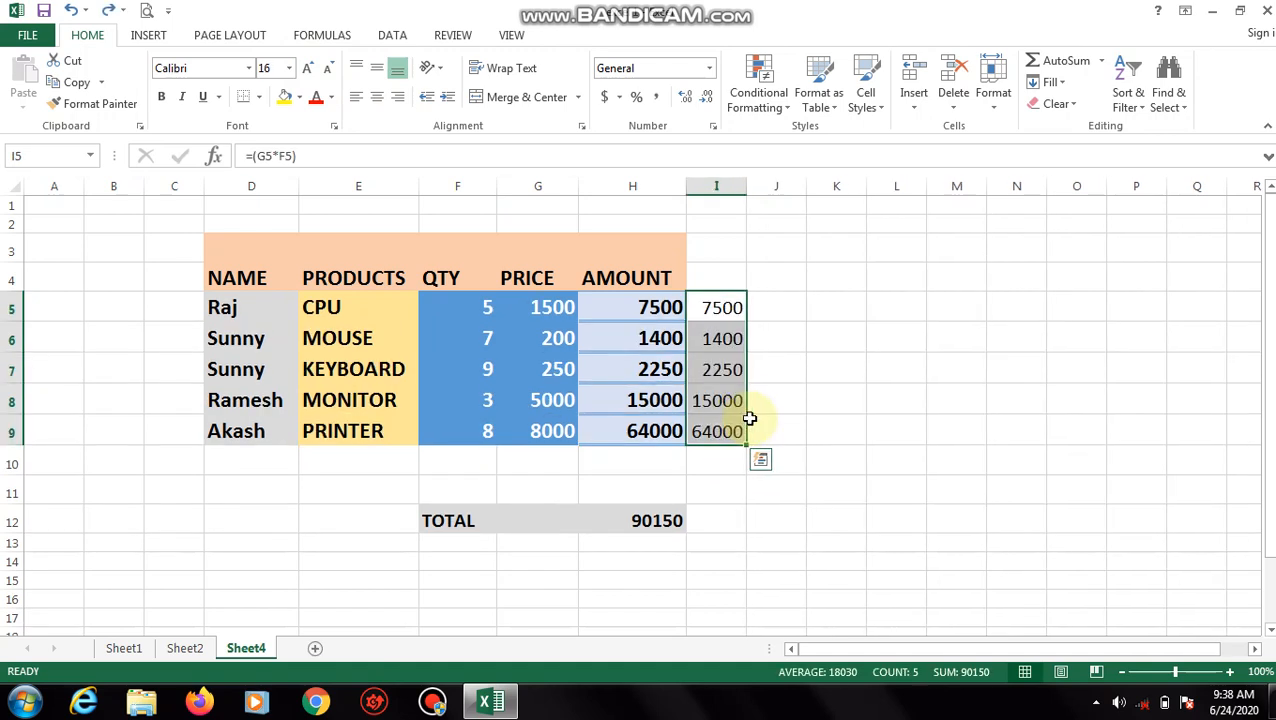
key("ctrl+z")
key("ctrl+z")
key("ctrl+z")
key("ctrl+z")
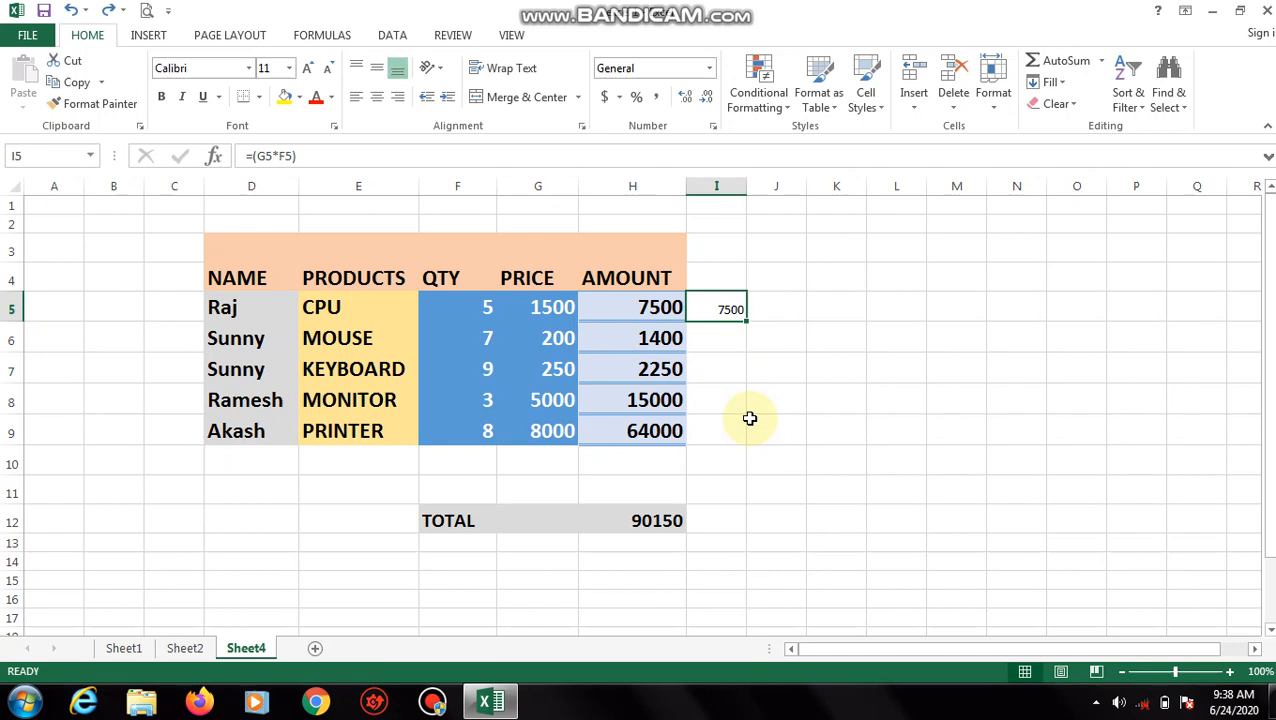
- Fill the I5 formula down to I9 and recalculate the active sheet with Calculate Sheet
left_click_drag(746, 322, 737, 440)
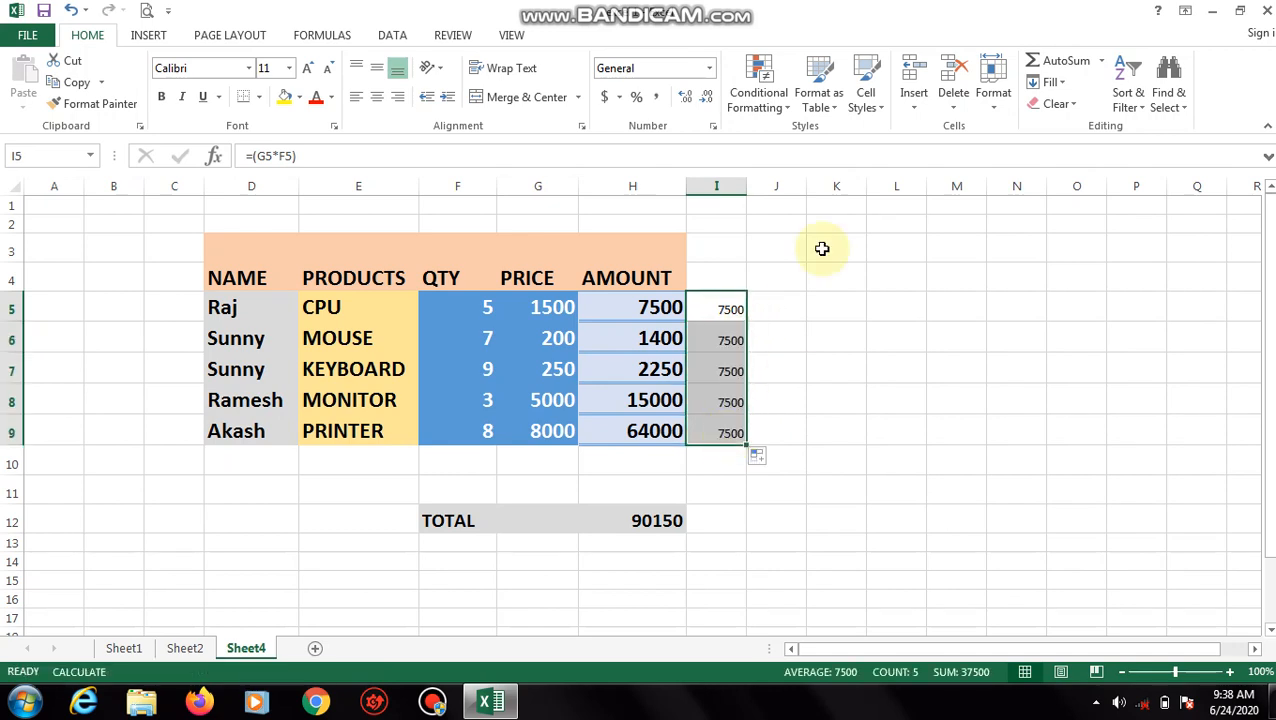
left_click(320, 35)
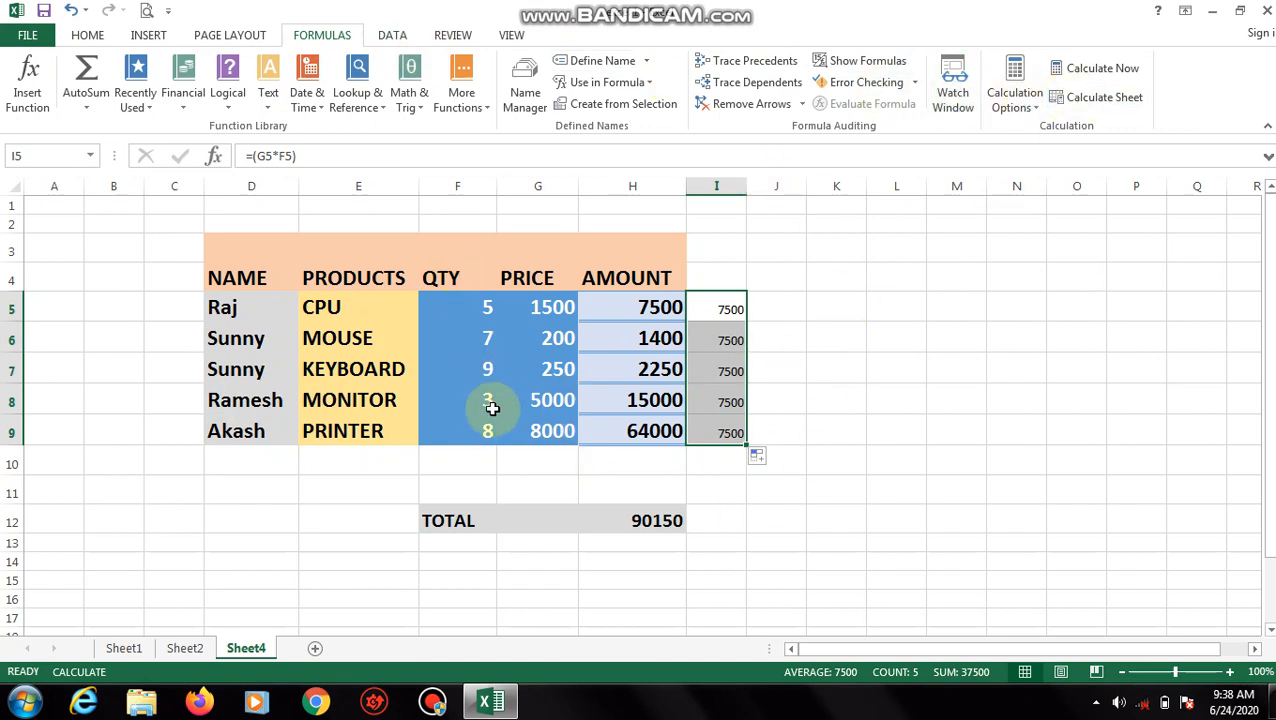
left_click(1095, 96)
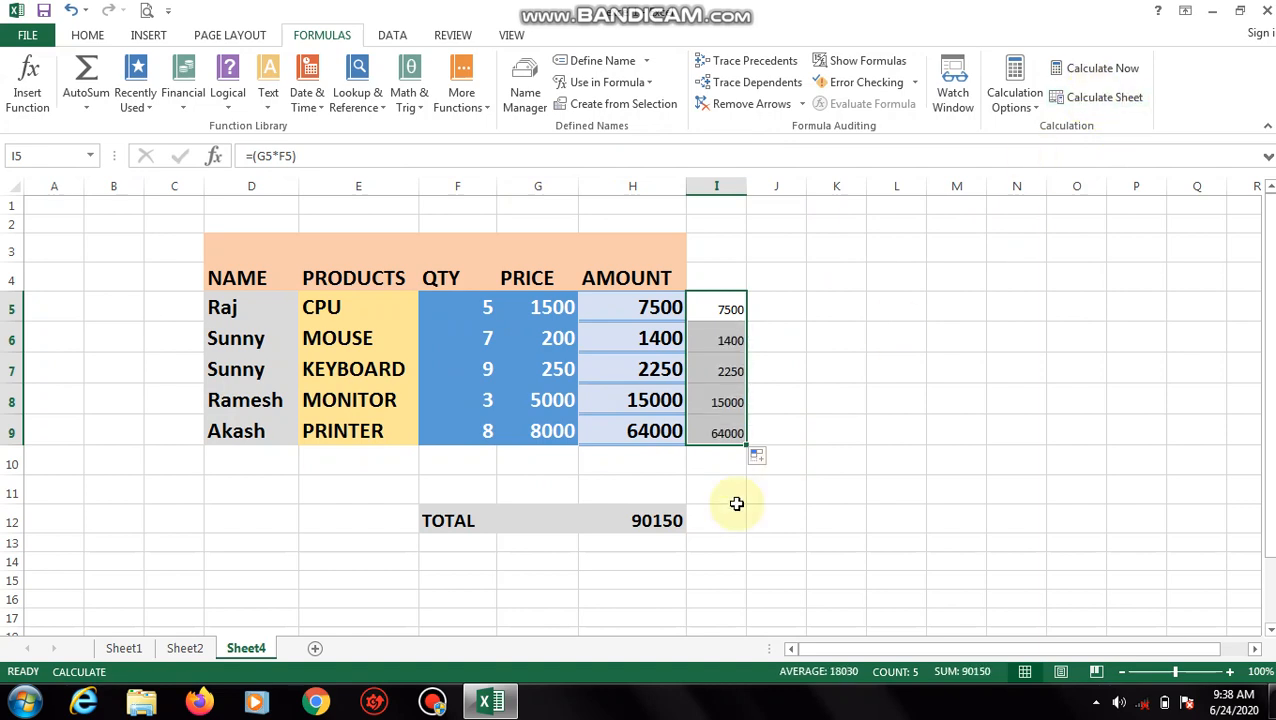
- Increase the font size of the values in cells I5 to I9 to 18
left_click(87, 35)
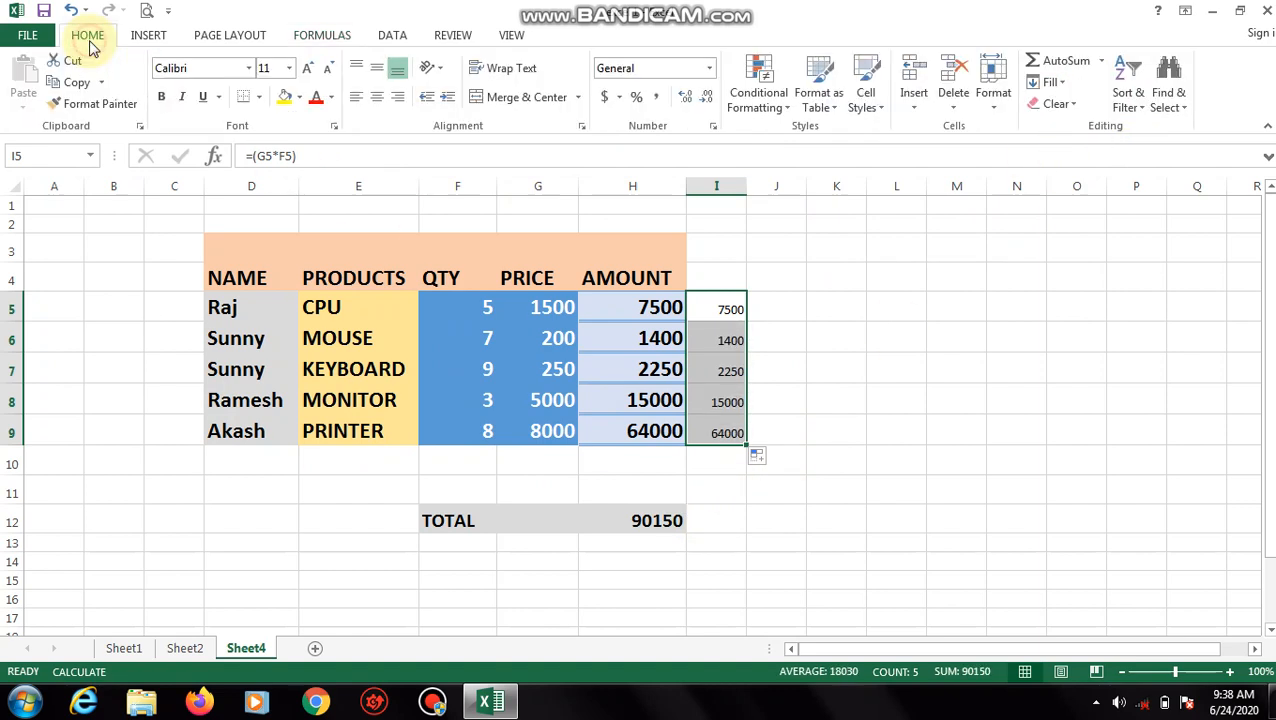
left_click(309, 70)
left_click(309, 70)
left_click(309, 70)
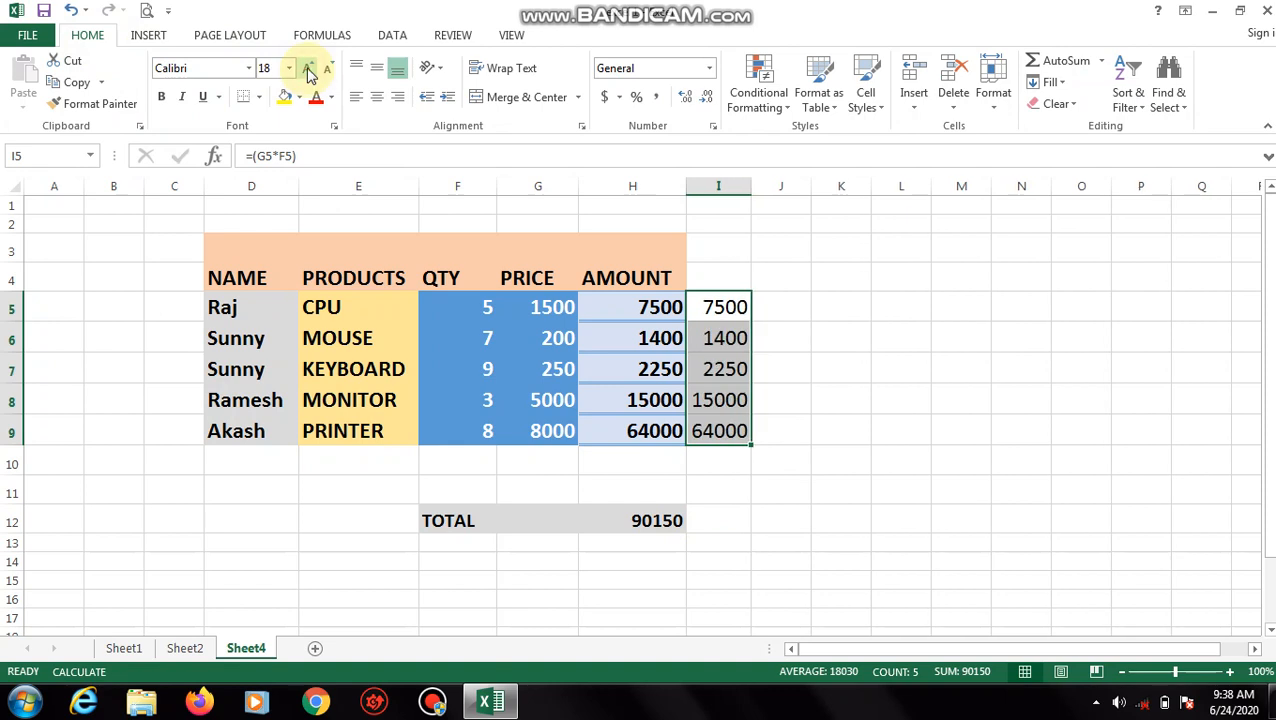
left_click(835, 302)
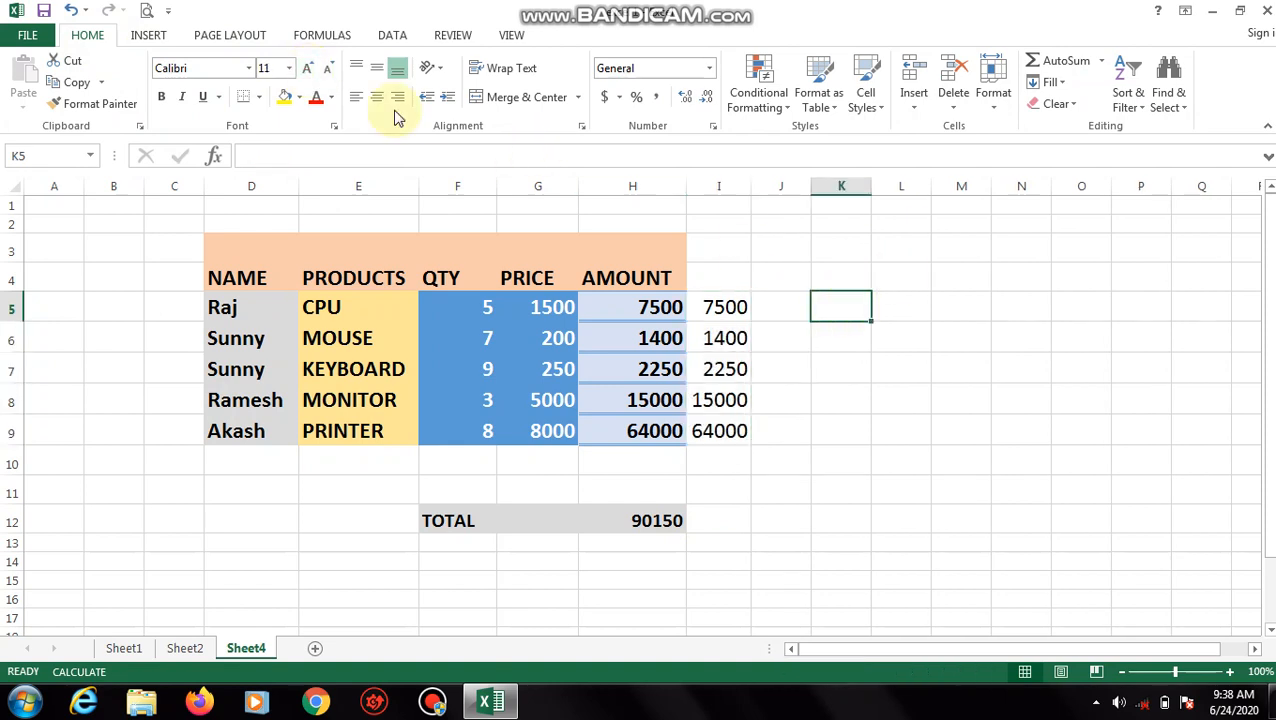
- Set the workbook's calculation option back to Automatic
left_click(322, 35)
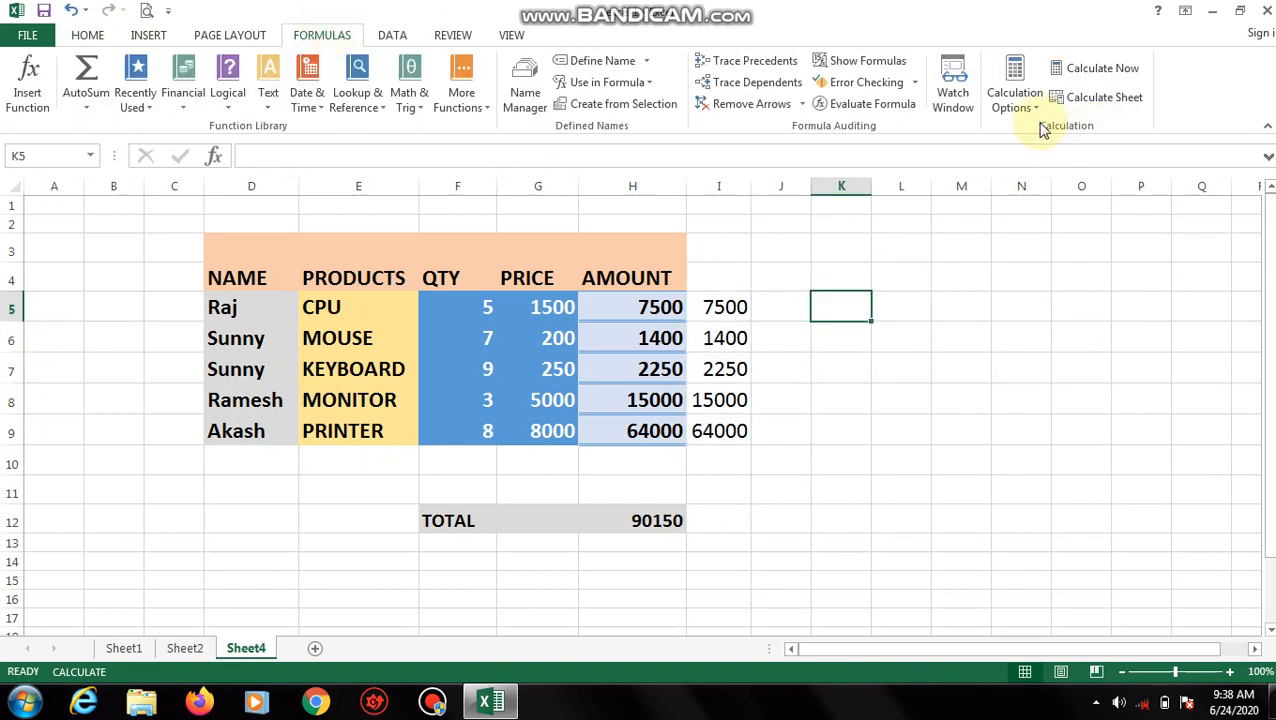
left_click(1022, 100)
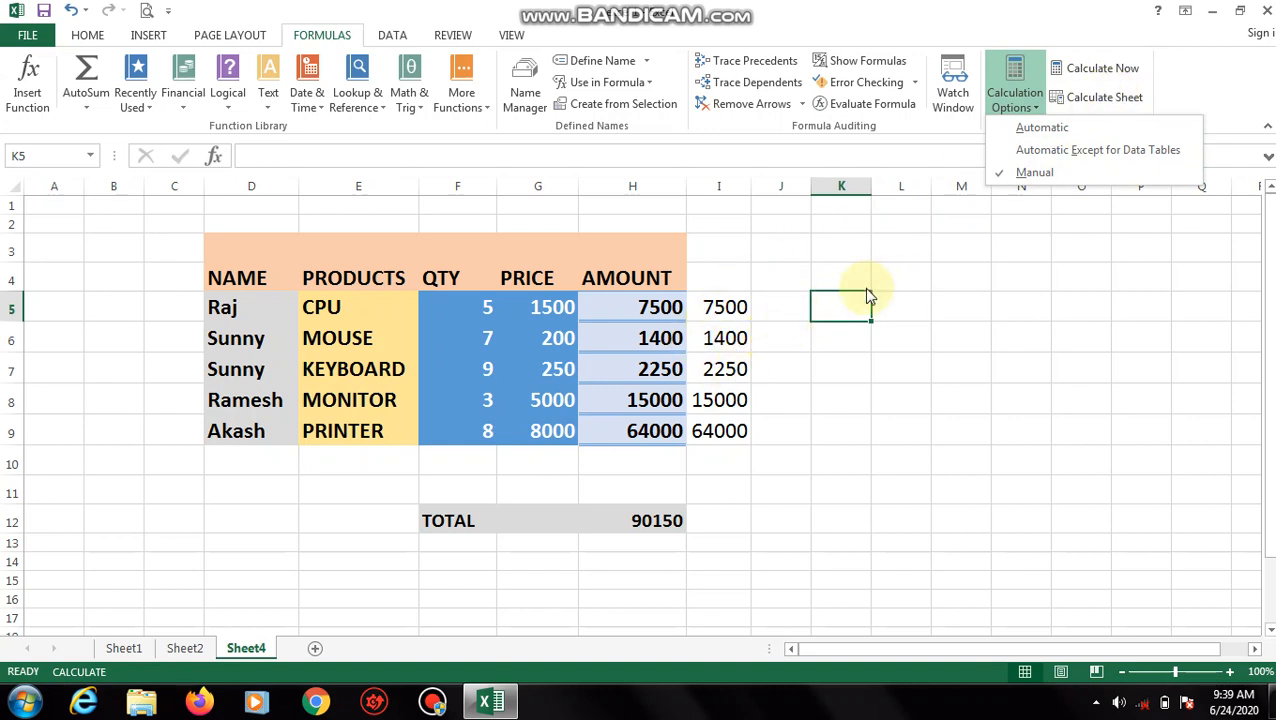
left_click(1020, 127)
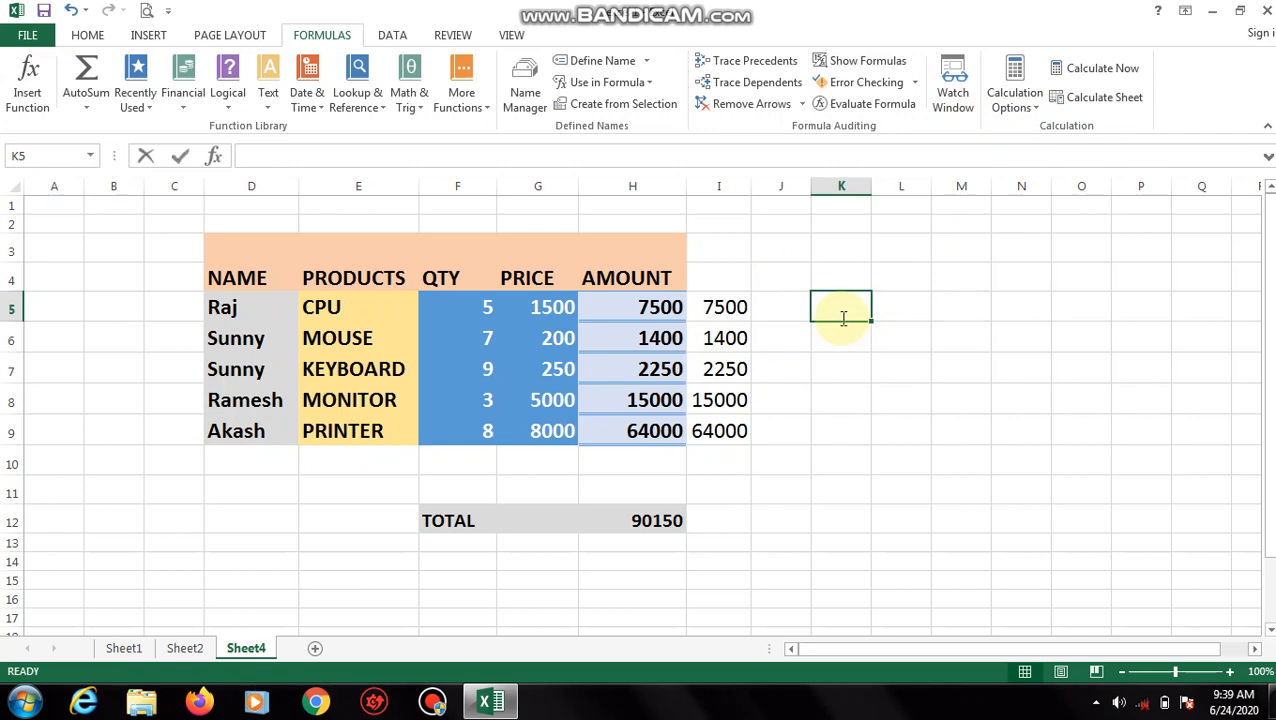
- Enter the formula =(G5*F5) in cell K5 to multiply the CPU's price by its quantity
type("=(")
left_click(531, 313)
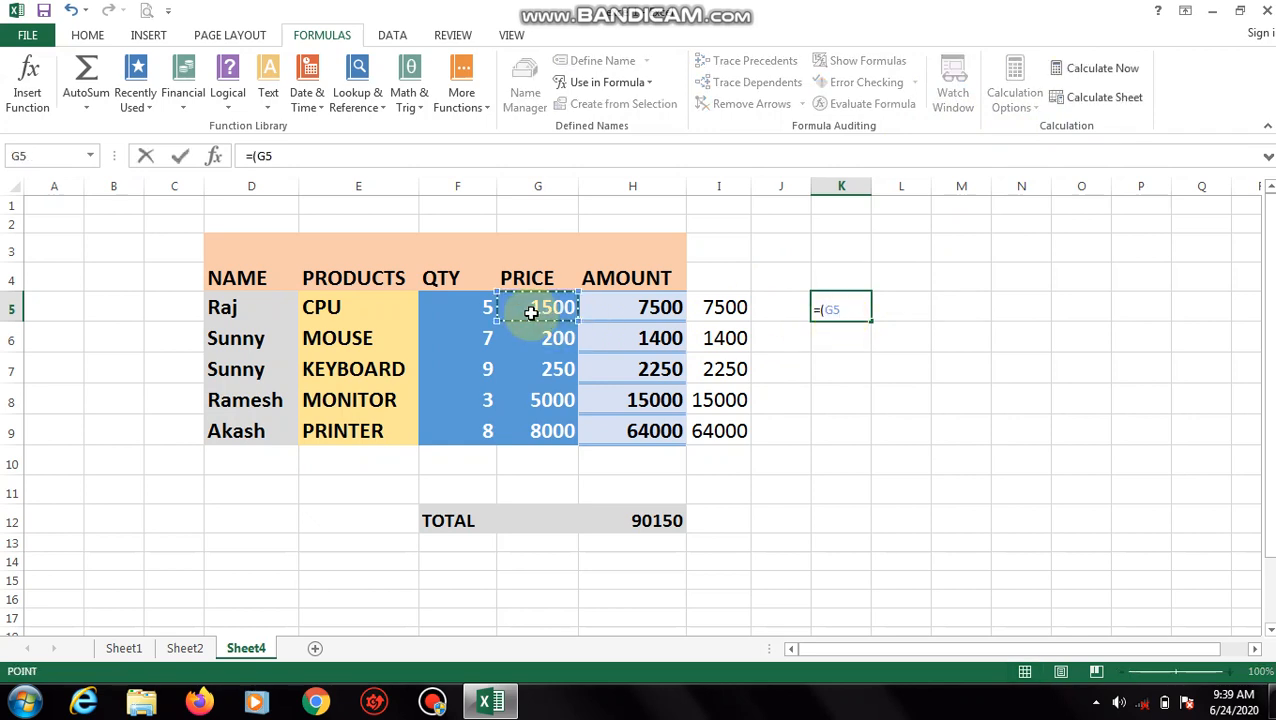
type("*")
left_click(492, 310)
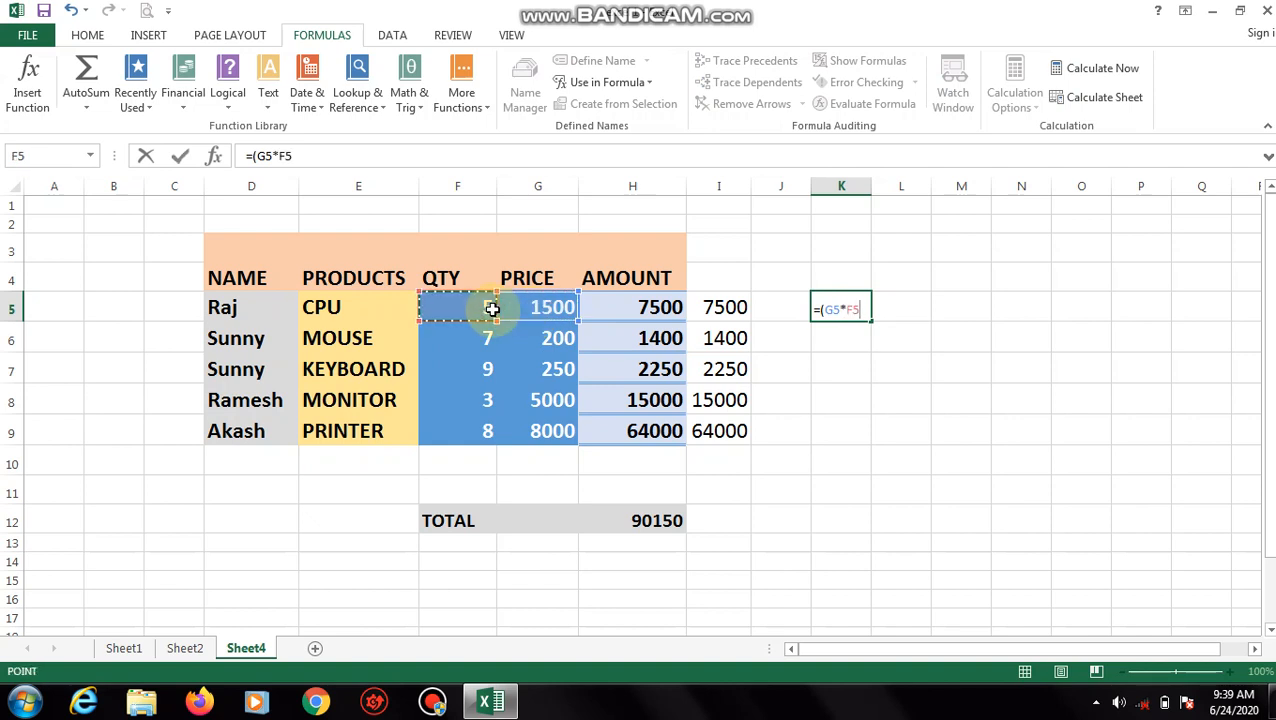
type(")")
key("Return")
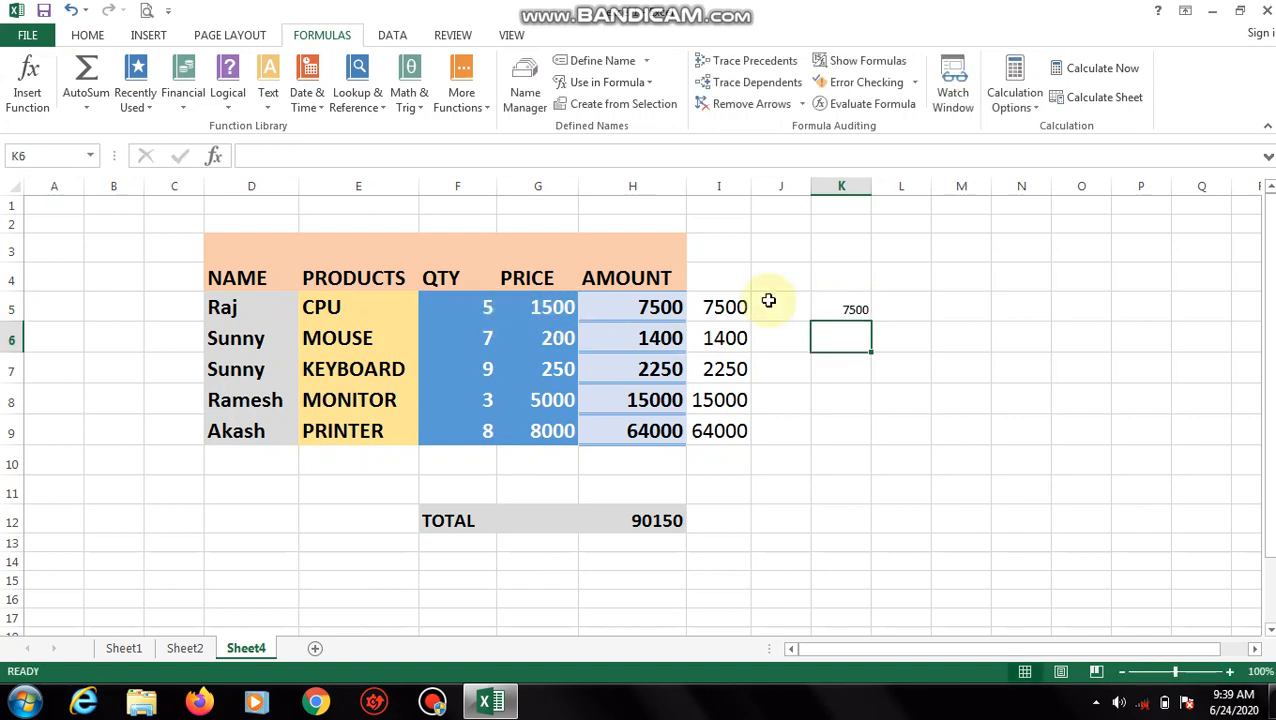
- Fill the K5 formula down to K9 to cover the remaining products
left_click(849, 312)
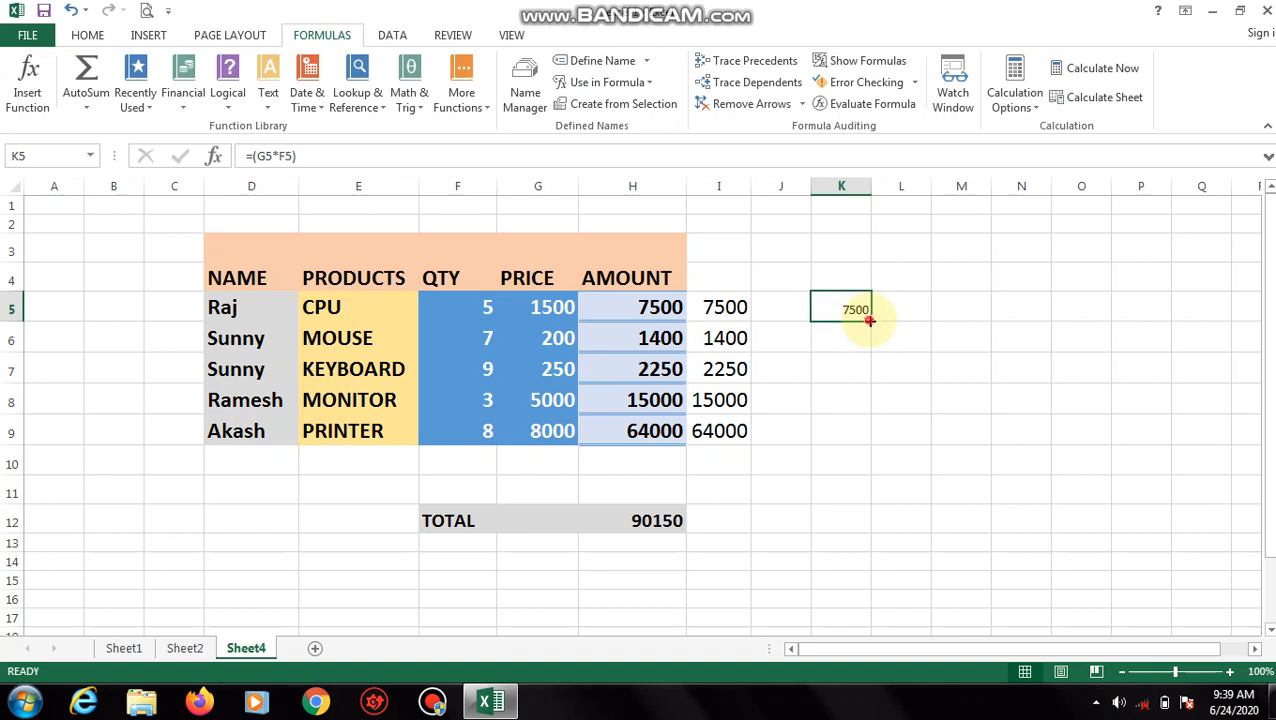
left_click_drag(870, 321, 849, 446)
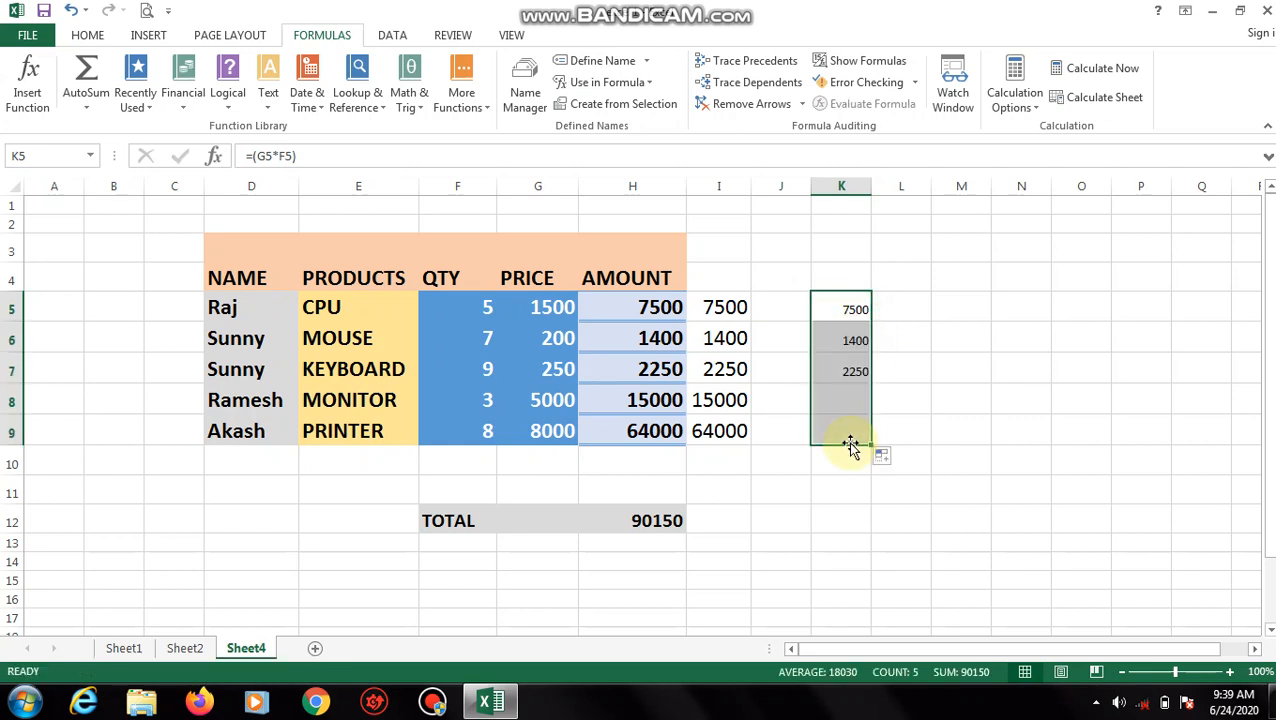
left_click(925, 360)
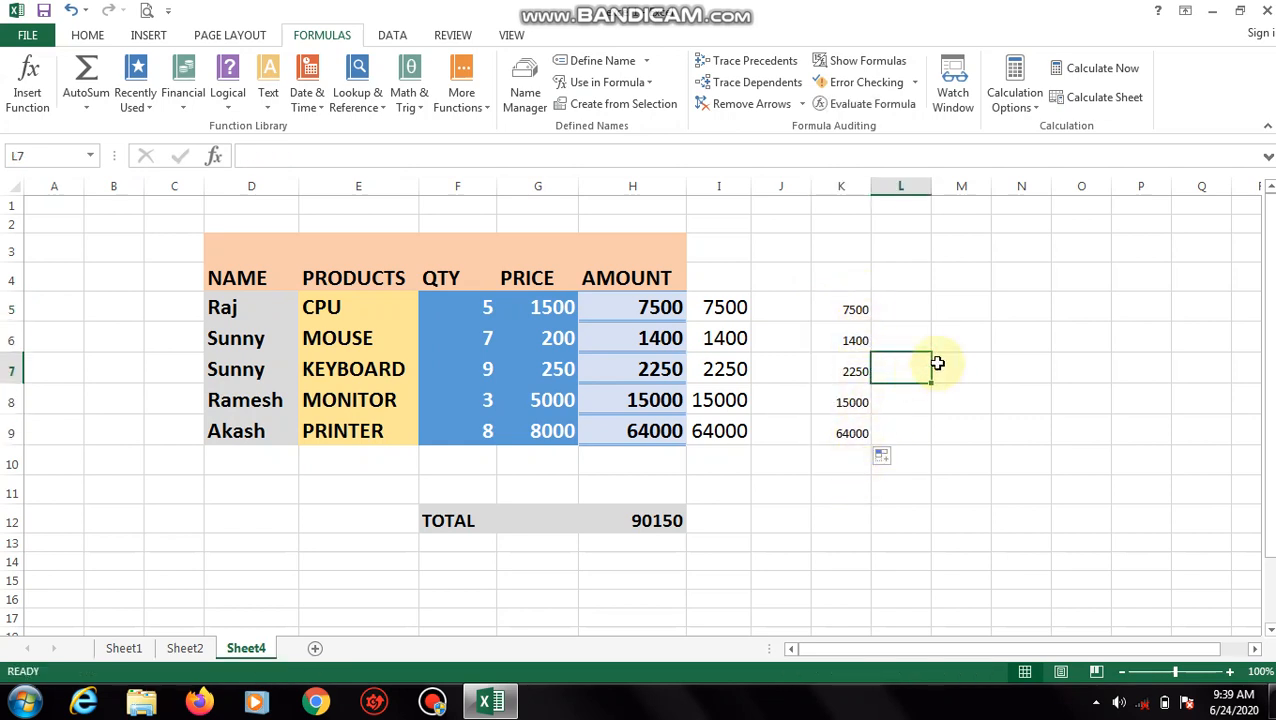
left_click(1015, 98)
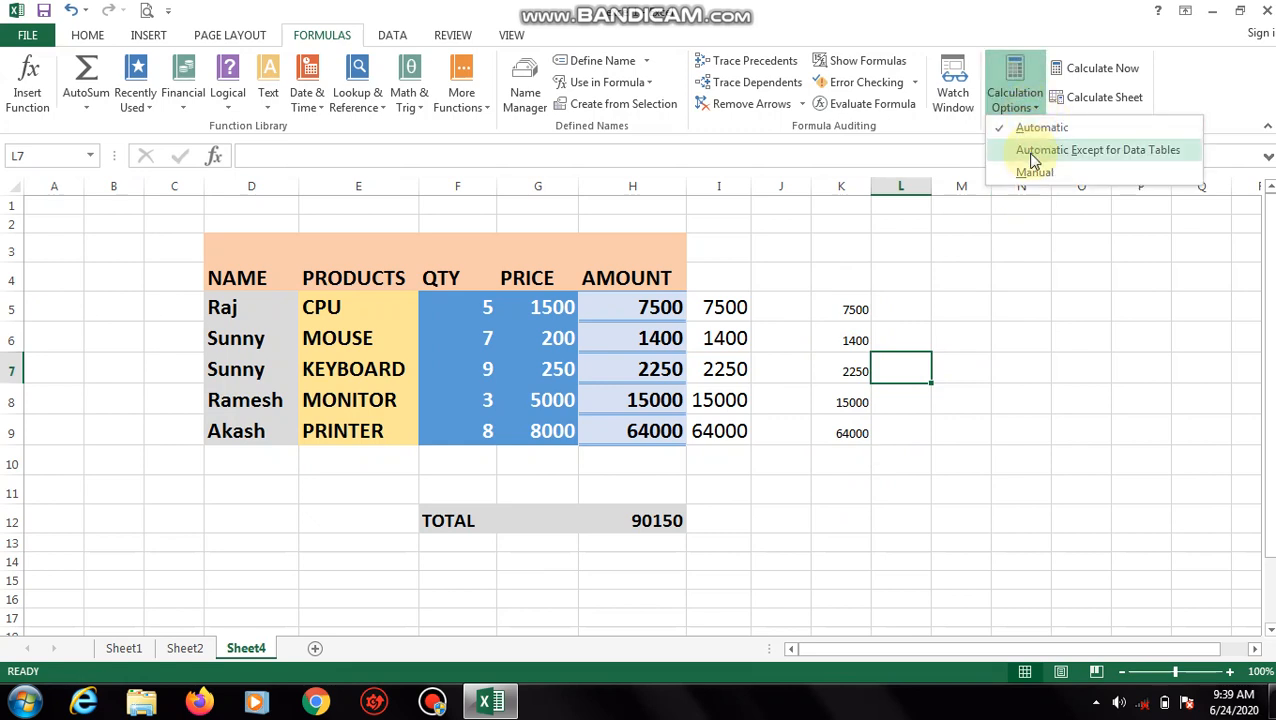
left_click(1048, 288)
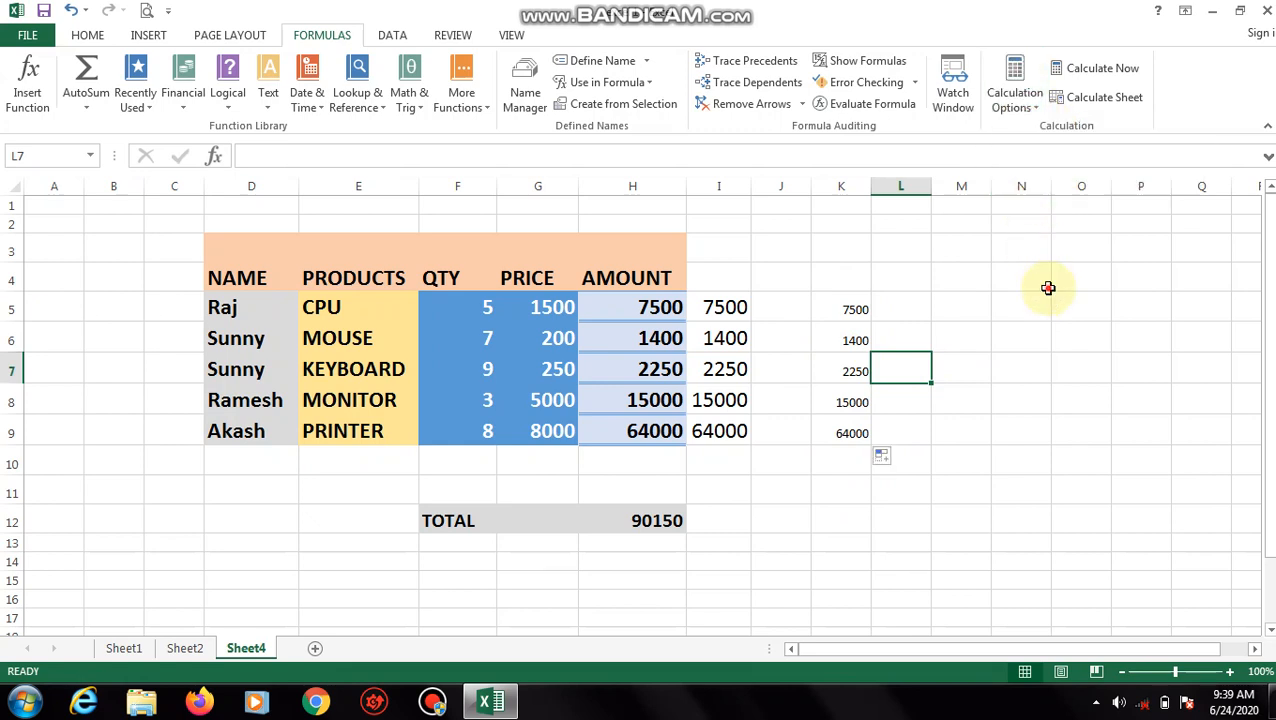